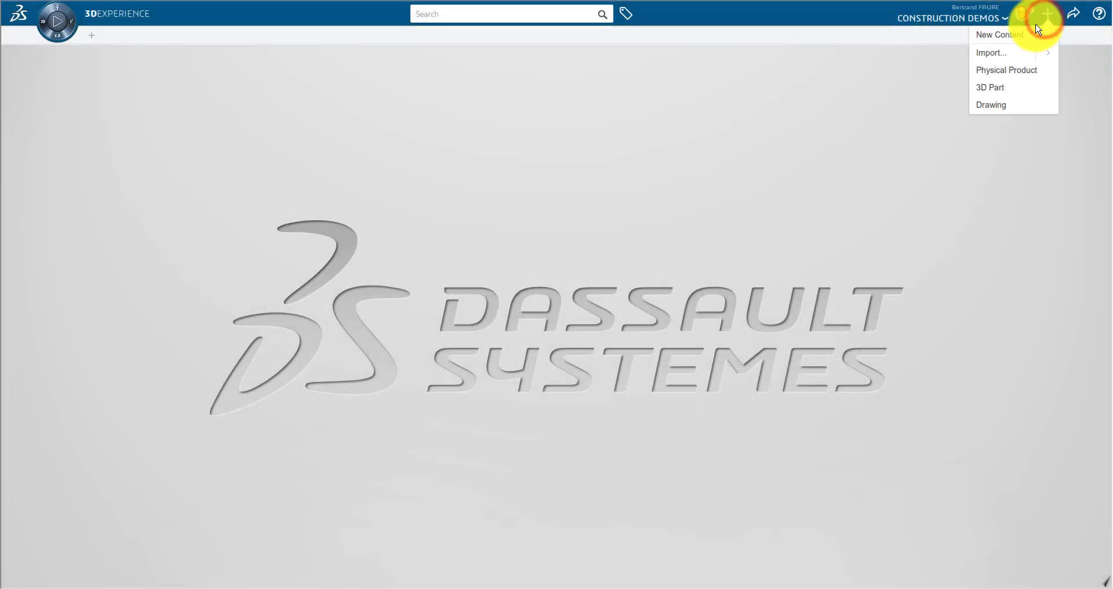
# Create a new Building and set its title to Building_006
pyautogui.click(1007, 34)
pyautogui.click(975, 190)
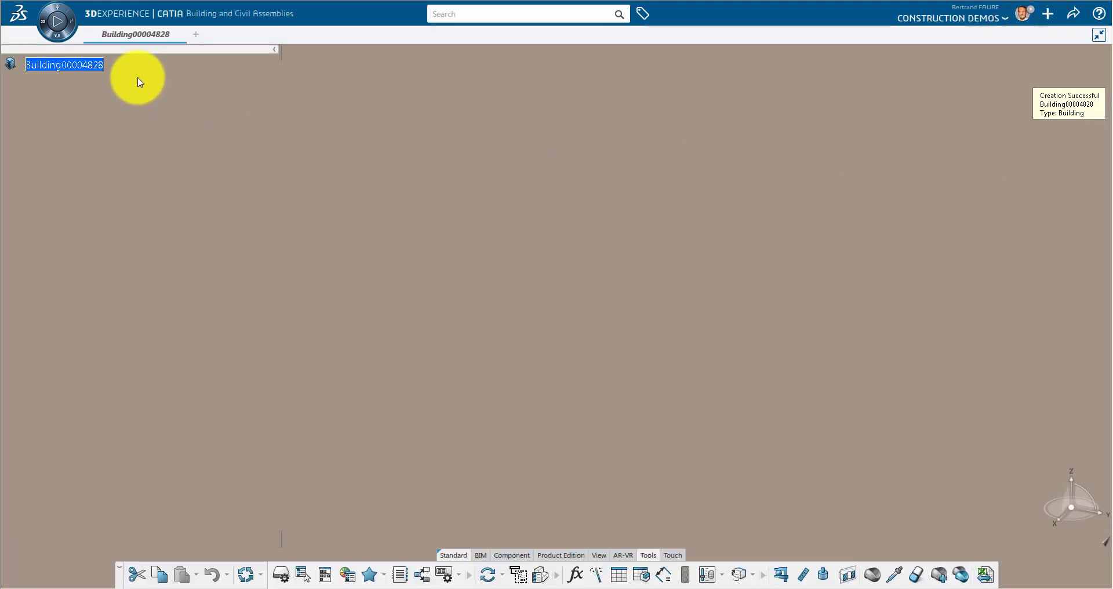
pyautogui.rightClick(86, 67)
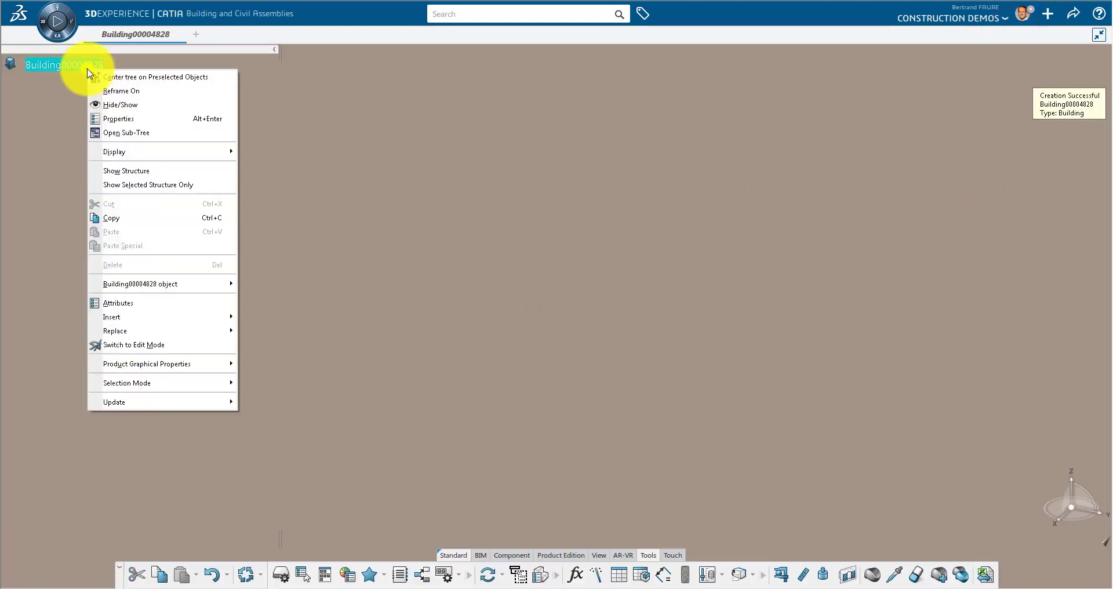
pyautogui.click(115, 121)
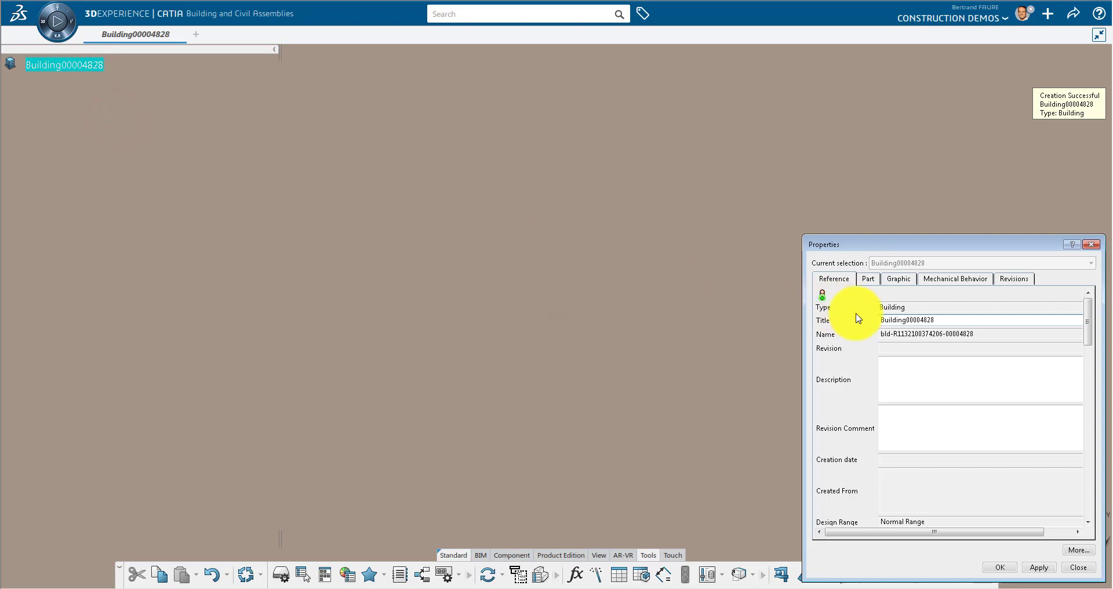
pyautogui.moveTo(906, 321); pyautogui.dragTo(1069, 312)
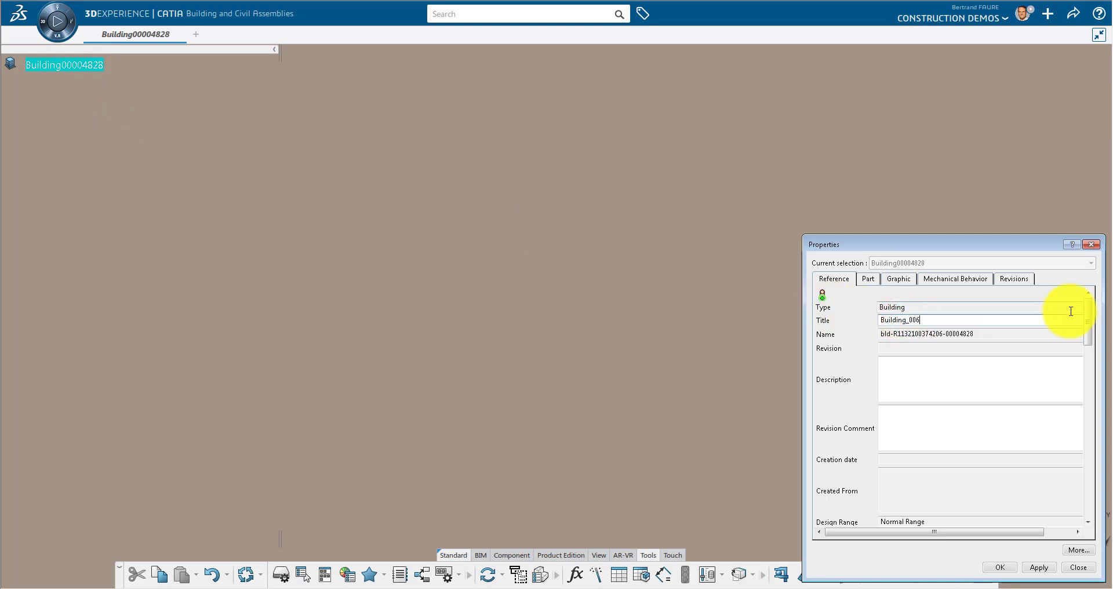
pyautogui.press('Return')
# Insert a physical product under Building_006 and title it Drivers_006
pyautogui.rightClick(55, 66)
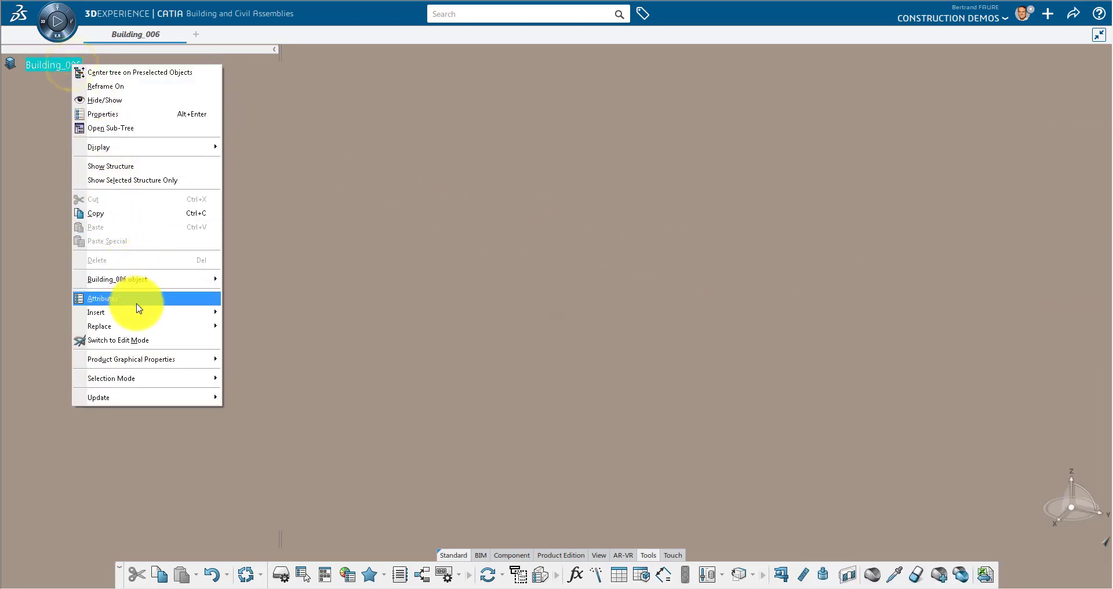
pyautogui.moveTo(139, 312)
pyautogui.click(276, 336)
pyautogui.rightClick(82, 88)
pyautogui.click(129, 137)
pyautogui.moveTo(969, 320); pyautogui.dragTo(861, 326)
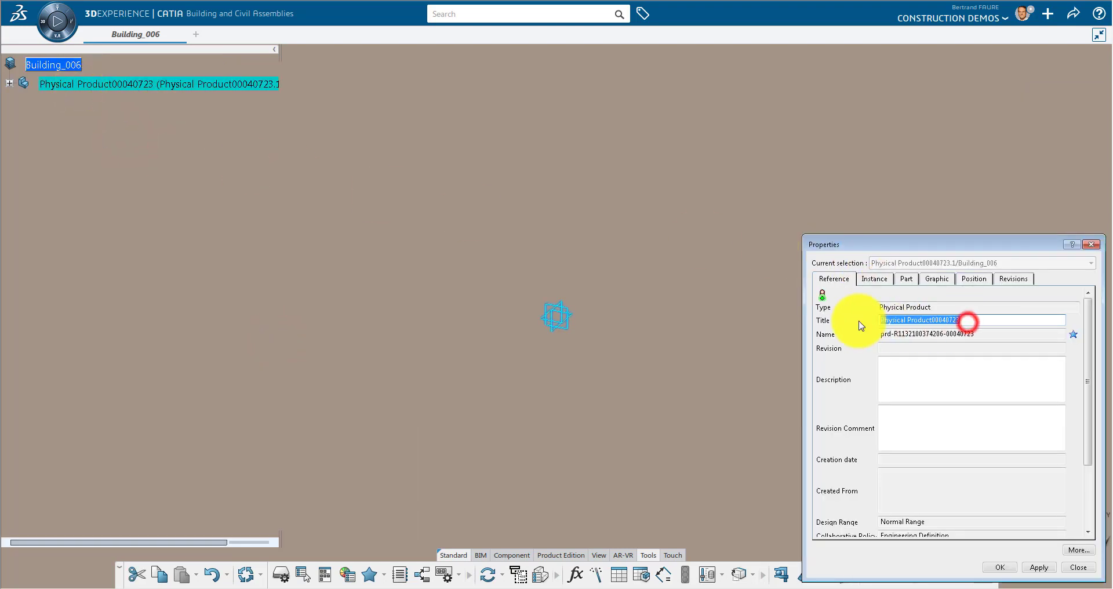
pyautogui.click(875, 279)
pyautogui.moveTo(963, 321); pyautogui.dragTo(872, 322)
pyautogui.click(974, 279)
pyautogui.click(907, 307)
pyautogui.click(1006, 567)
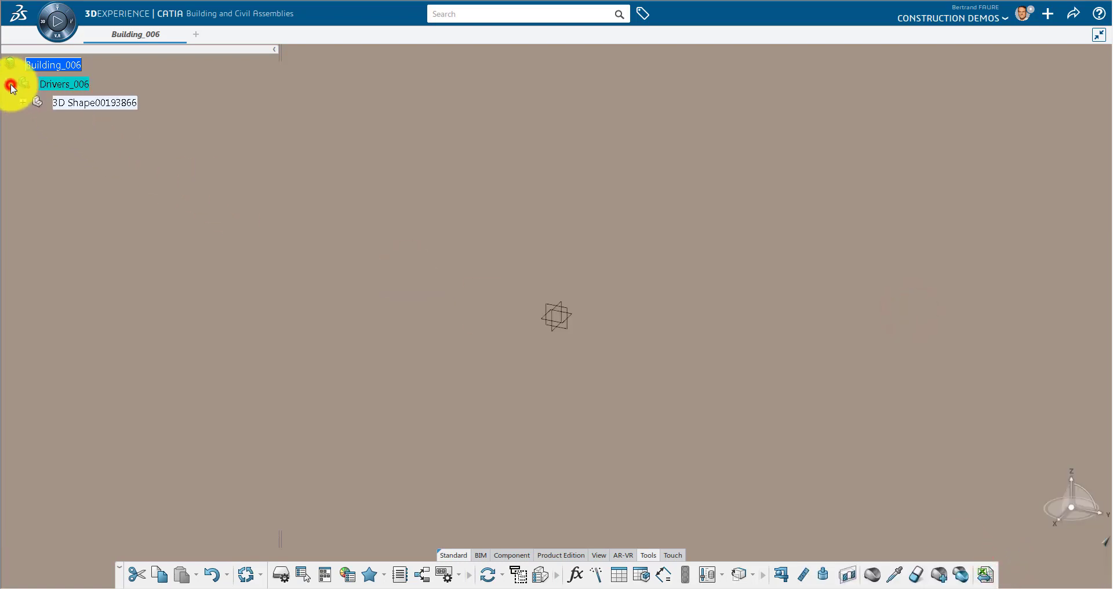
# Rename the 3D shape under Drivers_006 to "3D Shape"
pyautogui.rightClick(78, 104)
pyautogui.click(114, 156)
pyautogui.moveTo(907, 323); pyautogui.dragTo(1081, 332)
pyautogui.press('Delete')
pyautogui.press('Return')
# Open the 3D Shape in Imagine & Shape and create a flat rectangular surface on the yz plane
pyautogui.click(23, 102)
pyautogui.click(68, 105)
pyautogui.click(566, 330)
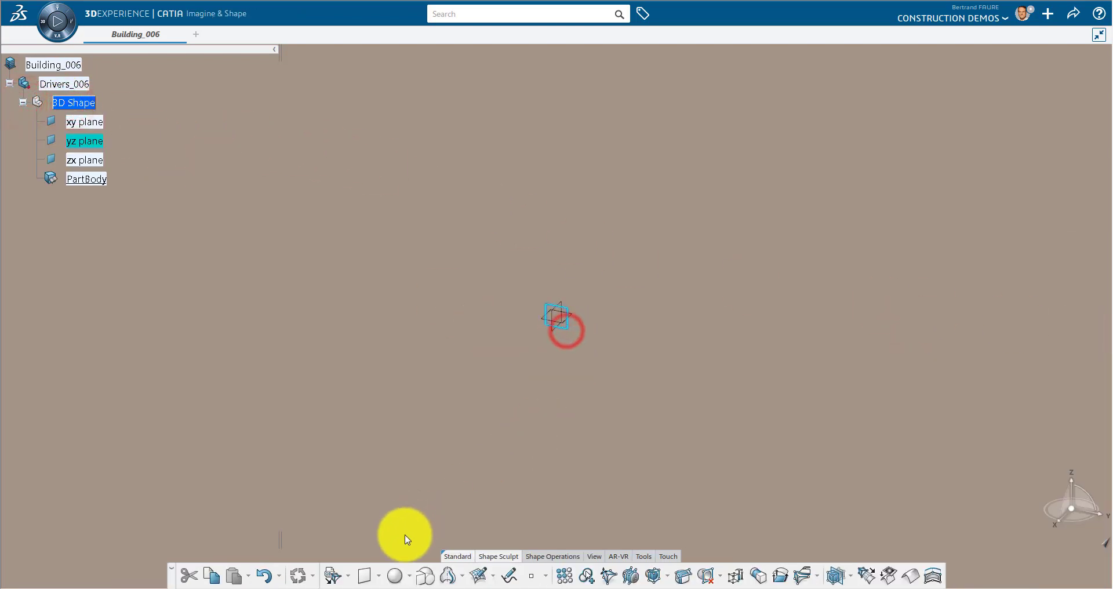
pyautogui.click(365, 576)
pyautogui.moveTo(400, 346); pyautogui.dragTo(451, 450, button='middle')
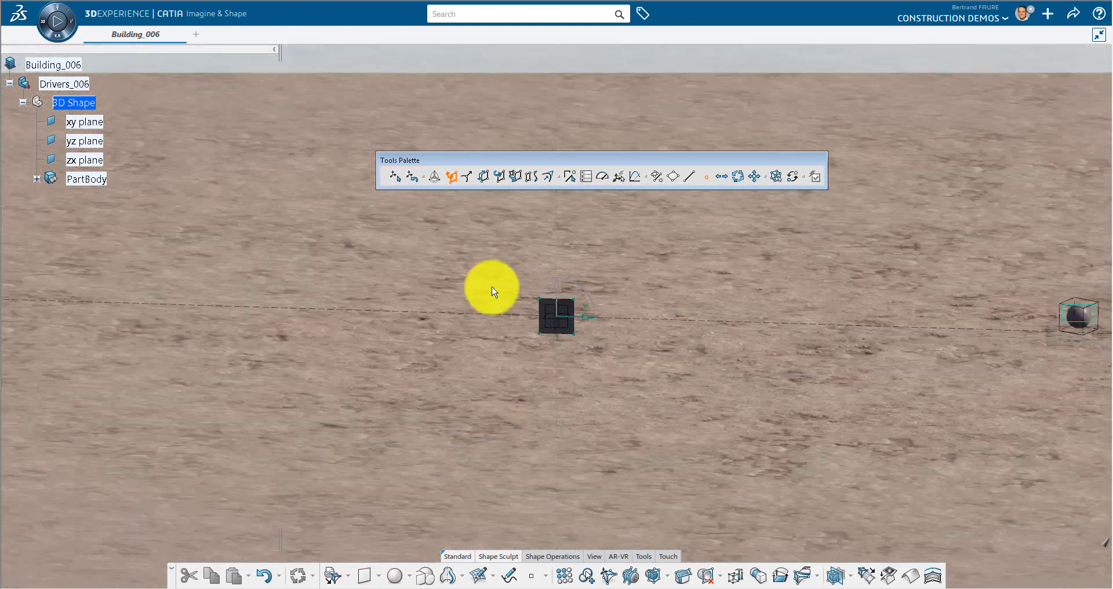
# Scale the flat surface to about 4823 mm along Y and 1859 mm along Z
pyautogui.click(515, 177)
pyautogui.click(645, 180)
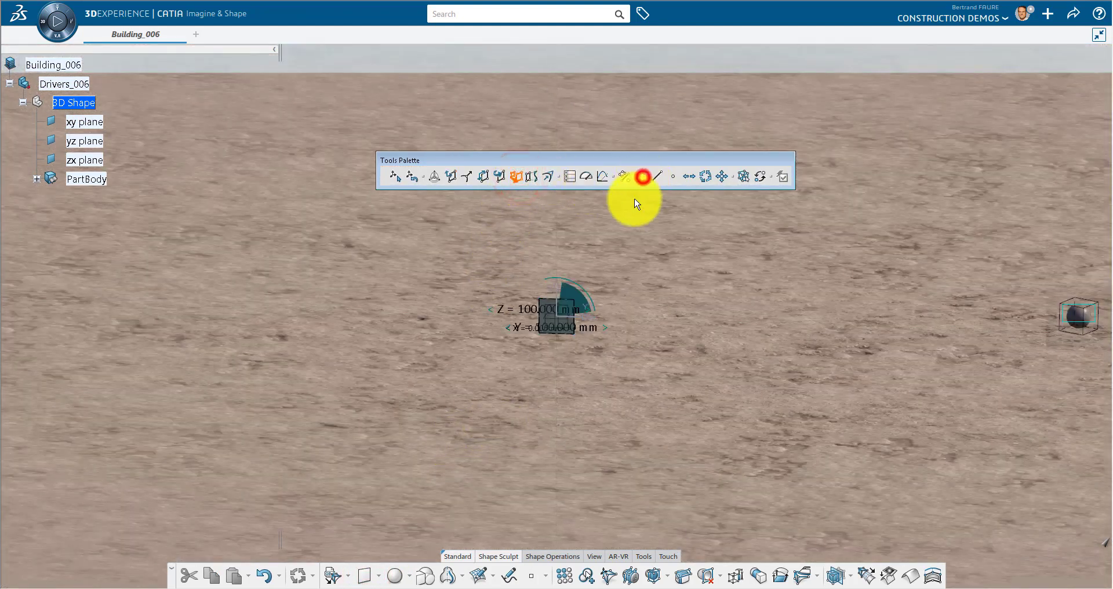
pyautogui.moveTo(555, 286); pyautogui.dragTo(552, 1)
pyautogui.moveTo(643, 284); pyautogui.dragTo(643, 308, button='middle')
pyautogui.moveTo(556, 296); pyautogui.dragTo(556, 277)
pyautogui.moveTo(581, 316); pyautogui.dragTo(1112, 331)
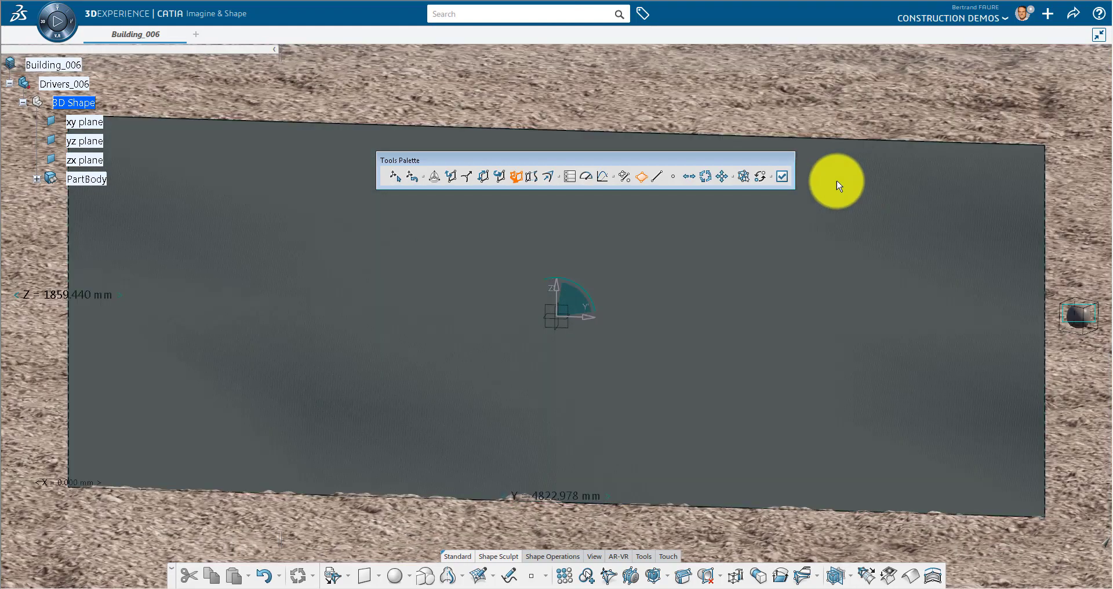
pyautogui.click(786, 174)
# Rotate the surface so that it tilts slightly about its long direction
pyautogui.click(499, 177)
pyautogui.moveTo(658, 116); pyautogui.dragTo(476, 181, button='middle')
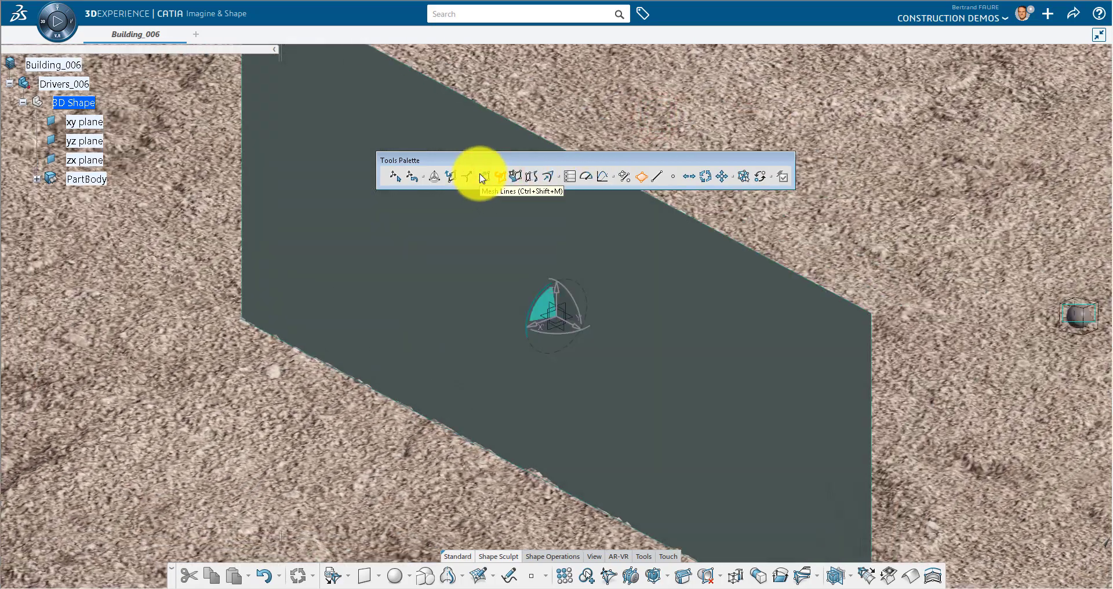
pyautogui.moveTo(541, 291); pyautogui.dragTo(586, 356)
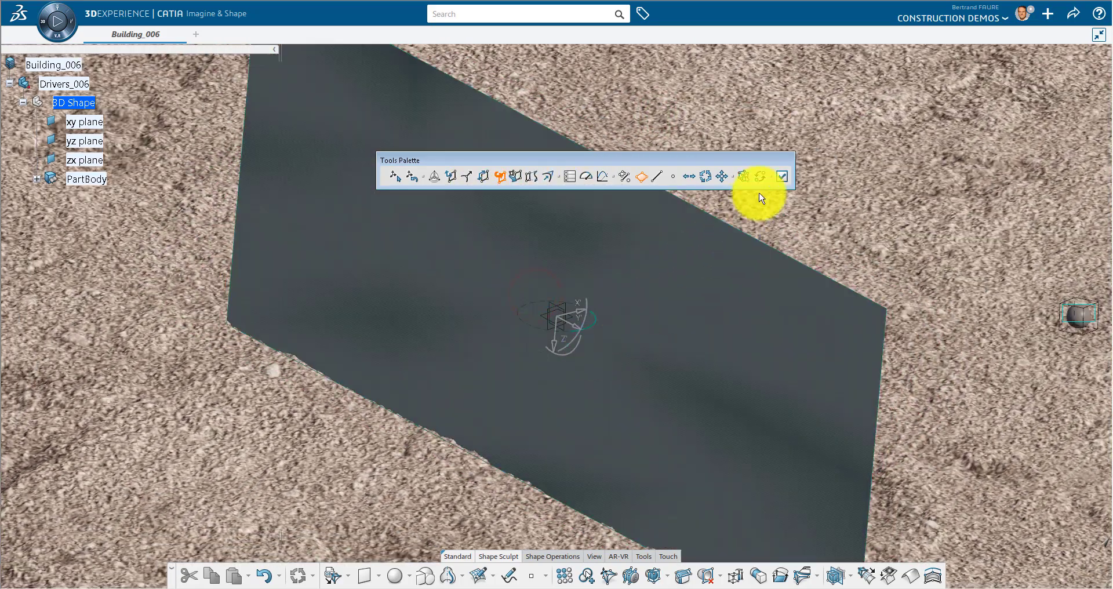
pyautogui.click(781, 179)
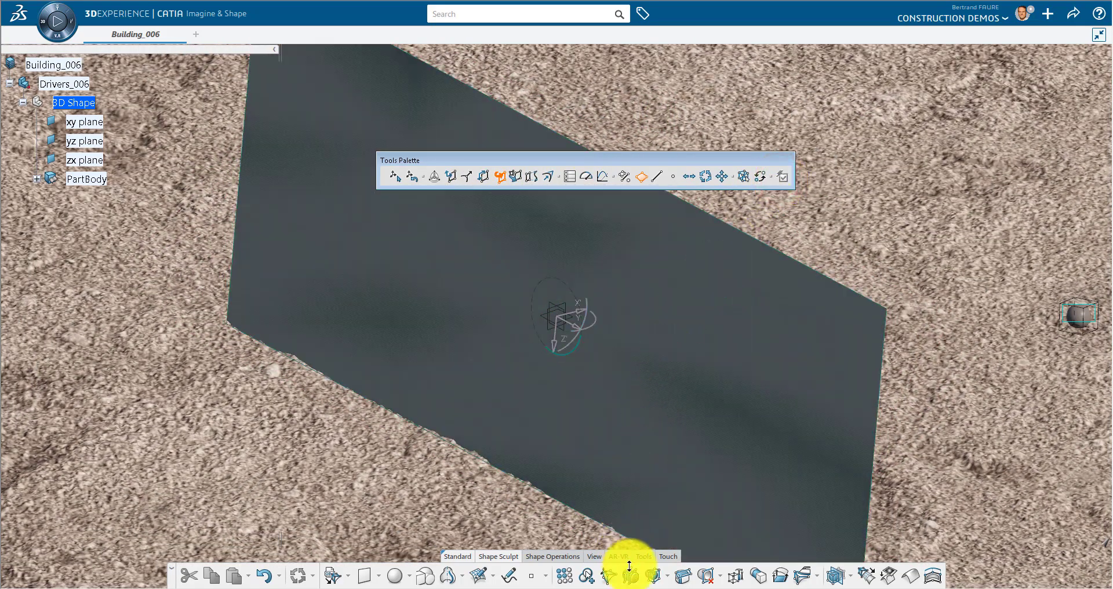
# Use Face Cutting along the upper edge and the side edge to divide the surface into a 3 by 3 grid
pyautogui.click(631, 576)
pyautogui.click(610, 184)
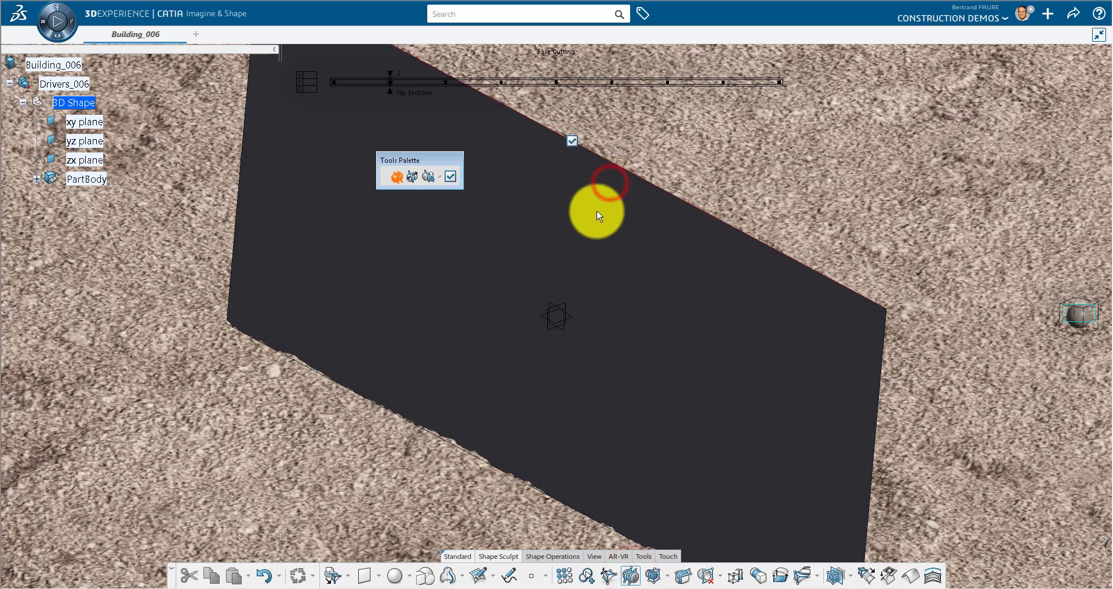
pyautogui.click(451, 176)
pyautogui.click(863, 397)
pyautogui.click(456, 178)
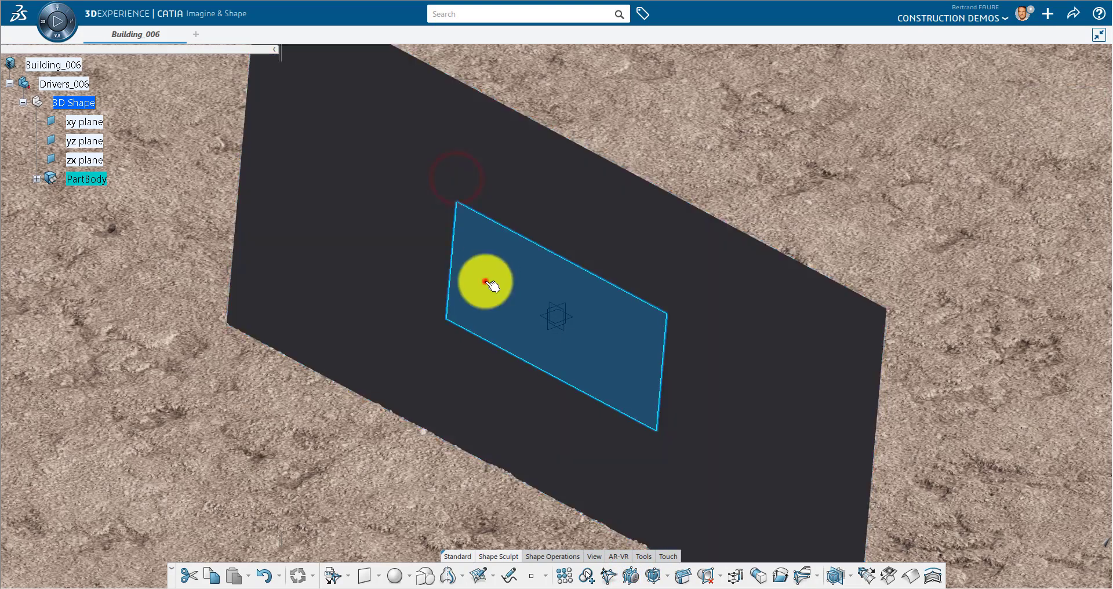
# Bend the surface into a curved profile by translating the mesh points of its two inner horizontal rows
pyautogui.click(487, 281)
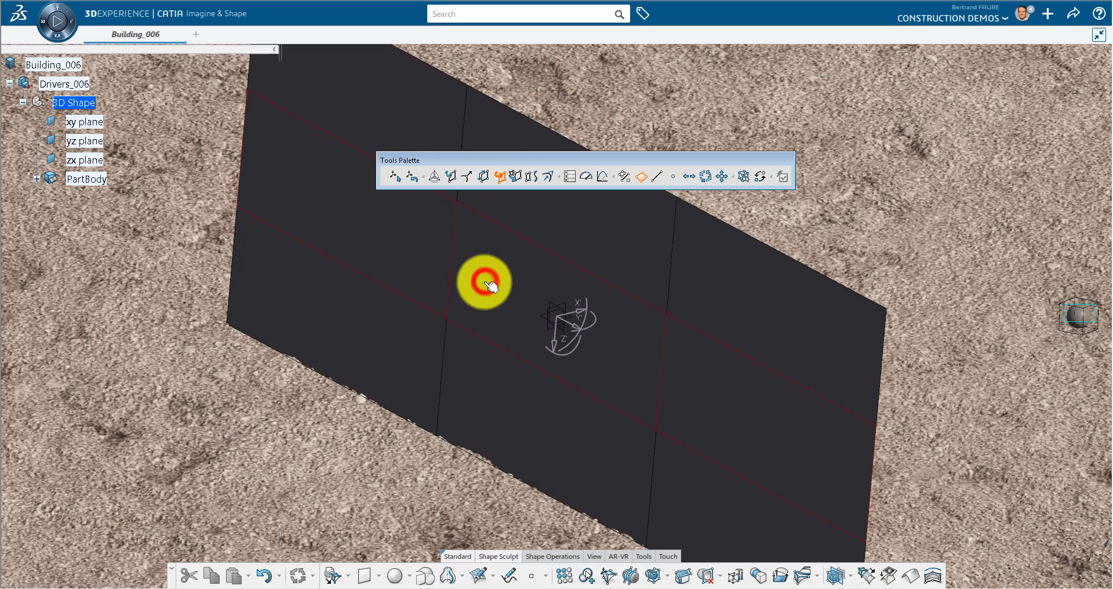
pyautogui.click(674, 178)
pyautogui.moveTo(486, 304); pyautogui.dragTo(454, 180, button='middle')
pyautogui.click(452, 178)
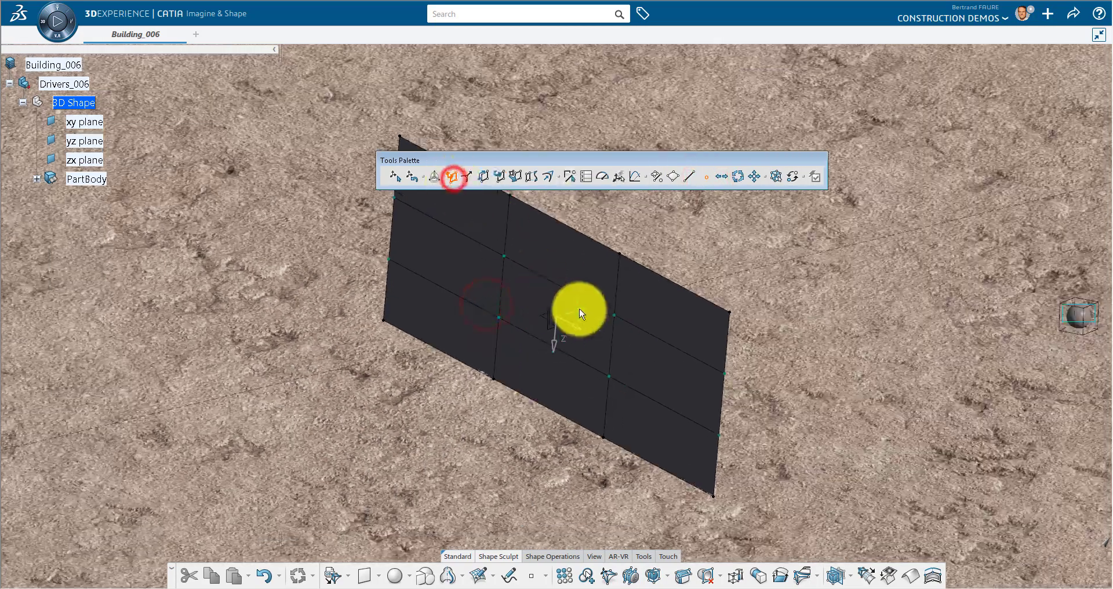
pyautogui.moveTo(579, 309); pyautogui.dragTo(616, 300)
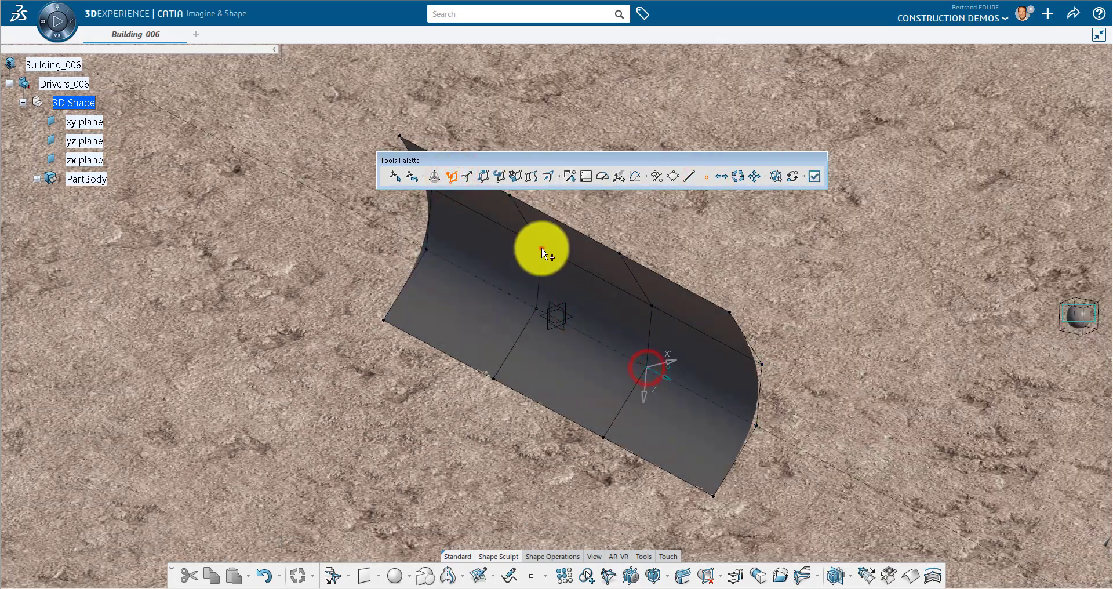
# Move selected mesh points to give the curved surface an uneven shape and finish the shape editing
pyautogui.click(542, 248)
pyautogui.click(621, 302)
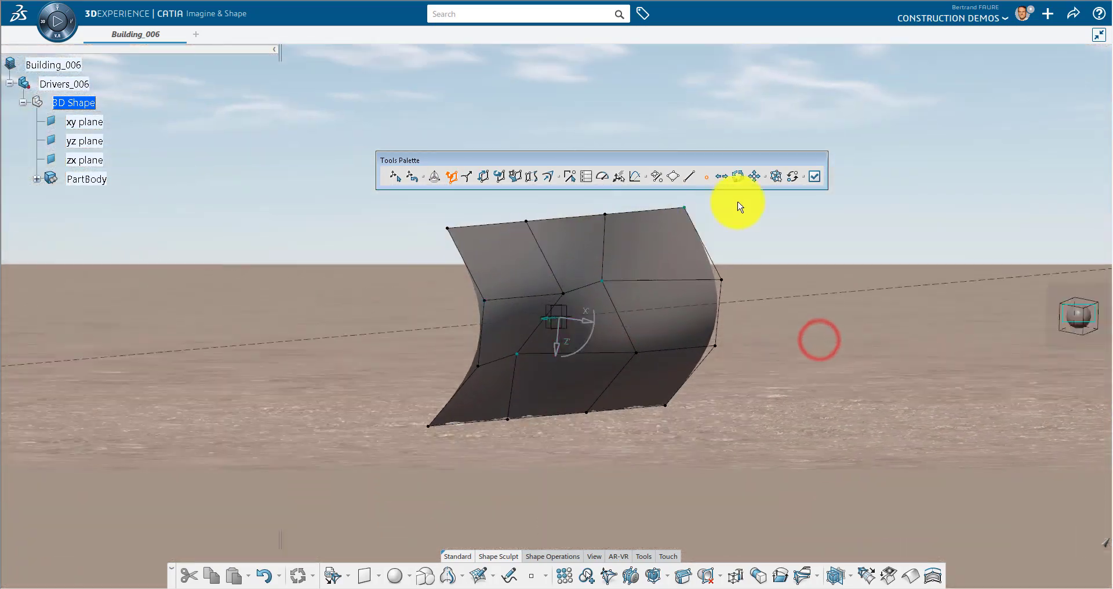
pyautogui.click(812, 177)
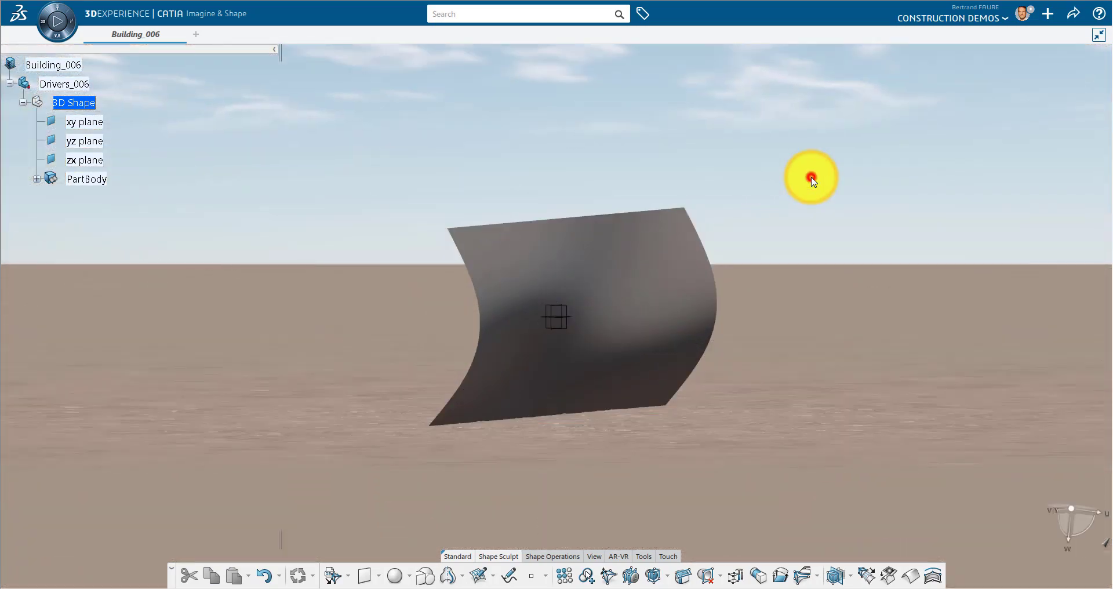
# Save the Building_006 assembly
pyautogui.click(1074, 13)
pyautogui.click(1030, 37)
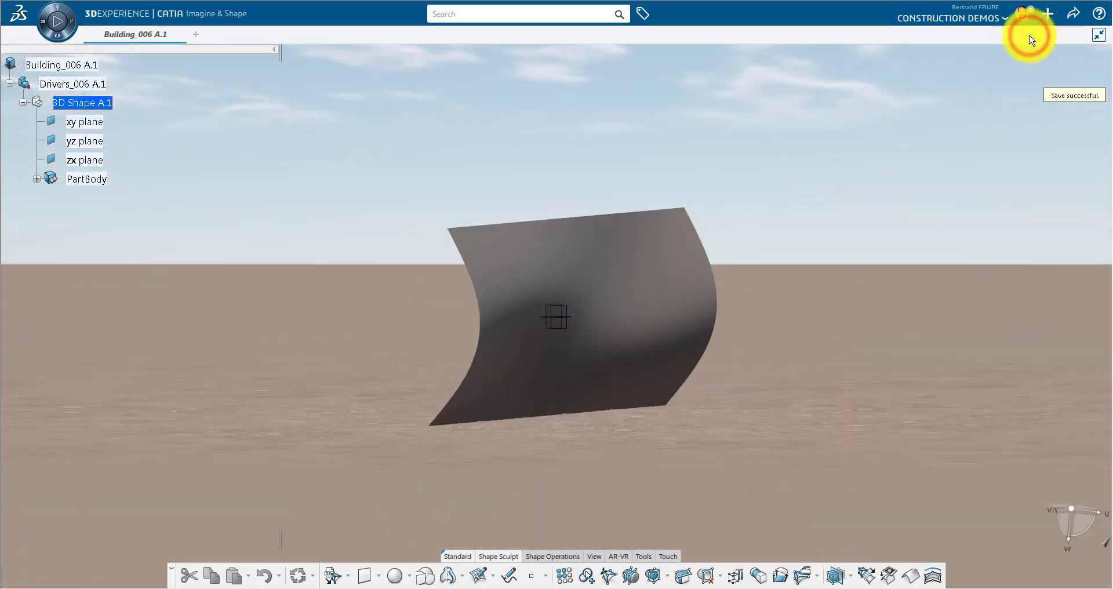
# Switch to the xGenerative Design dashboard in the browser, search for Drivers_006 and load it into the app
pyautogui.click(179, 35)
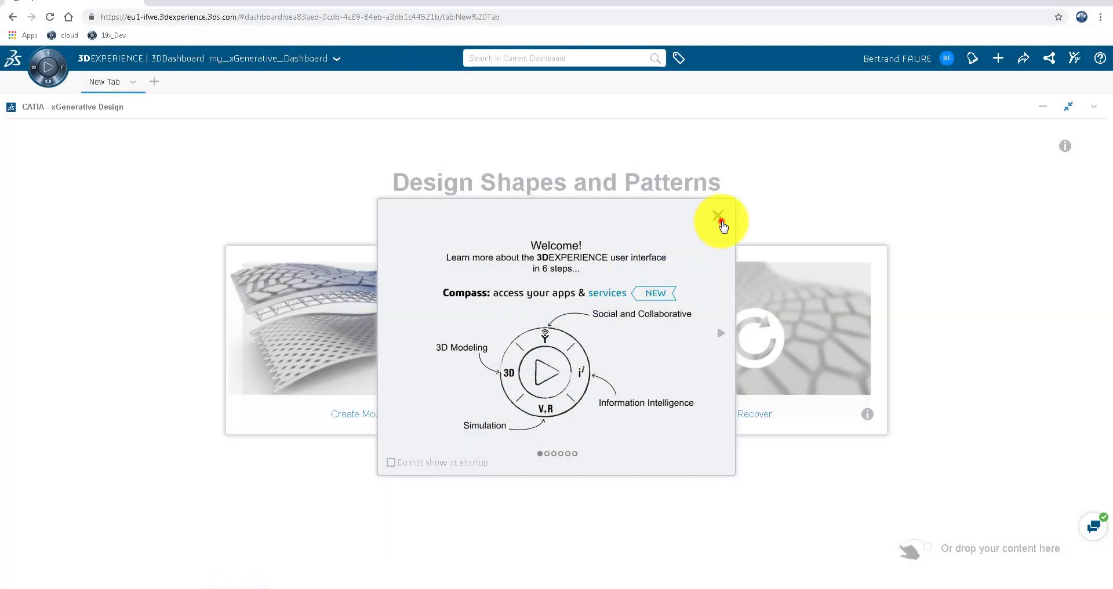
pyautogui.click(719, 219)
pyautogui.click(551, 61)
pyautogui.write('Drivers_006')
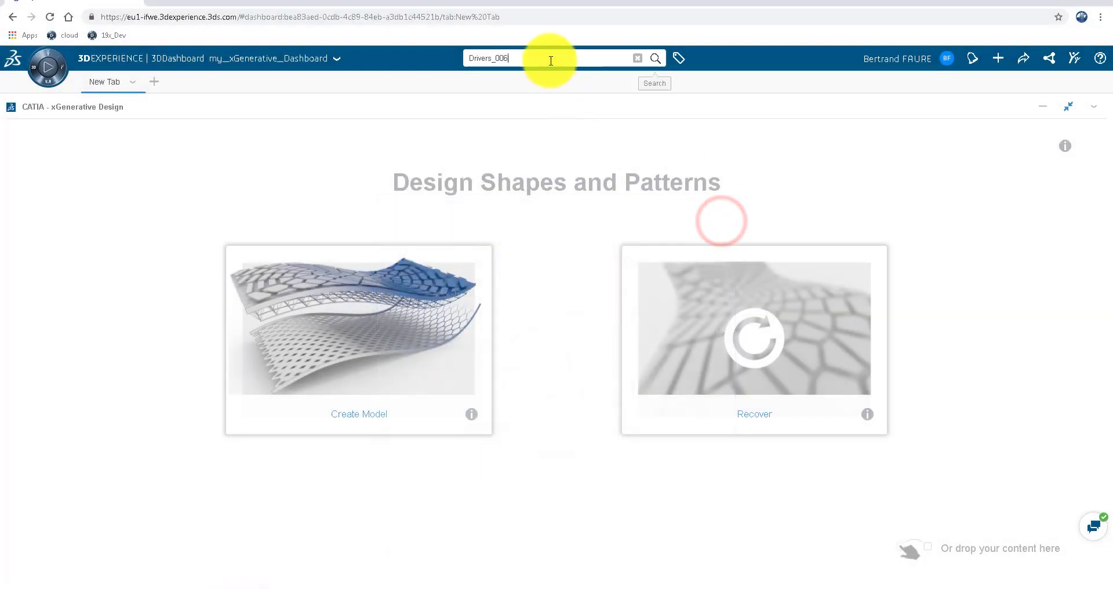
pyautogui.click(655, 58)
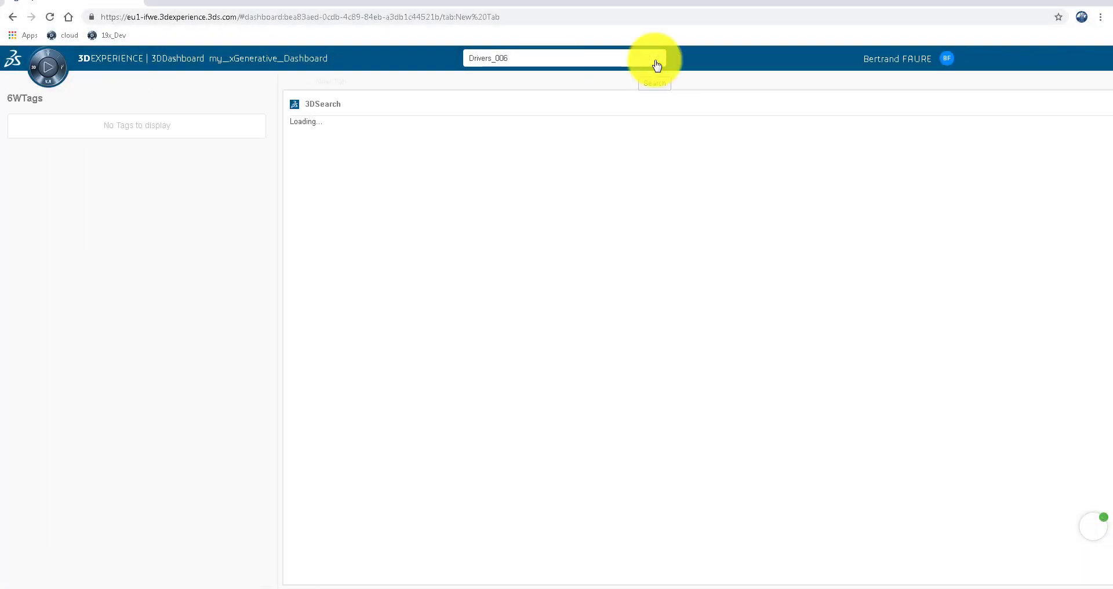
pyautogui.click(363, 130)
pyautogui.click(406, 182)
pyautogui.moveTo(404, 181); pyautogui.dragTo(525, 270)
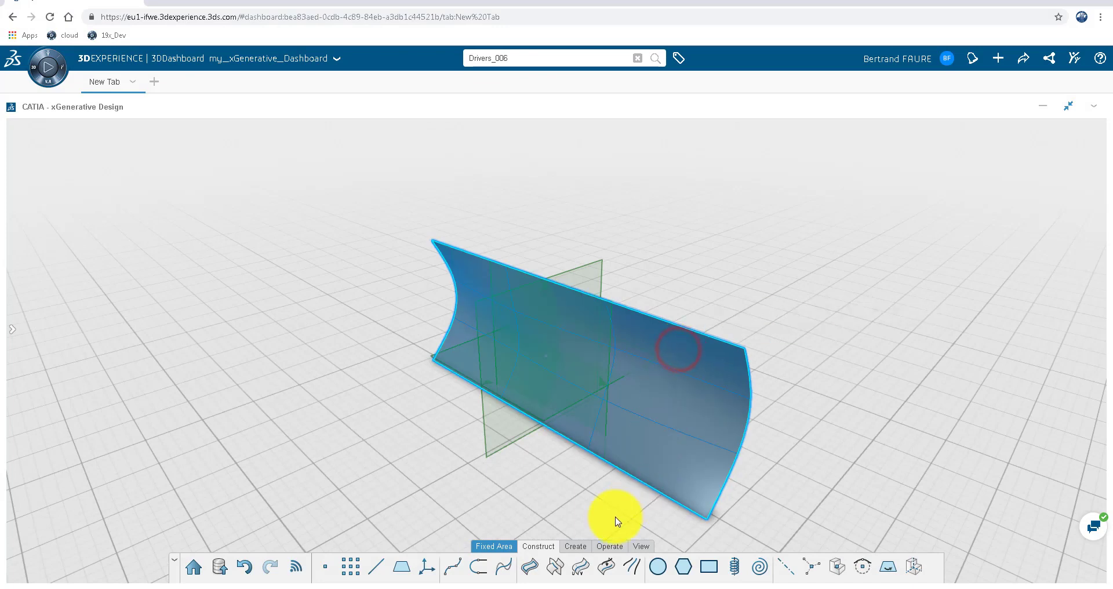
# Create a 10 mm offset surface from the imported subdivision surface
pyautogui.click(575, 547)
pyautogui.click(644, 570)
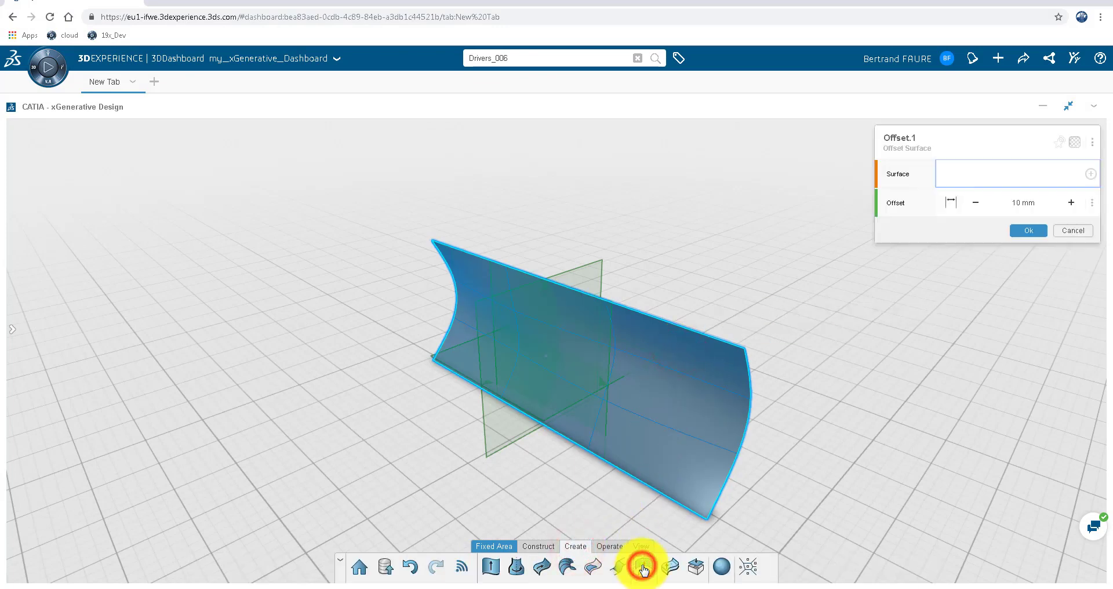
pyautogui.click(1028, 232)
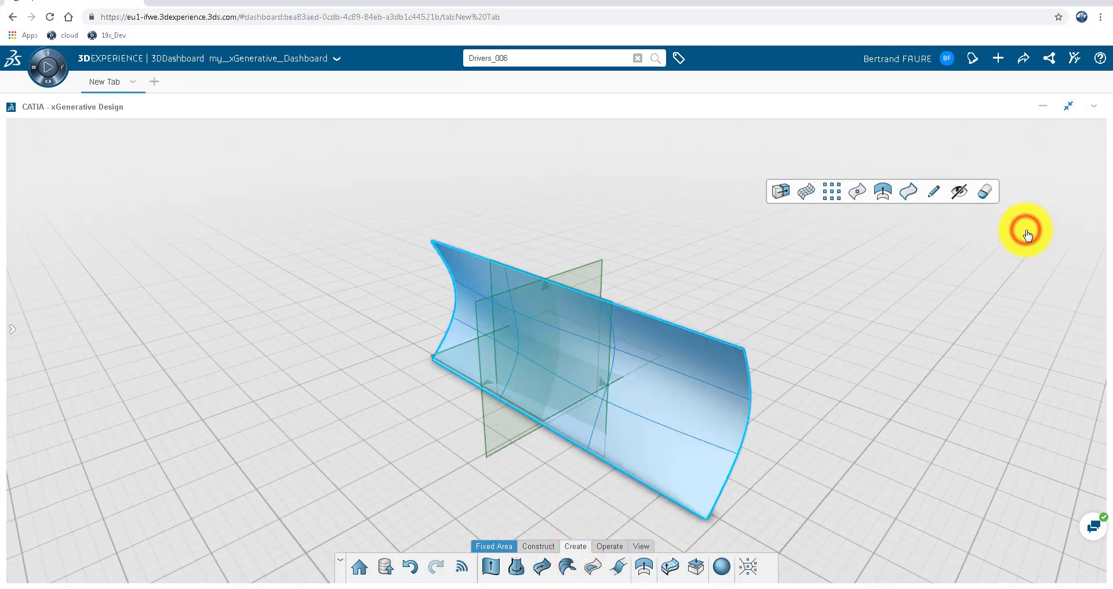
# Open Design Sequence.1 in the graph editor and delete the Offset.1 node
pyautogui.click(12, 329)
pyautogui.click(229, 253)
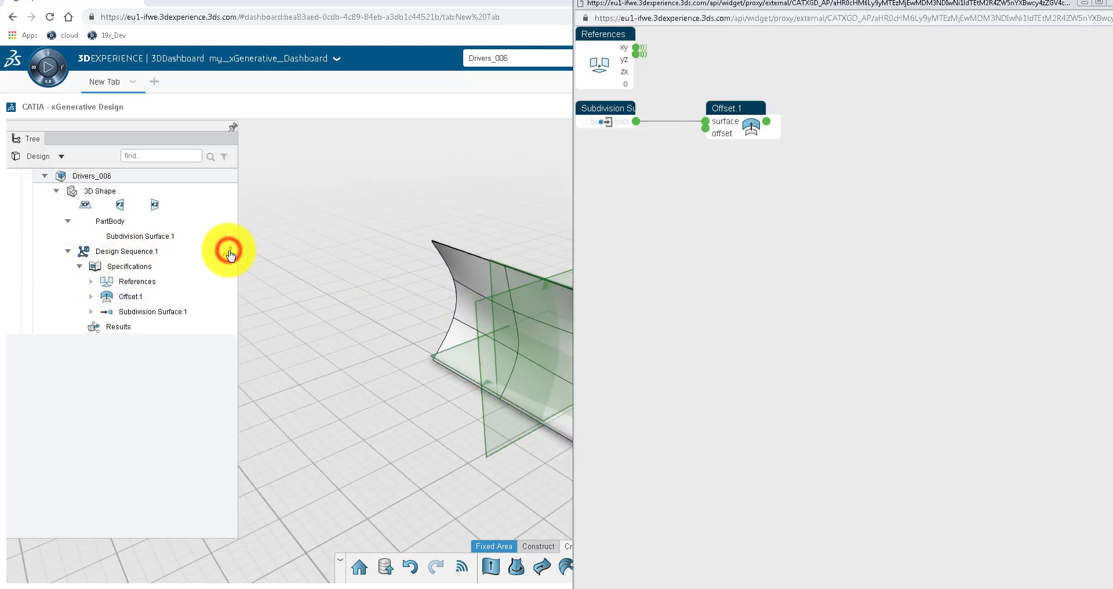
pyautogui.click(725, 99)
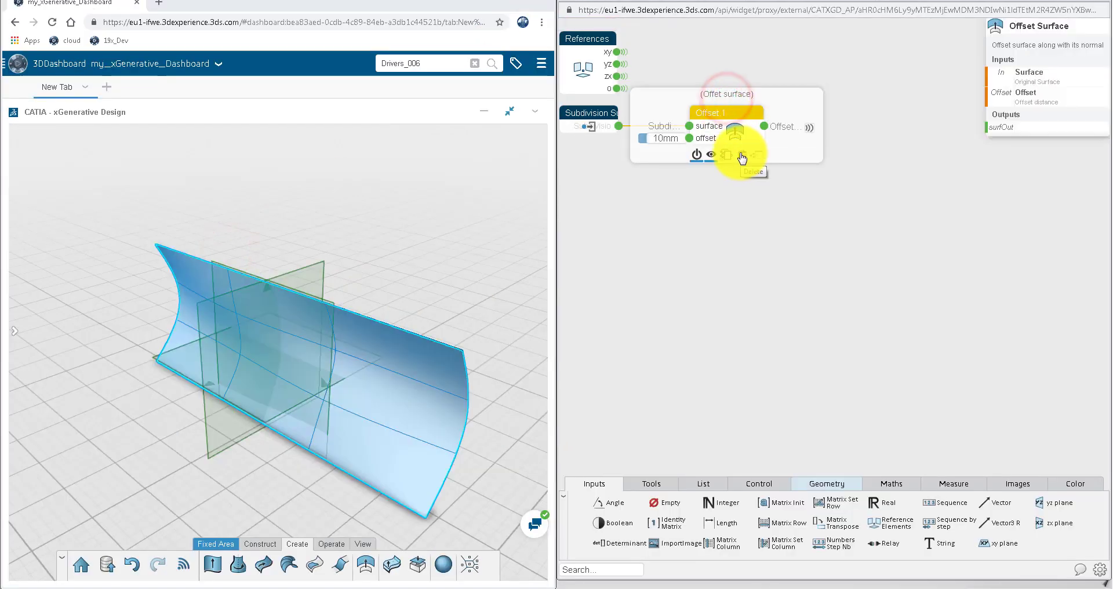
pyautogui.click(742, 156)
# Find the Grid UV operator and add it to the graph beside the input nodes
pyautogui.click(614, 569)
pyautogui.write('grid')
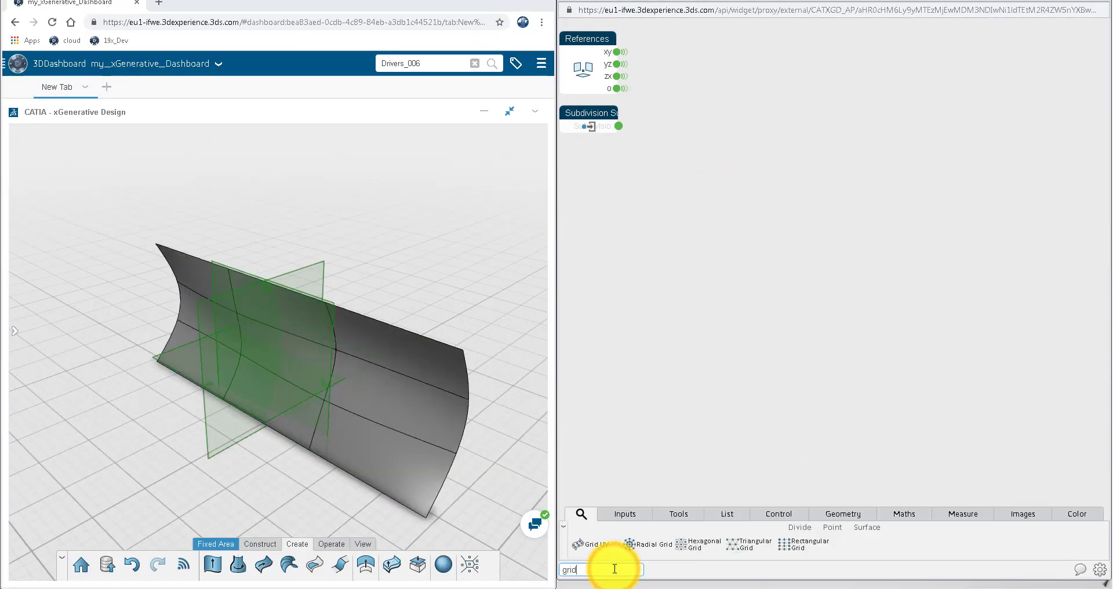
pyautogui.click(596, 544)
pyautogui.moveTo(853, 309); pyautogui.dragTo(767, 212)
# Set the Grid UV node to nbU 3 and nbV 4, and enable its withBounds and orn options
pyautogui.click(766, 184)
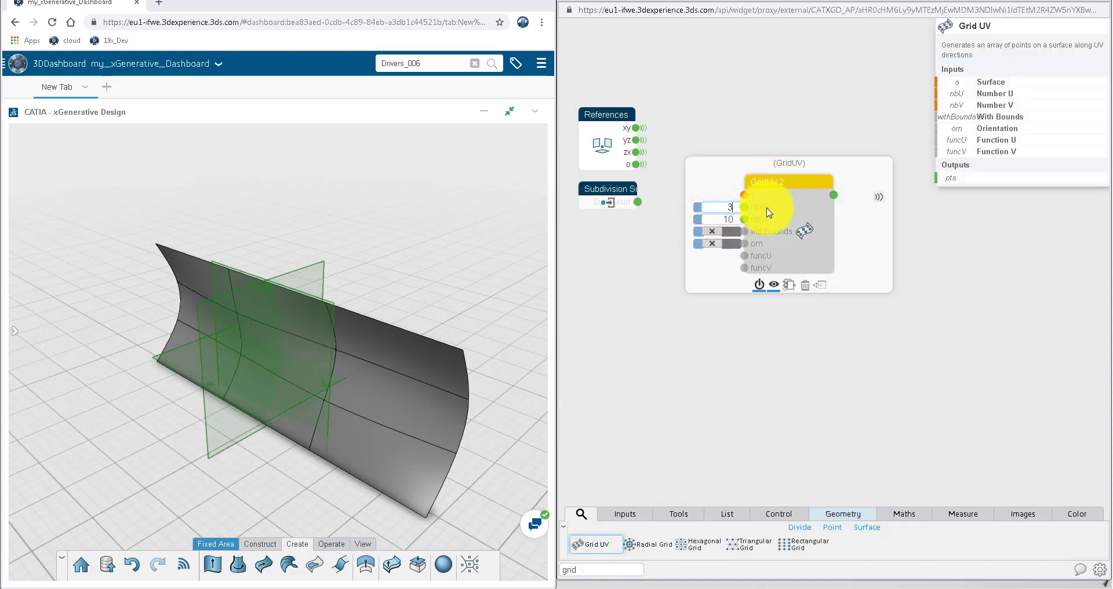
pyautogui.write('3')
pyautogui.click(721, 219)
pyautogui.click(735, 233)
pyautogui.click(734, 244)
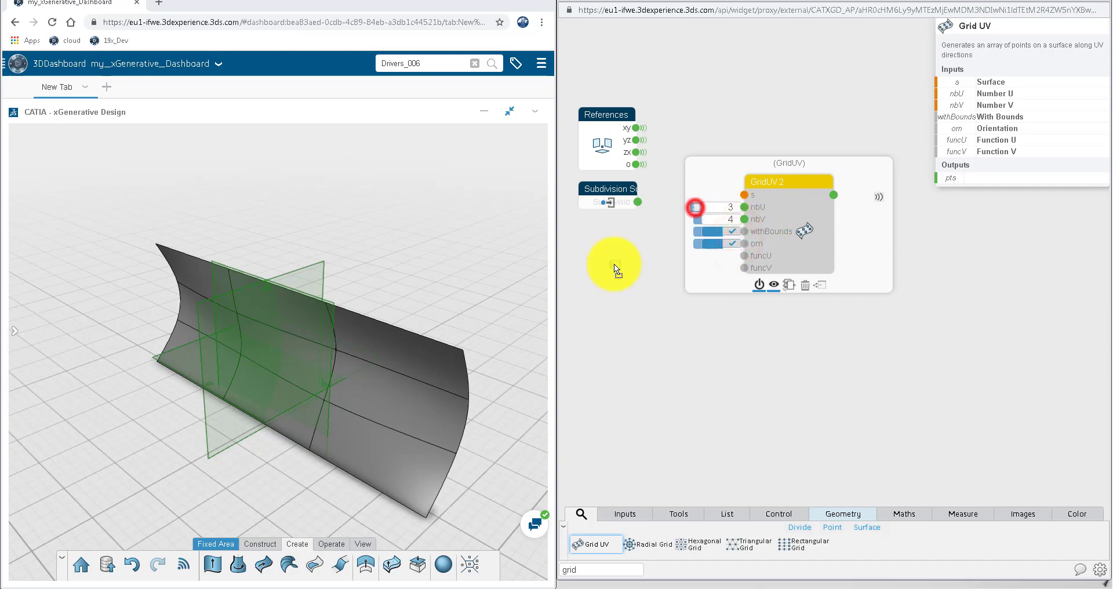
# Extract the grid's nbU and nbV inputs as separate integer nodes and rename them U and V
pyautogui.moveTo(681, 255); pyautogui.dragTo(680, 256)
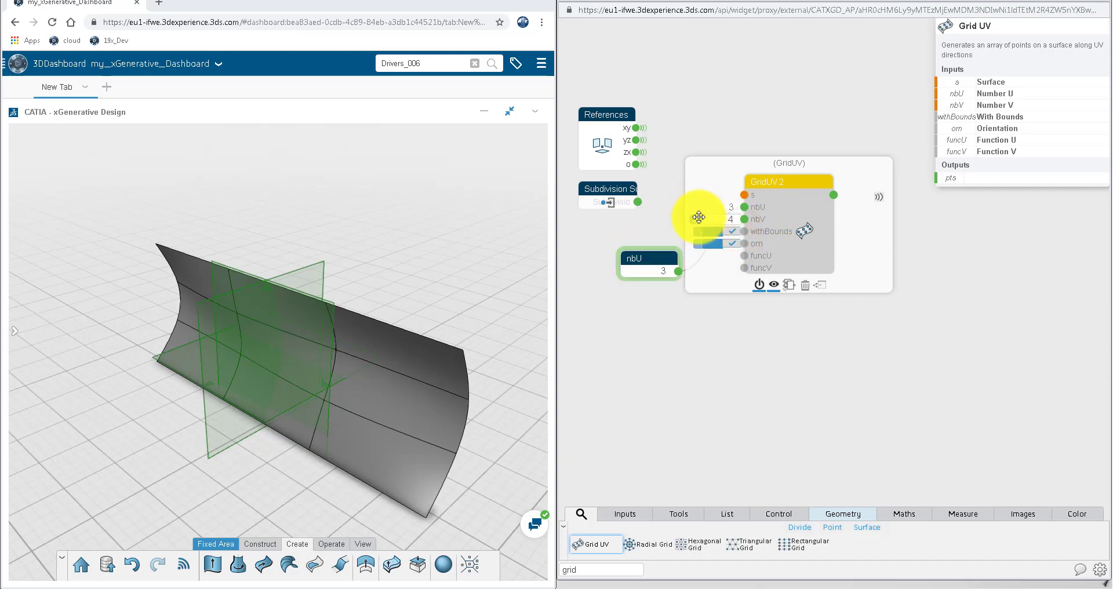
pyautogui.click(656, 308)
pyautogui.click(647, 259)
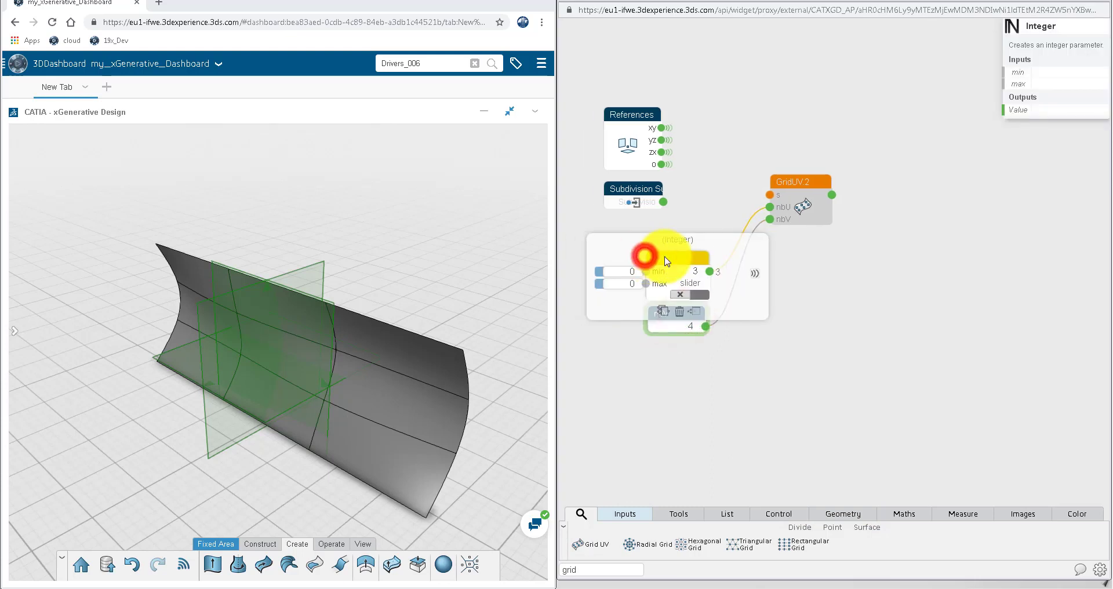
pyautogui.click(726, 391)
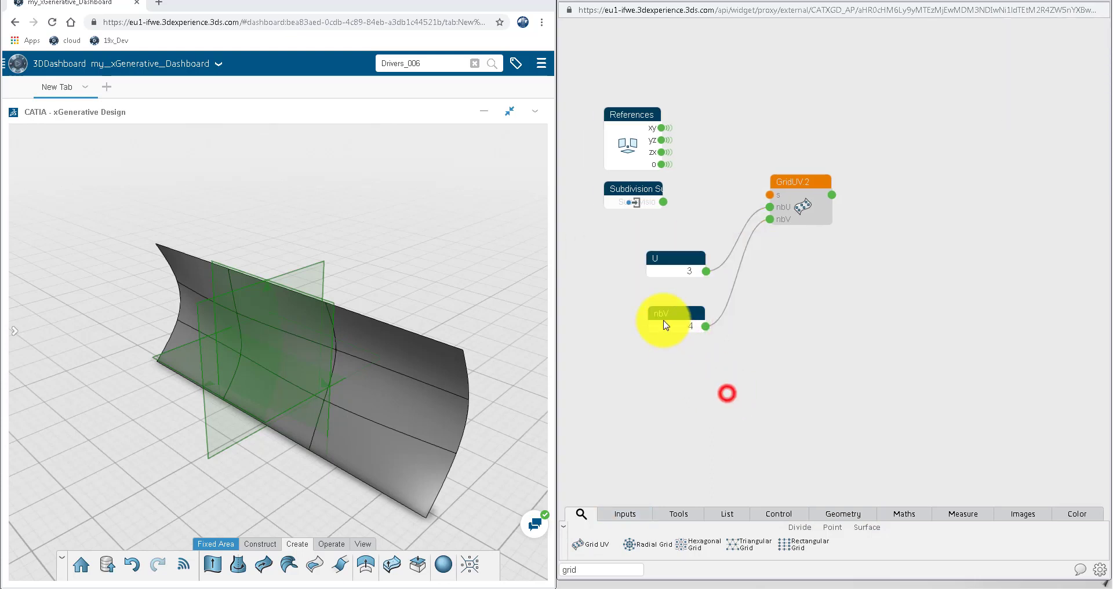
pyautogui.click(664, 317)
pyautogui.write('V')
pyautogui.click(725, 419)
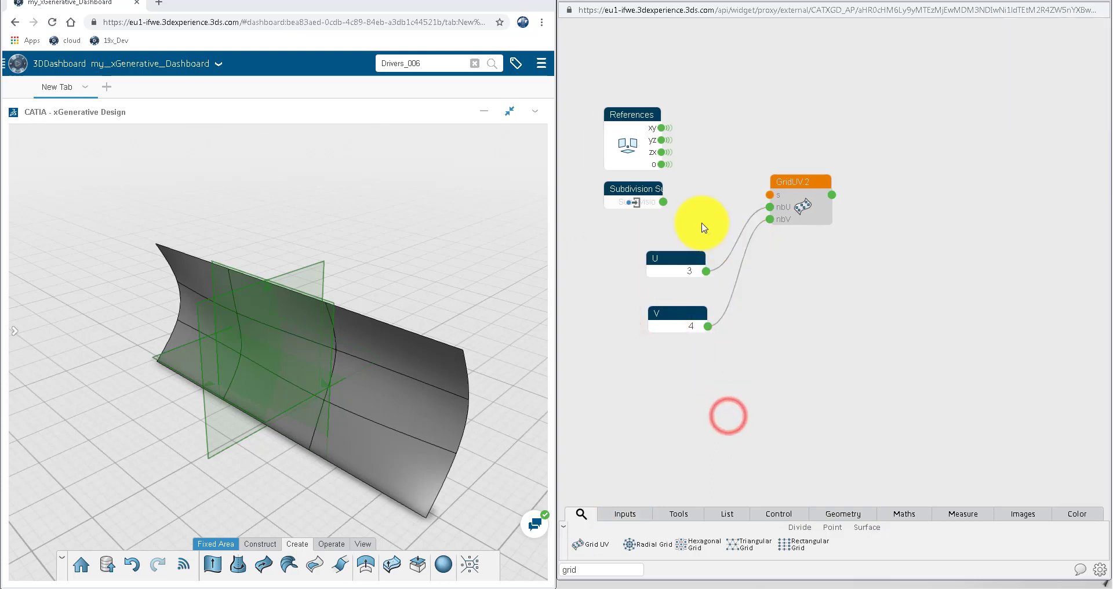
# Connect the subdivision surface output to the Grid UV node's surface input
pyautogui.moveTo(774, 201); pyautogui.dragTo(774, 201)
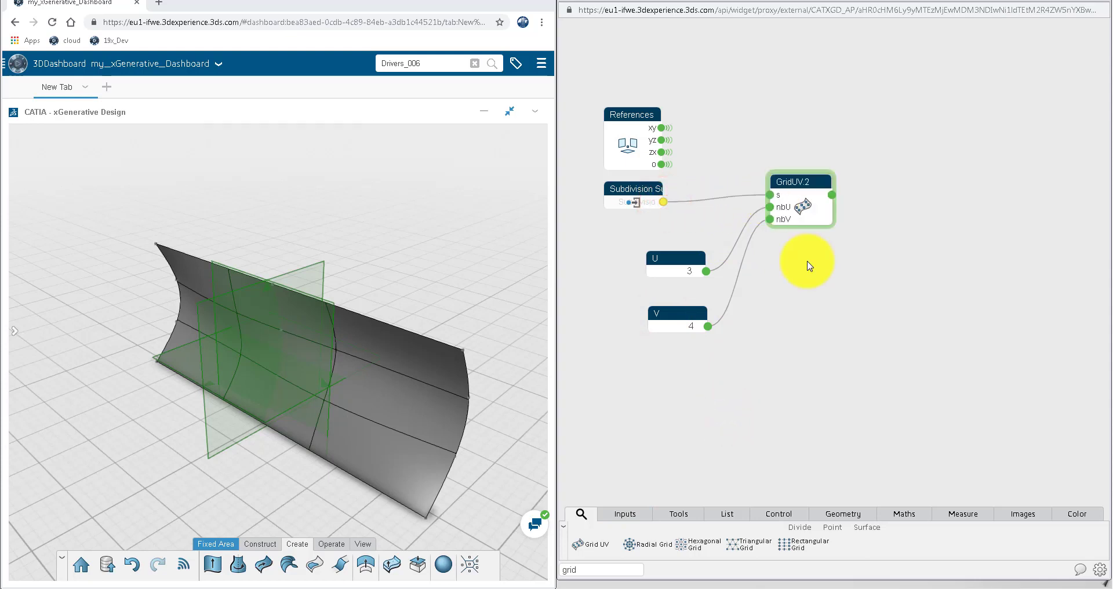
# Inspect the UV grid's point list, add a Remove Last node fed by the GridUV output, and check its resulting list
pyautogui.click(832, 195)
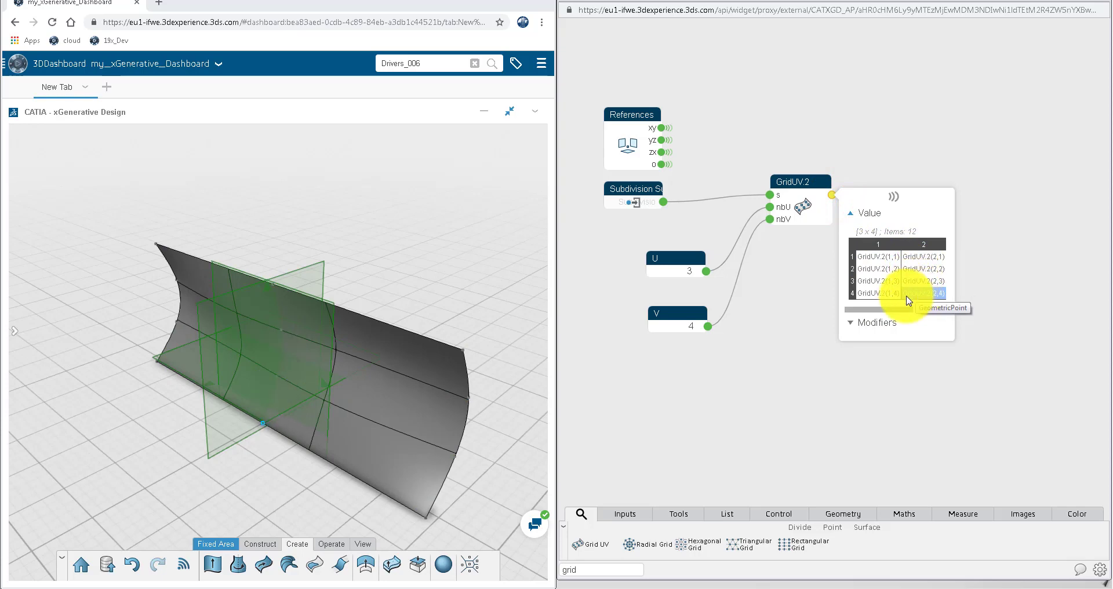
pyautogui.moveTo(896, 309); pyautogui.dragTo(924, 310)
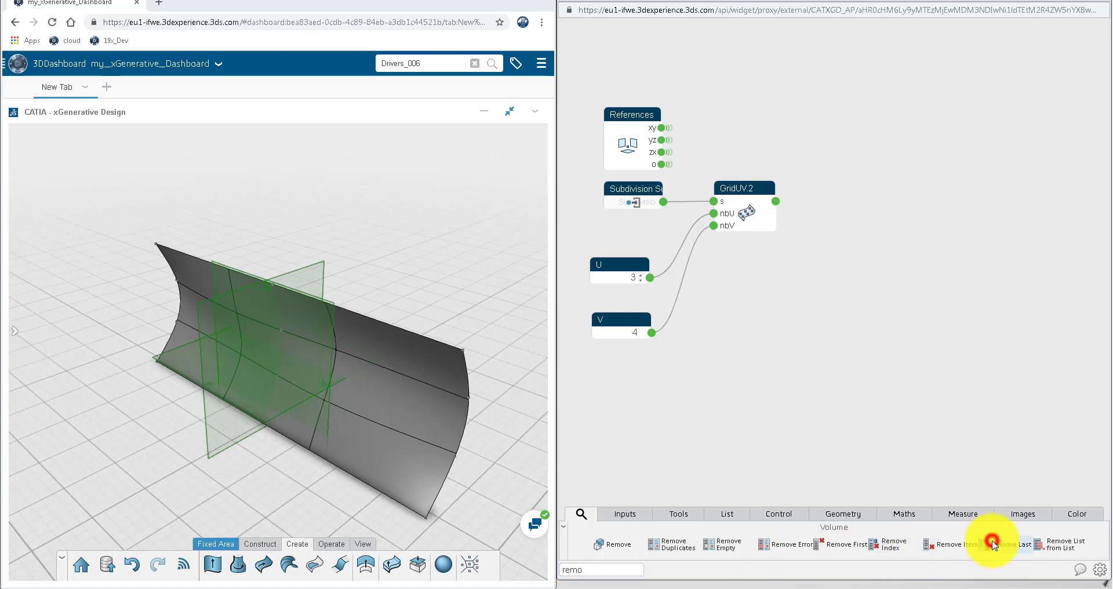
pyautogui.moveTo(994, 544); pyautogui.dragTo(837, 129)
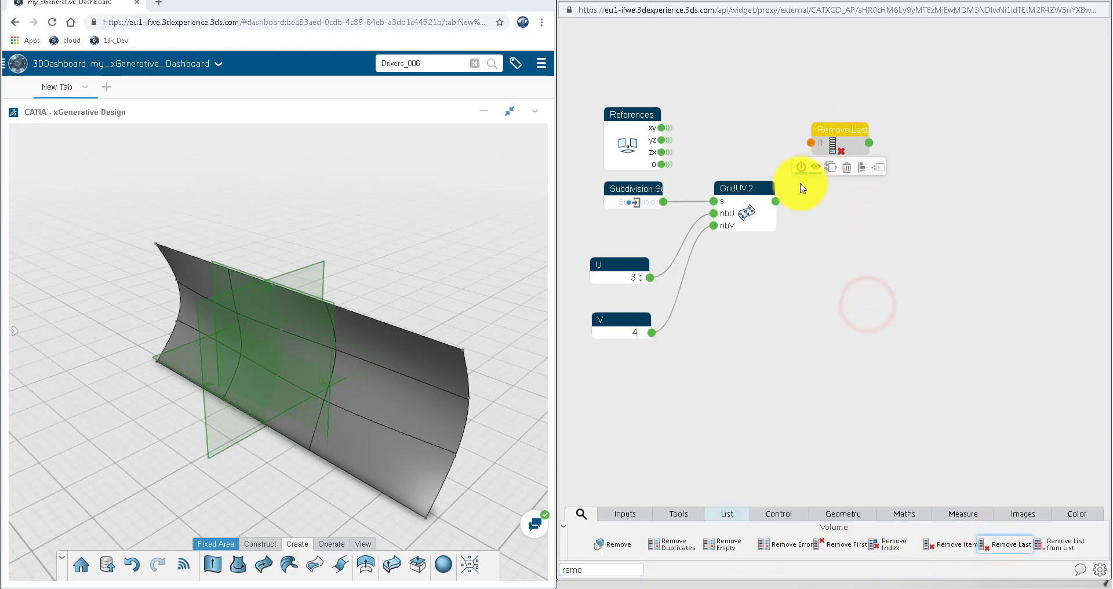
pyautogui.moveTo(776, 200); pyautogui.dragTo(784, 197)
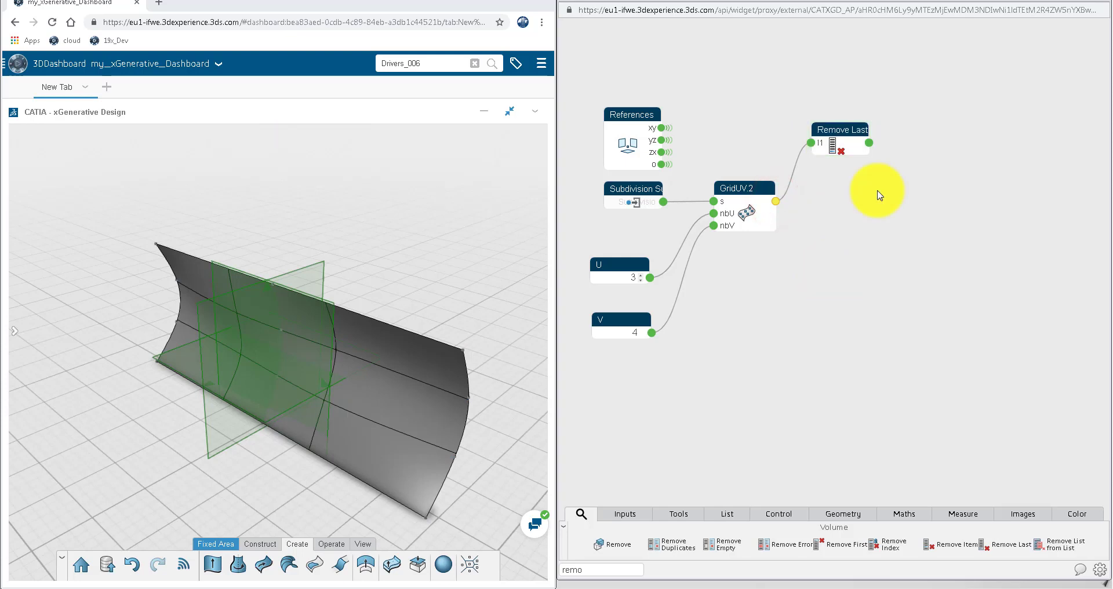
pyautogui.click(871, 143)
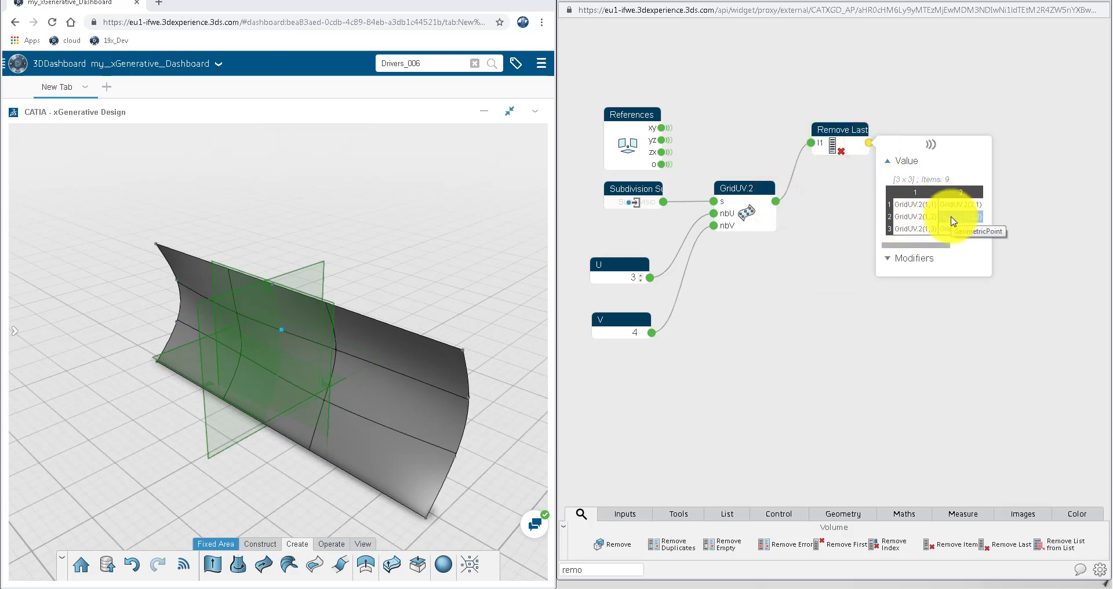
pyautogui.moveTo(935, 246); pyautogui.dragTo(984, 248)
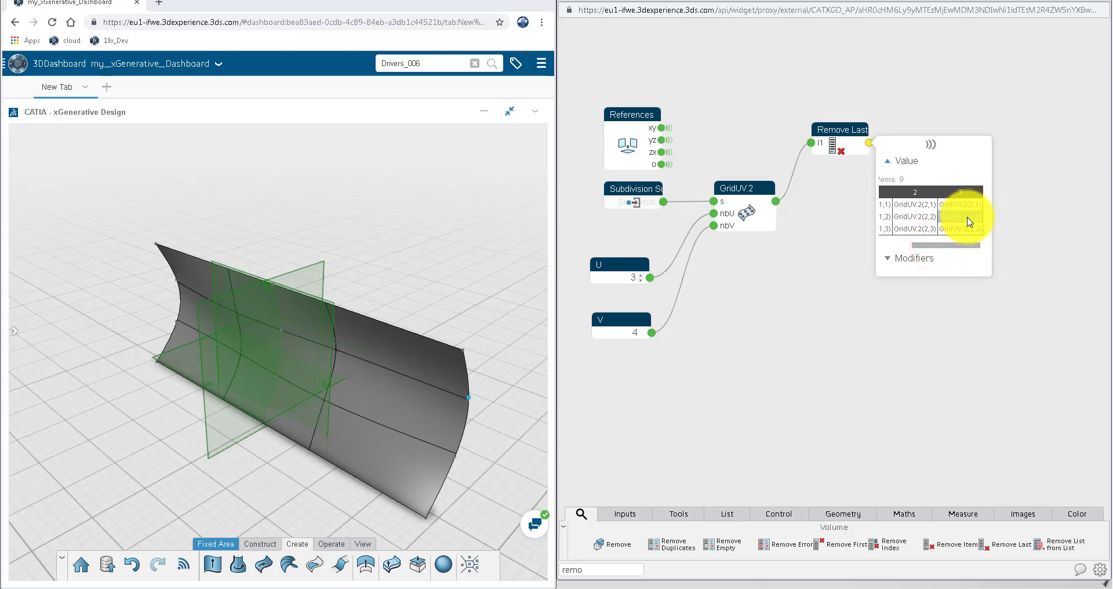
pyautogui.click(957, 324)
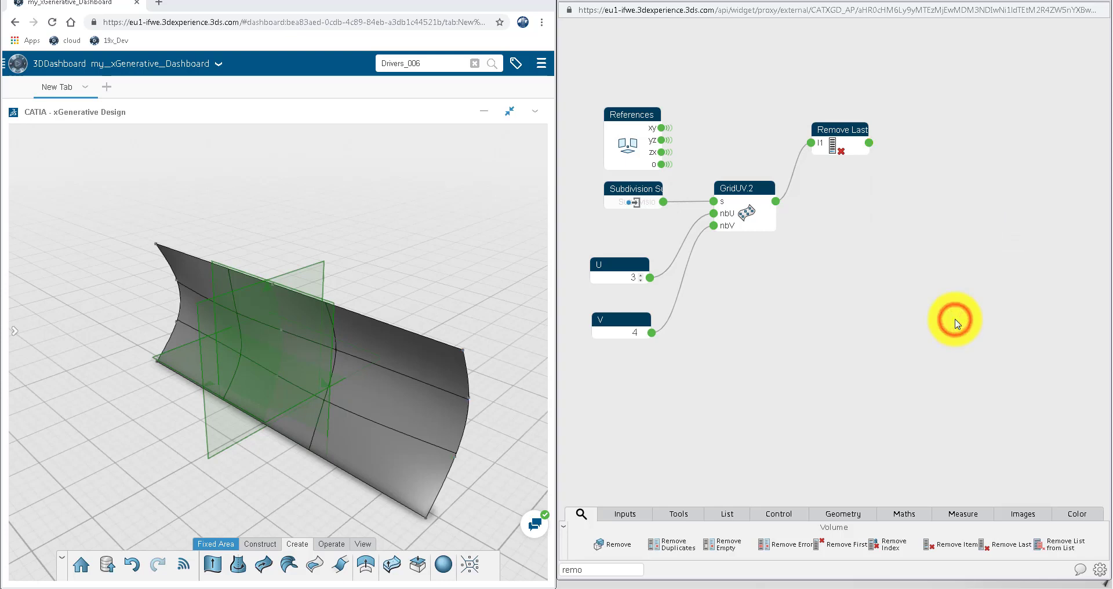
# Add a second Remove Last node with its input dimension set to 2, feed it from the first Remove Last, and rename it A
pyautogui.moveTo(1011, 544); pyautogui.dragTo(957, 136)
pyautogui.click(915, 145)
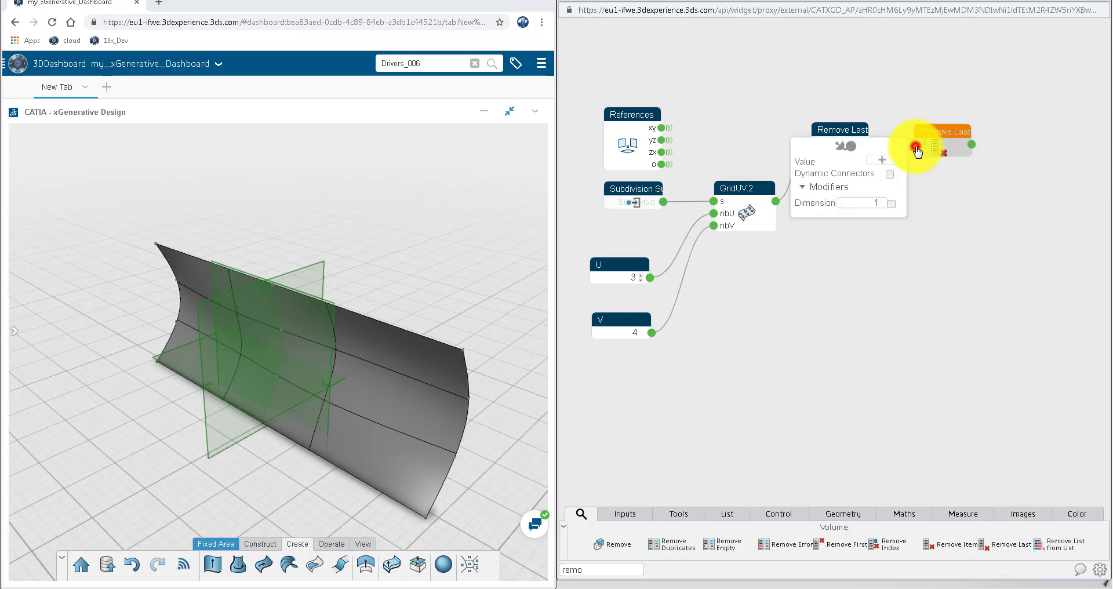
pyautogui.click(889, 110)
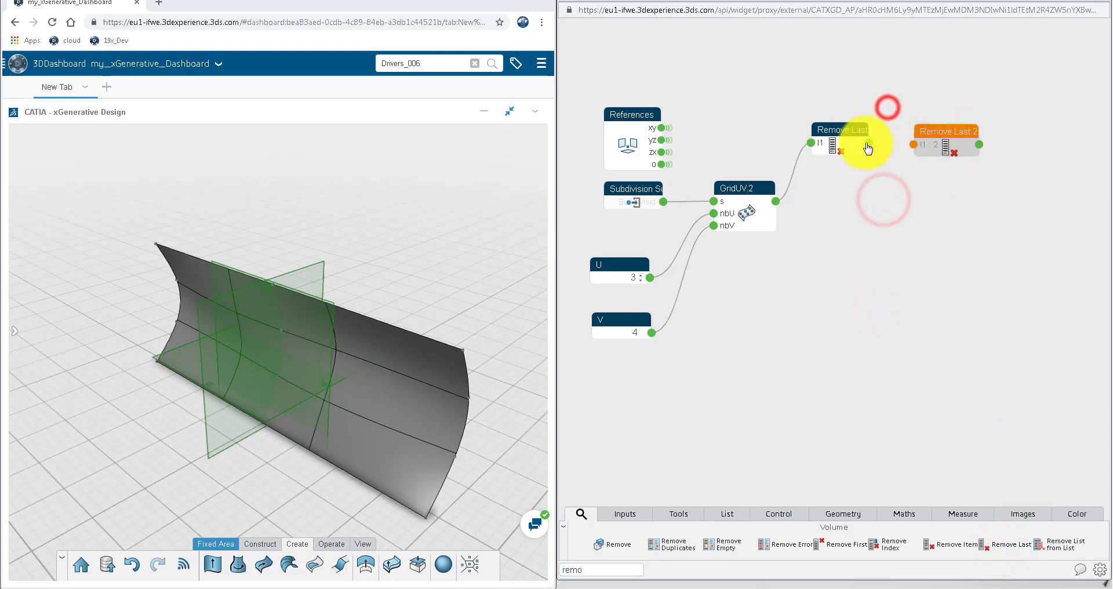
pyautogui.moveTo(868, 142); pyautogui.dragTo(914, 145)
pyautogui.click(979, 146)
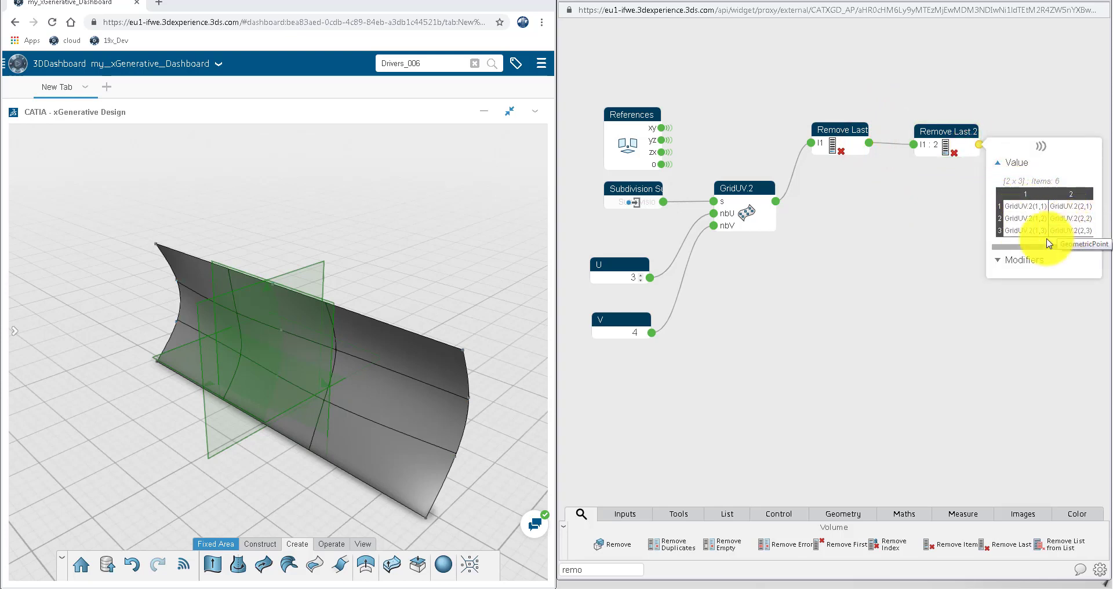
pyautogui.click(935, 252)
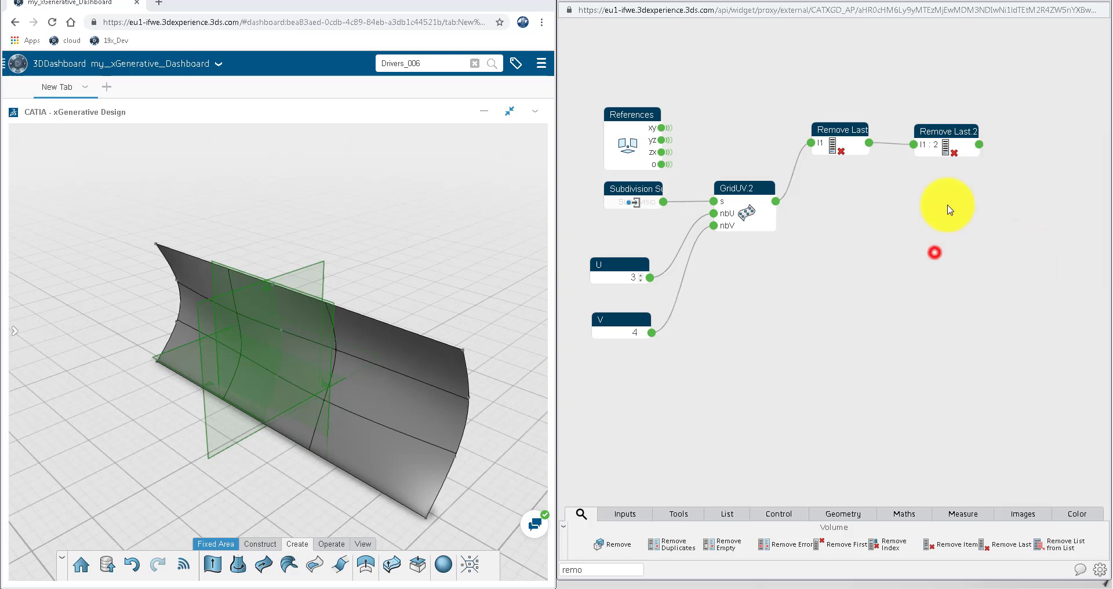
pyautogui.click(951, 136)
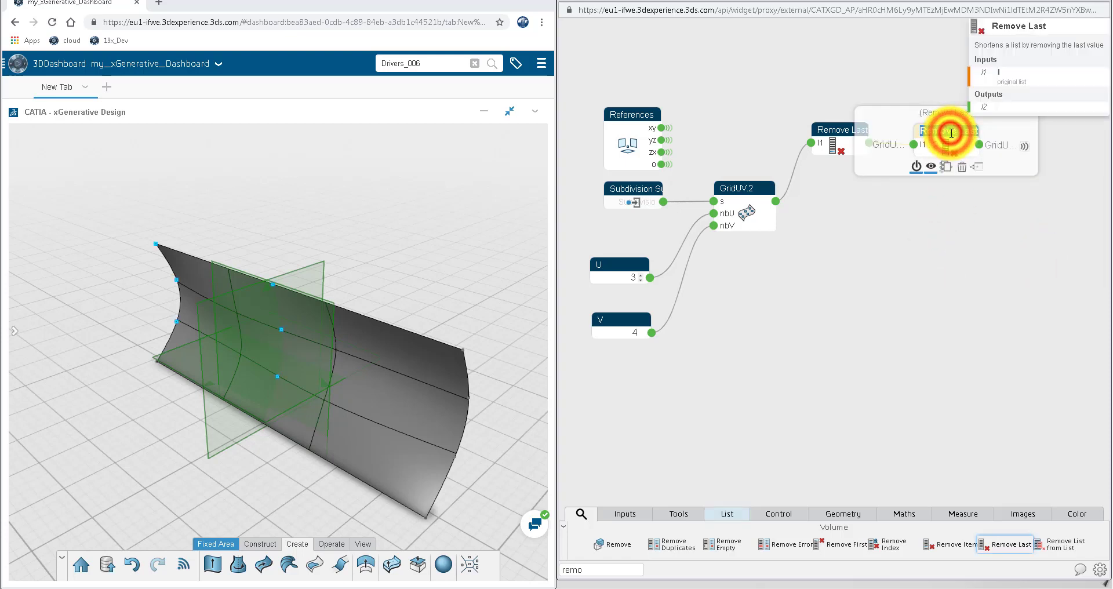
pyautogui.click(979, 258)
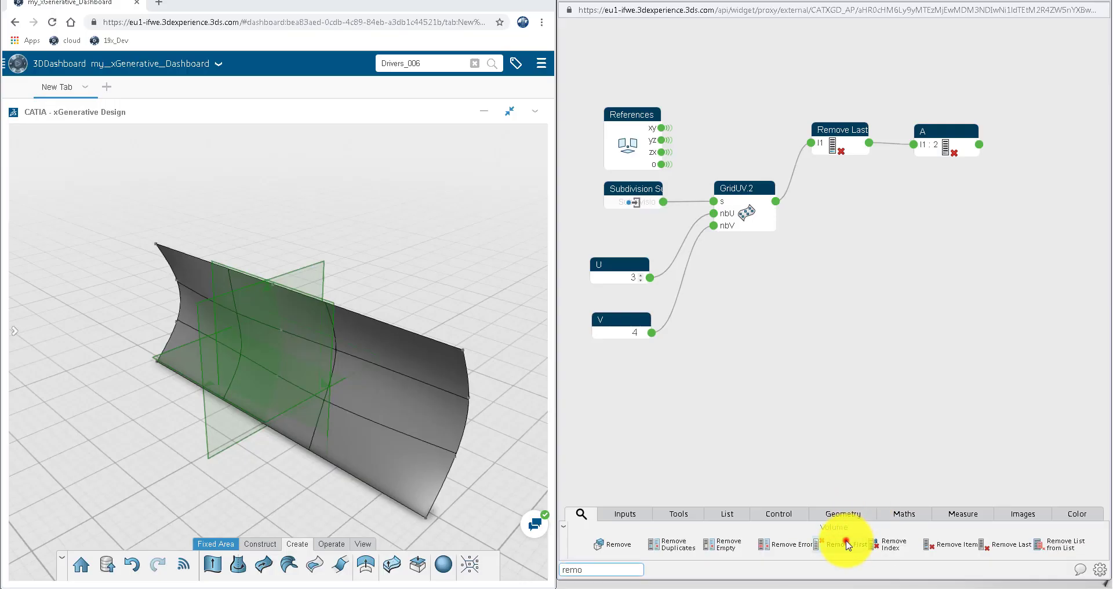
# Add a Remove First node with input dimension 2, feed it from the first Remove Last node, and rename it B
pyautogui.moveTo(846, 544); pyautogui.dragTo(932, 187)
pyautogui.click(915, 199)
pyautogui.click(886, 257)
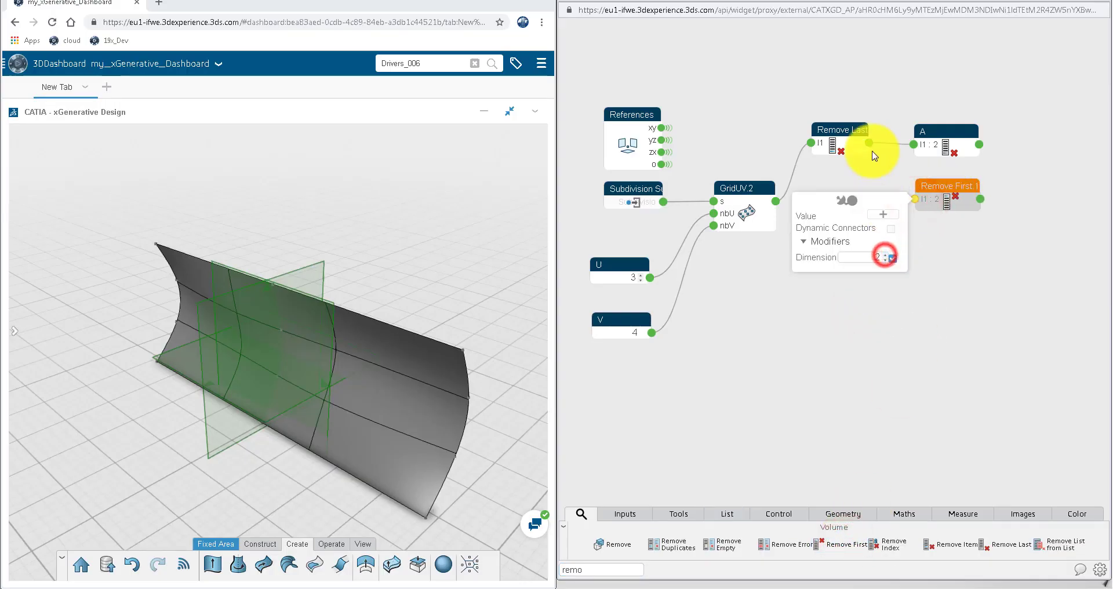
pyautogui.moveTo(868, 143); pyautogui.dragTo(911, 199)
pyautogui.click(980, 199)
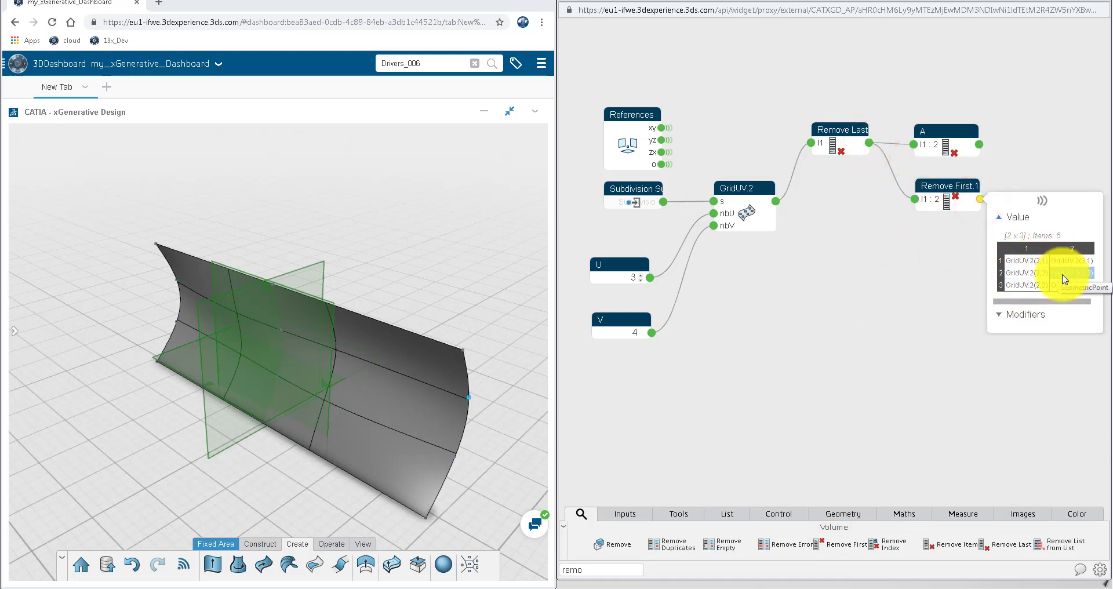
pyautogui.click(940, 276)
pyautogui.click(950, 186)
pyautogui.doubleClick(950, 186)
pyautogui.write('B')
pyautogui.click(957, 314)
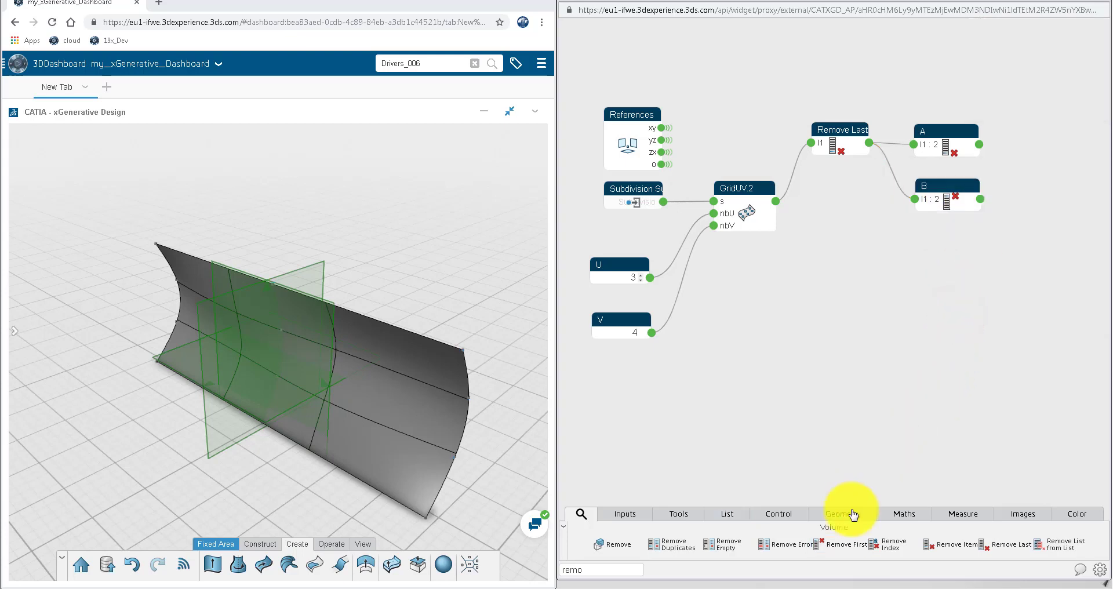
# Add a Remove First node fed by the GridUV output and chain another Remove First node with input dimension 2 to it
pyautogui.moveTo(844, 543); pyautogui.dragTo(865, 308)
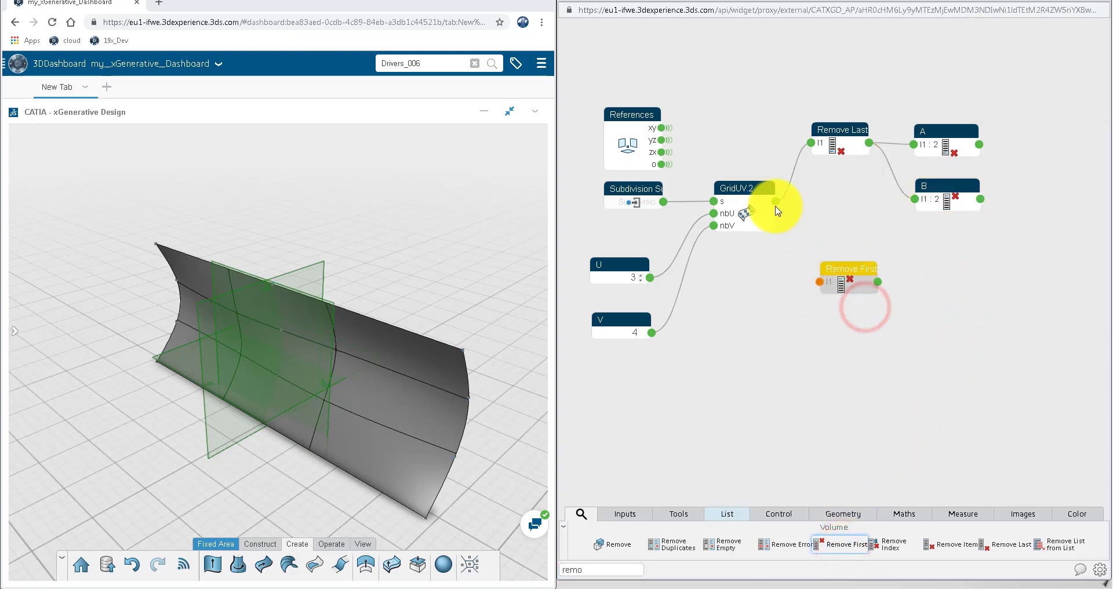
pyautogui.moveTo(776, 202); pyautogui.dragTo(950, 259)
pyautogui.click(842, 544)
pyautogui.click(921, 268)
pyautogui.click(951, 313)
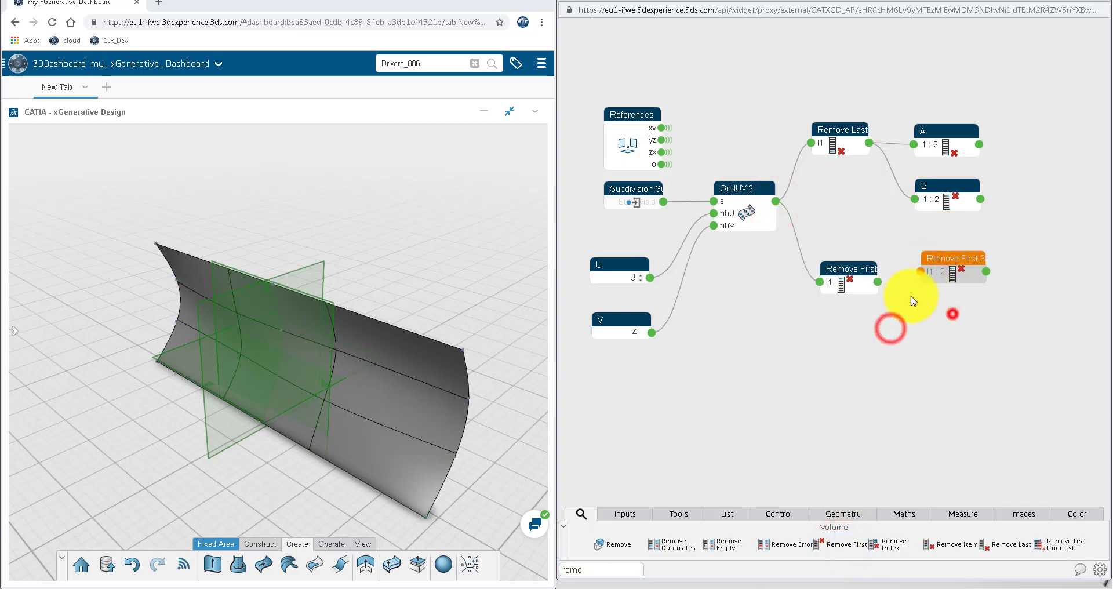
pyautogui.moveTo(878, 282); pyautogui.dragTo(923, 276)
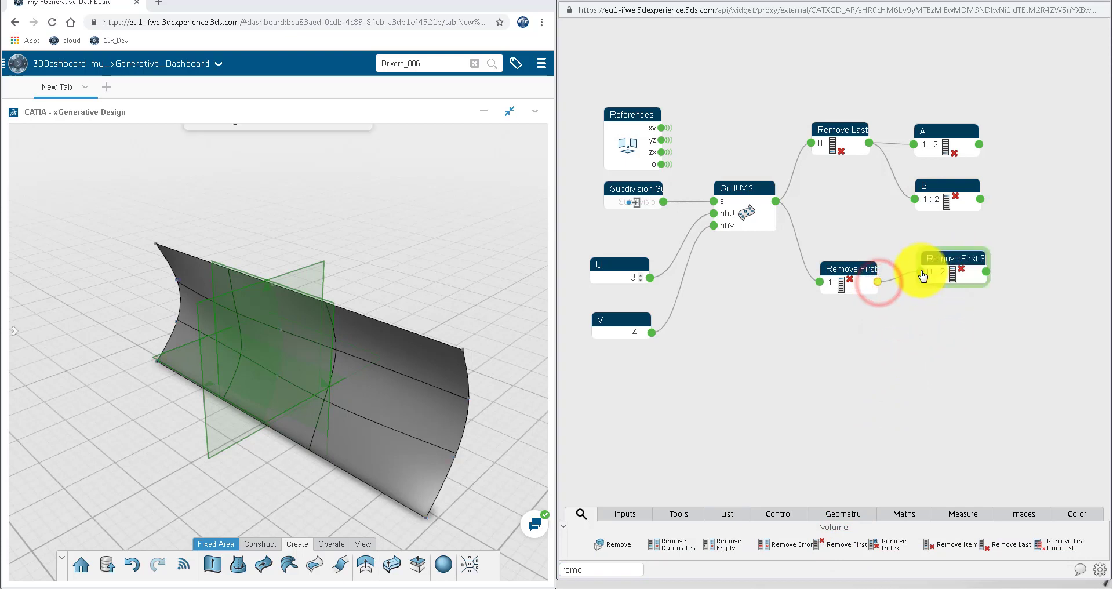
# Check the output list of the chained dimension-2 Remove First node and rename that node C
pyautogui.click(986, 270)
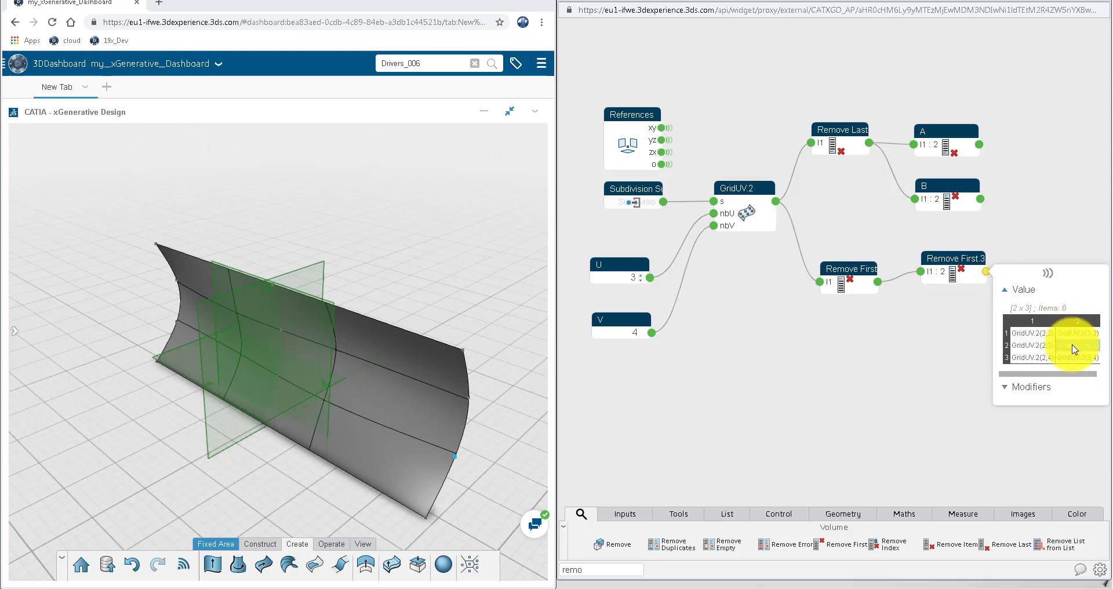
pyautogui.click(922, 384)
pyautogui.click(958, 259)
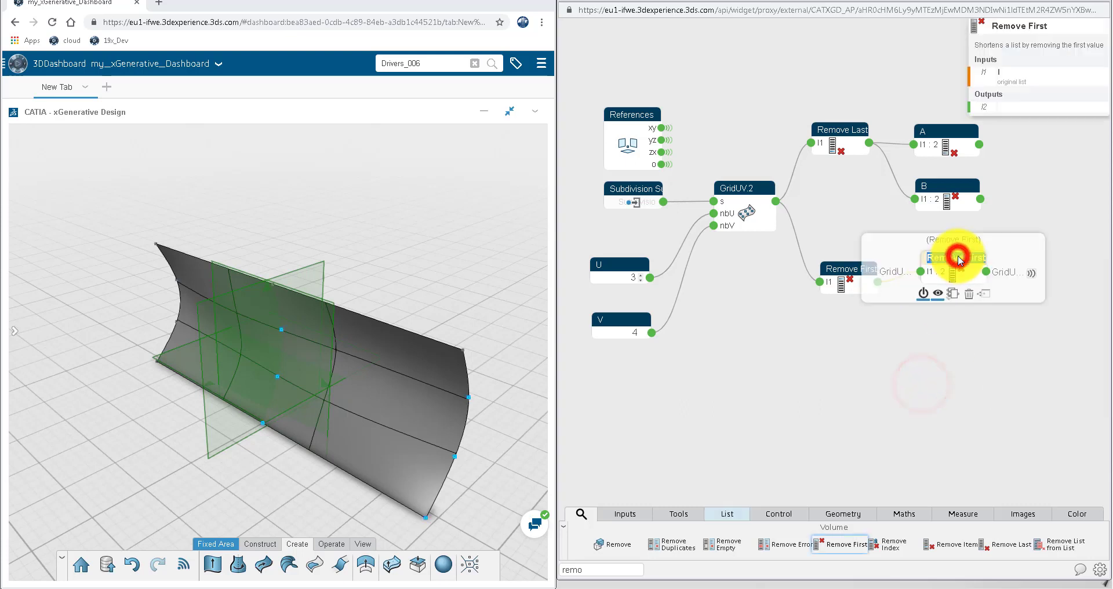
pyautogui.write('C')
pyautogui.click(929, 366)
# Add a Remove Last node named D with input dimension 2, fed by the first-level Remove First node, and check its output list
pyautogui.moveTo(987, 543); pyautogui.dragTo(922, 315)
pyautogui.click(951, 314)
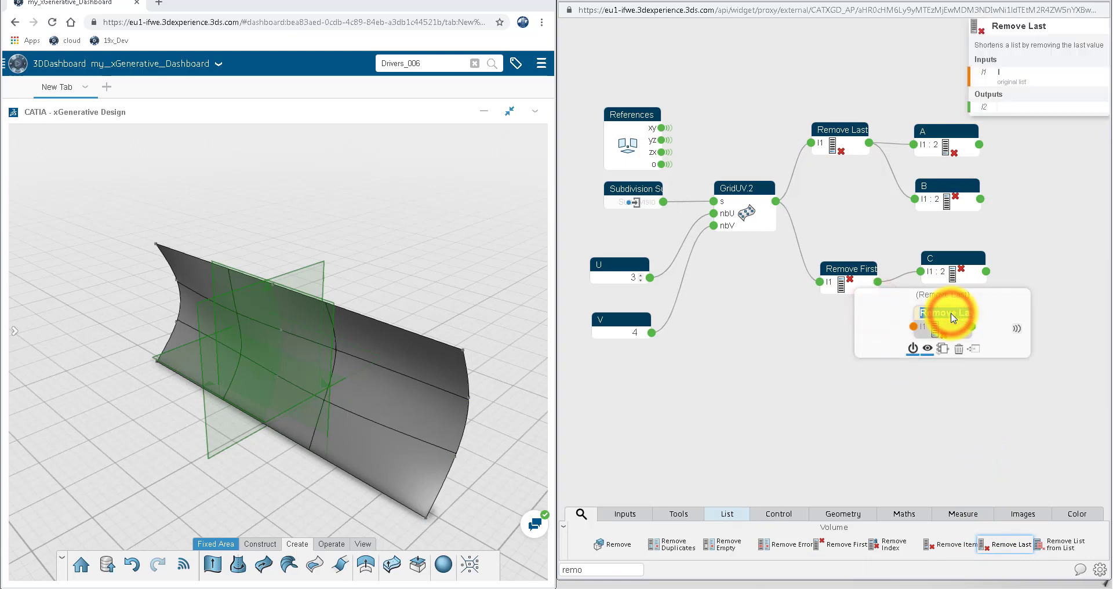
pyautogui.click(940, 394)
pyautogui.moveTo(878, 282); pyautogui.dragTo(915, 326)
pyautogui.click(885, 467)
pyautogui.click(984, 390)
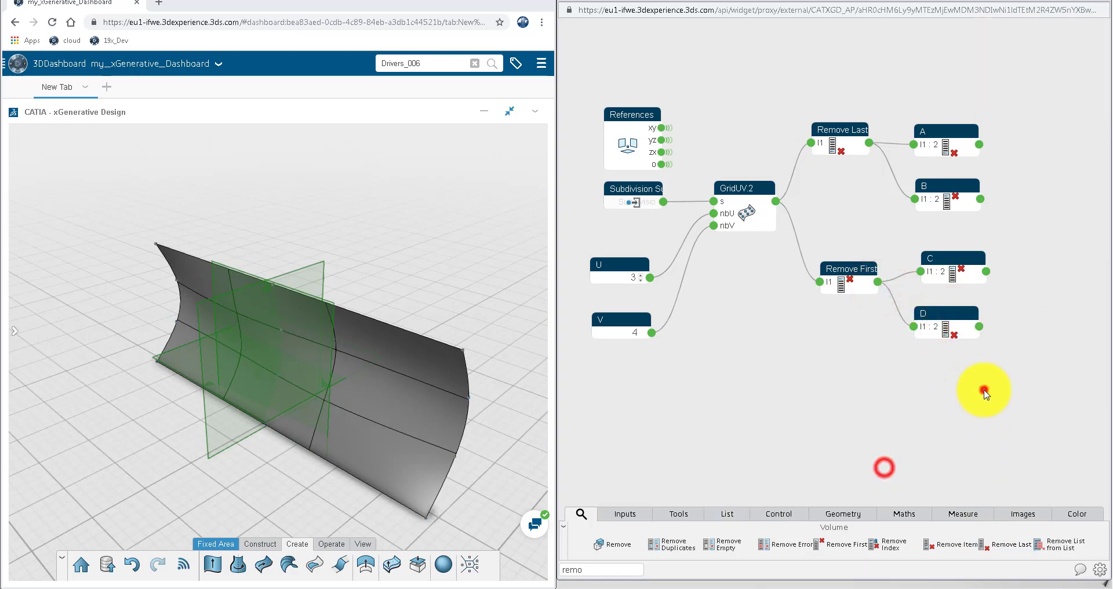
pyautogui.click(979, 327)
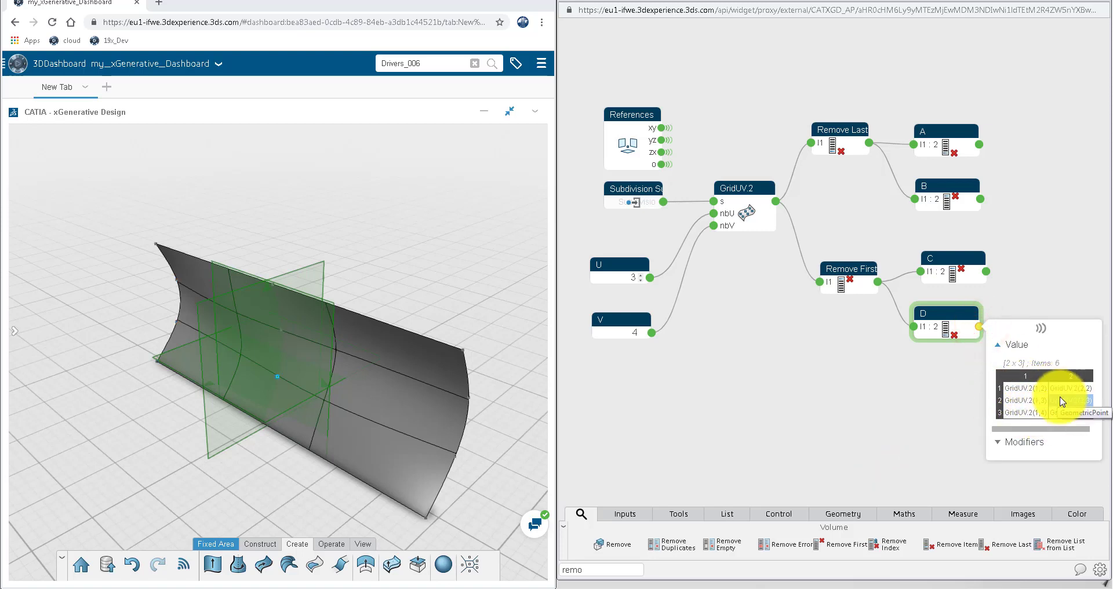
pyautogui.click(921, 412)
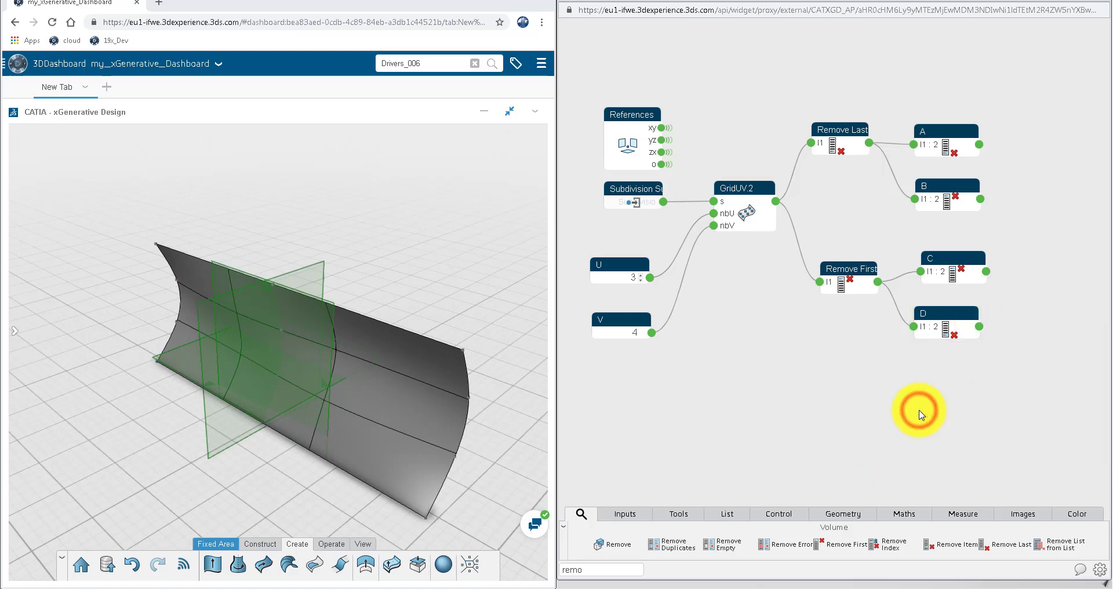
# Find the Build List operator, add it to the graph beyond the A, B, C and D nodes, and rename it ABCD
pyautogui.press('BackSpace')
pyautogui.press('BackSpace')
pyautogui.press('BackSpace')
pyautogui.press('BackSpace')
pyautogui.write('bui')
pyautogui.moveTo(598, 545); pyautogui.dragTo(1054, 201)
pyautogui.doubleClick(999, 201)
pyautogui.write('ABCD')
pyautogui.click(993, 340)
pyautogui.click(993, 344)
# Connect the outputs of A, B, C and D in order to inputs i1 through i4 of the ABCD list node
pyautogui.moveTo(921, 144); pyautogui.dragTo(965, 229)
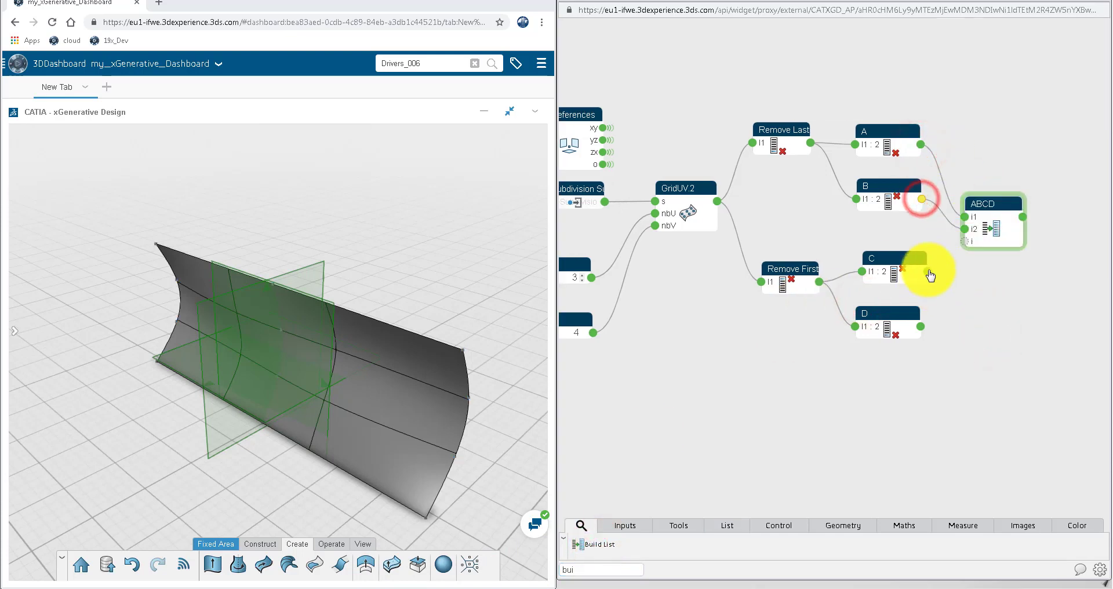
pyautogui.moveTo(929, 271); pyautogui.dragTo(964, 241)
pyautogui.moveTo(921, 327); pyautogui.dragTo(966, 265)
# Group the nodes from GridUV through the ABCD list into a group titled Build ABCD
pyautogui.scroll(-1, 980, 320)
pyautogui.moveTo(1042, 127); pyautogui.dragTo(725, 381)
pyautogui.click(748, 433)
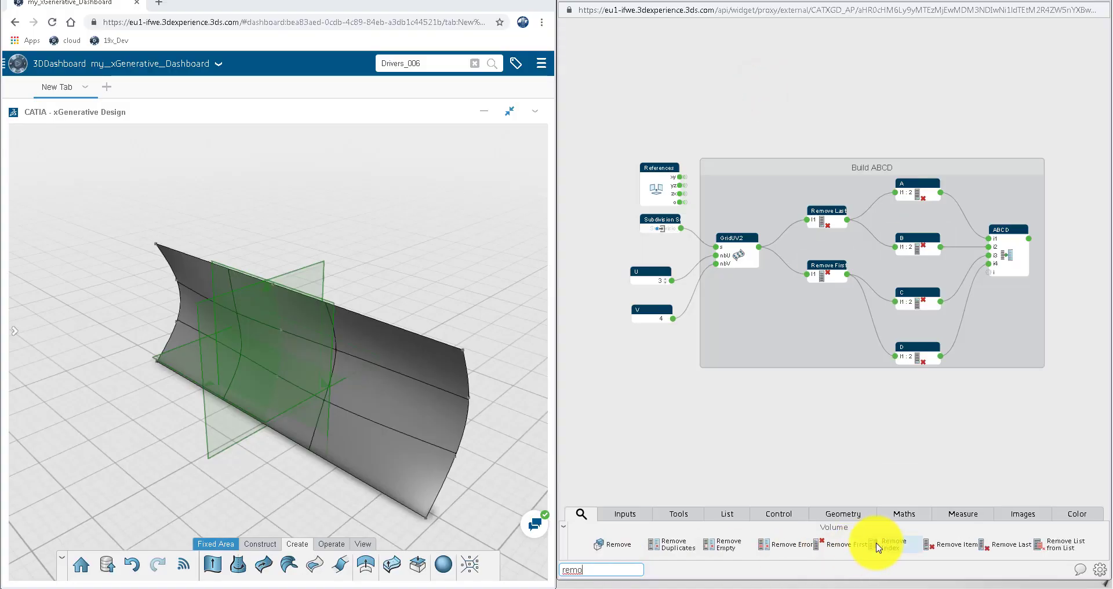
# Add a Remove Index node named 3 Points_1, feed it the ABCD list, set its idx to 4, and examine its nested output list
pyautogui.moveTo(883, 546); pyautogui.dragTo(926, 220)
pyautogui.click(949, 297)
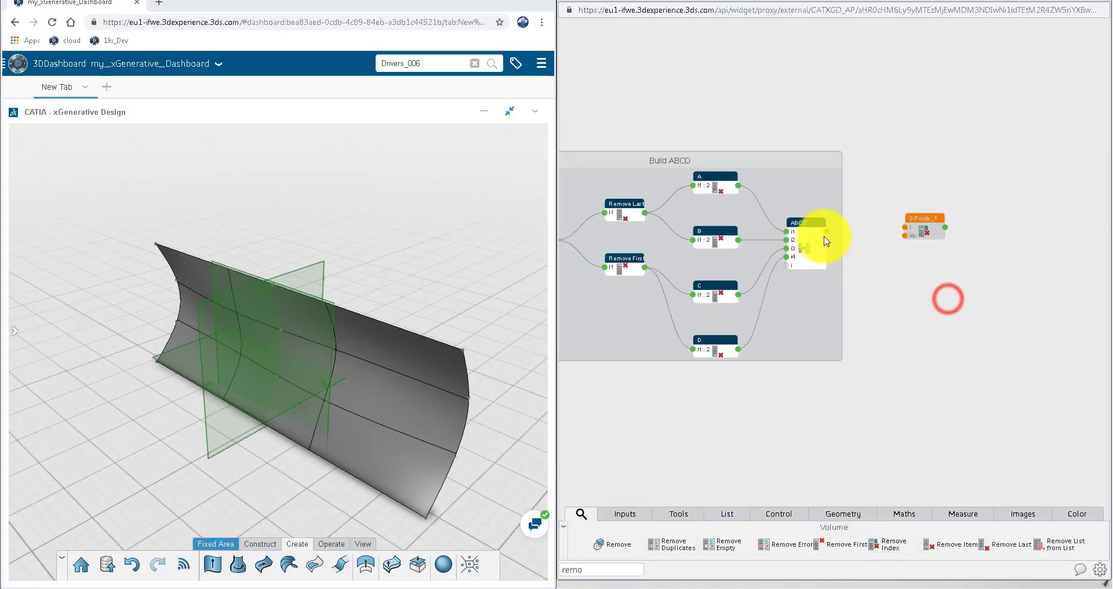
pyautogui.moveTo(826, 231); pyautogui.dragTo(903, 232)
pyautogui.click(922, 238)
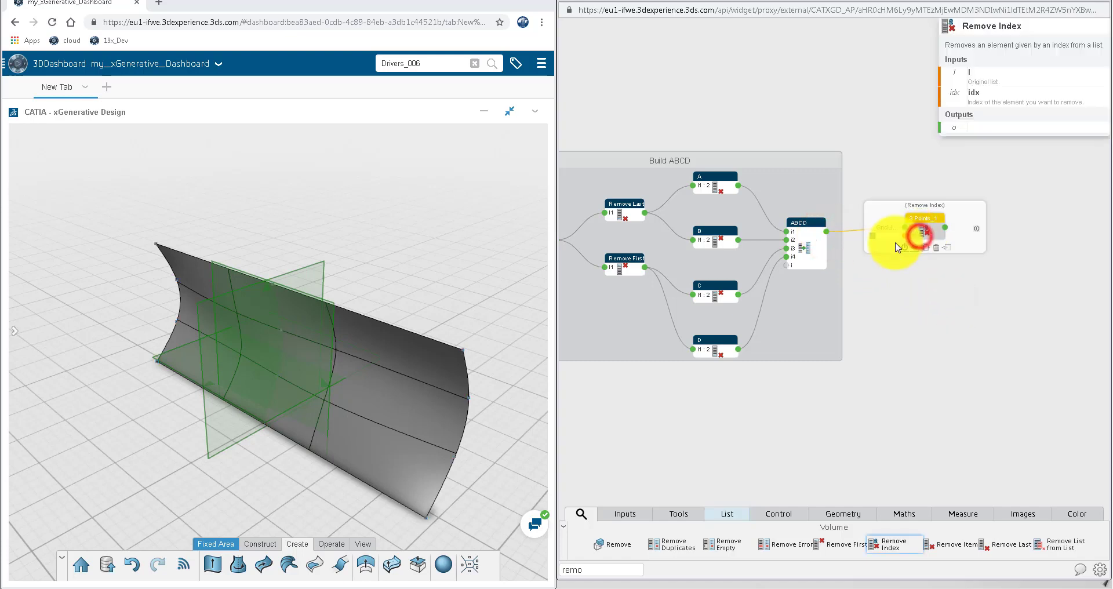
pyautogui.click(894, 236)
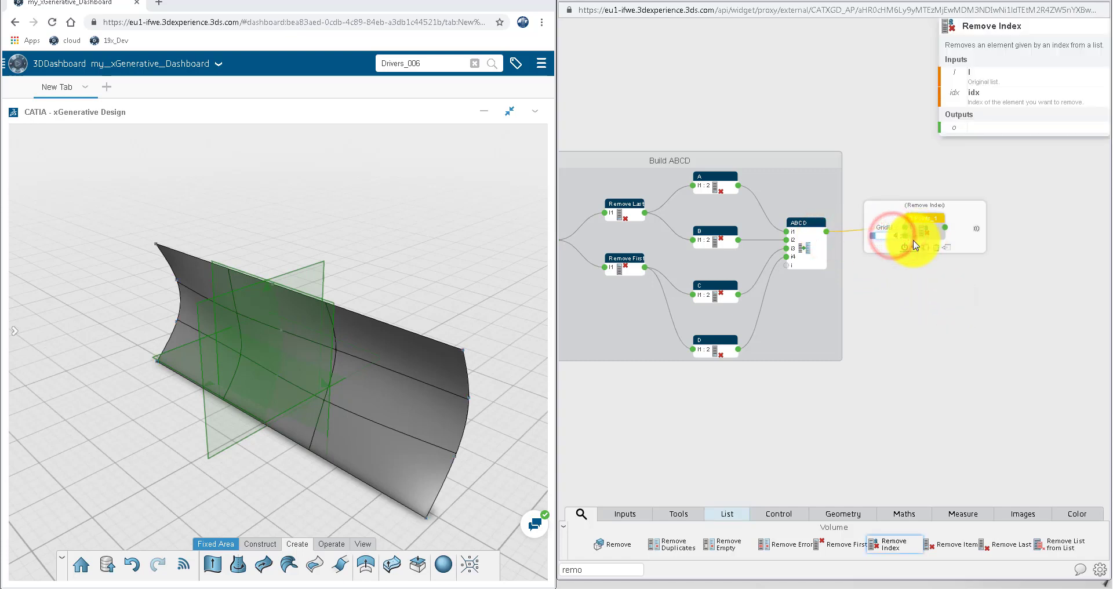
pyautogui.click(981, 351)
pyautogui.click(946, 232)
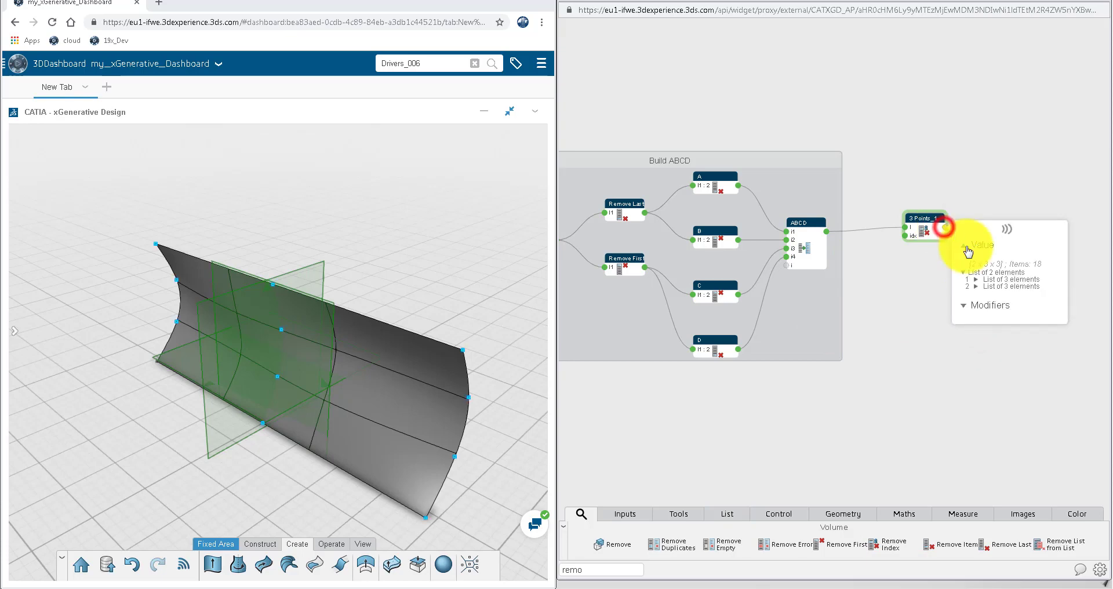
pyautogui.click(1020, 272)
pyautogui.click(1015, 279)
pyautogui.click(1023, 287)
pyautogui.click(1027, 300)
pyautogui.click(927, 303)
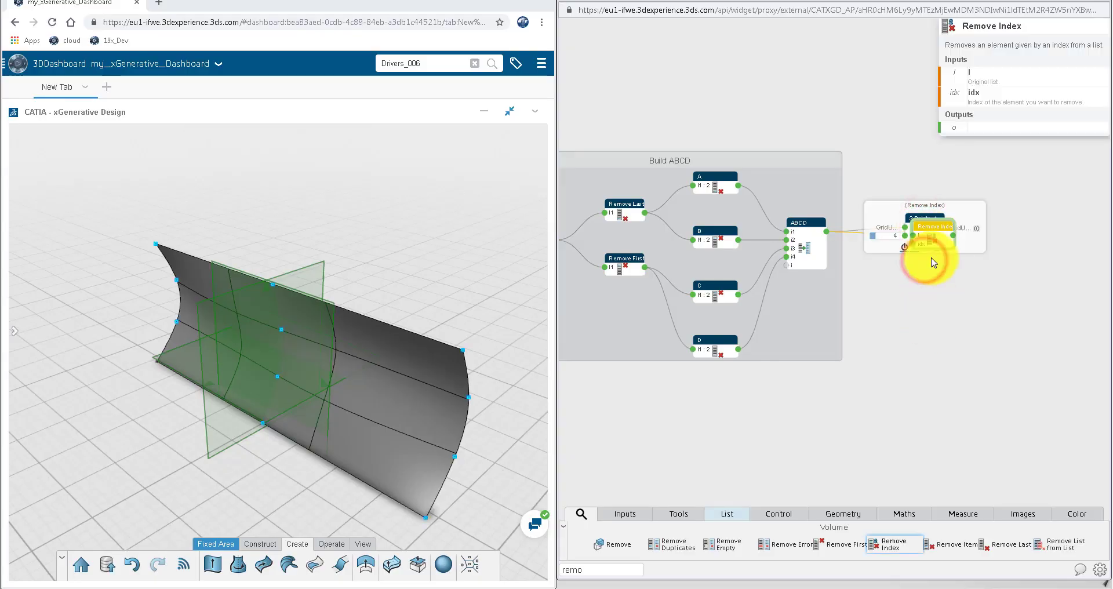
# Place the duplicated Remove Index node below 3 Points_1, set its idx to 2, and examine its nested output list
pyautogui.moveTo(931, 227); pyautogui.dragTo(917, 280)
pyautogui.click(925, 263)
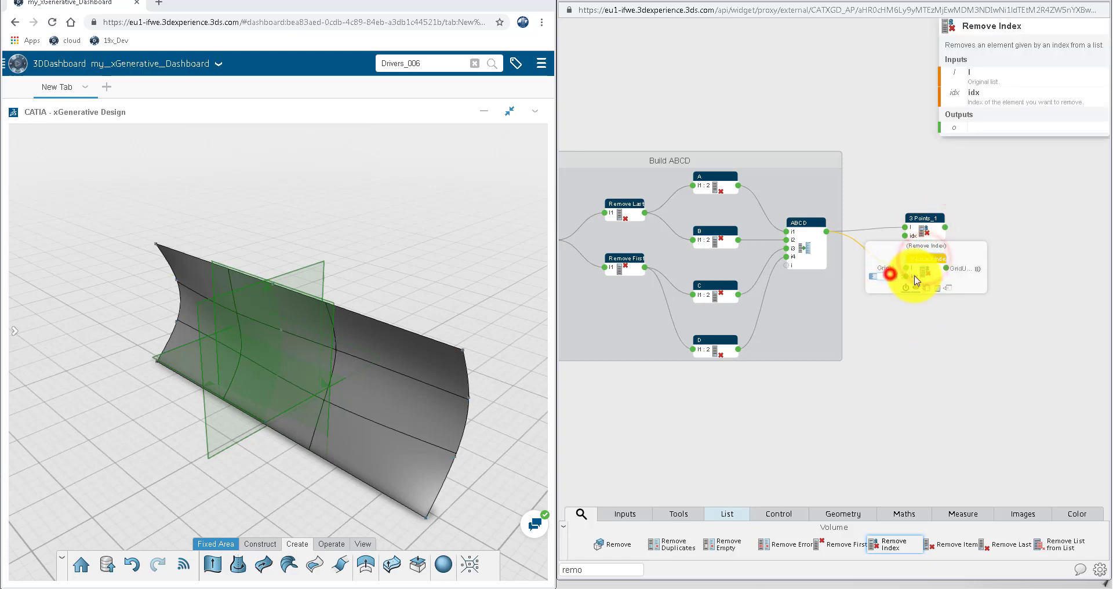
pyautogui.click(925, 338)
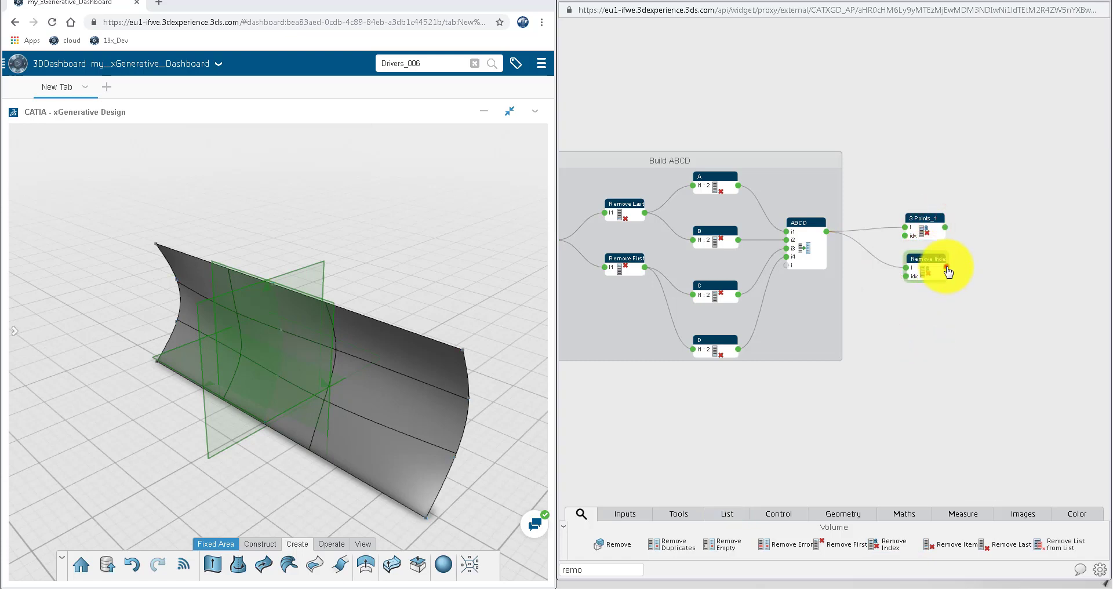
pyautogui.click(946, 268)
pyautogui.click(978, 319)
pyautogui.click(994, 326)
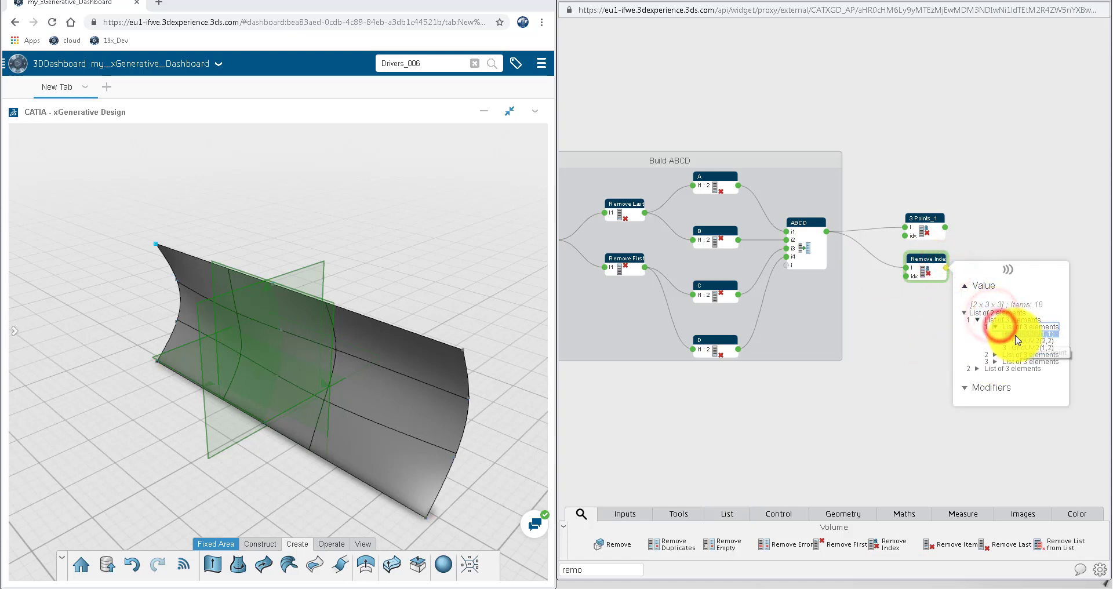
# Rename the lower Remove Index node as 3 Points_2
pyautogui.click(1005, 248)
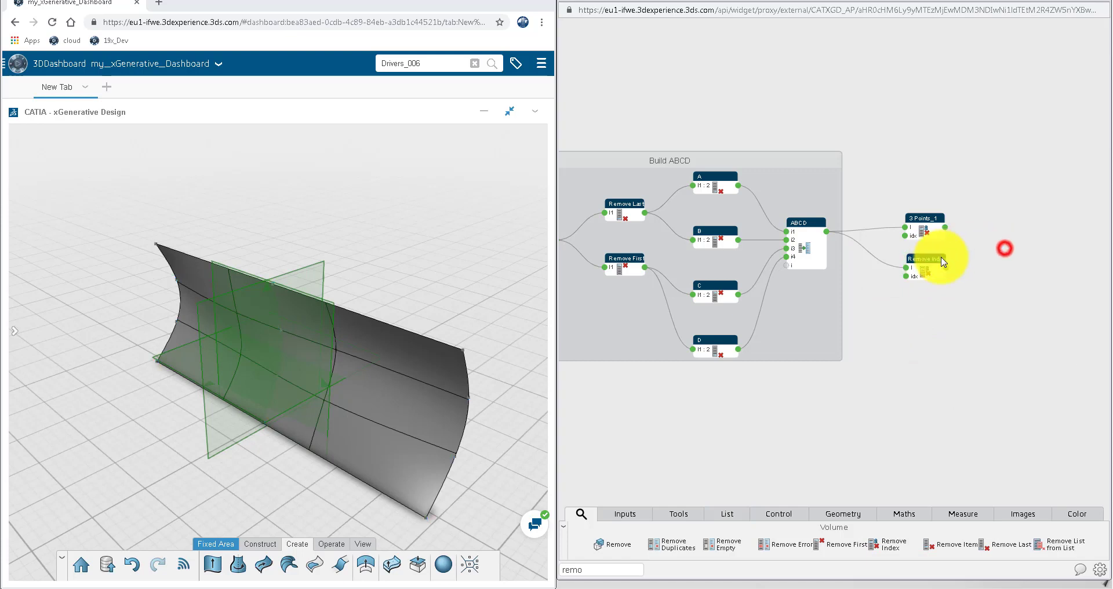
pyautogui.click(930, 261)
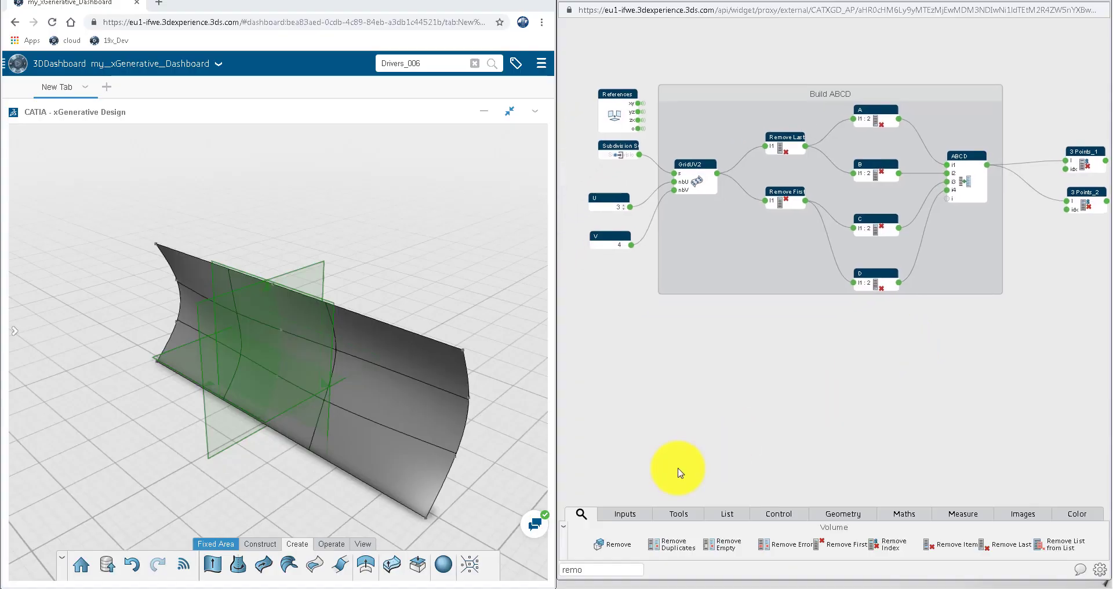
# Add four Integer parameters and move them together into the free area below the Build ABCD group
pyautogui.click(638, 508)
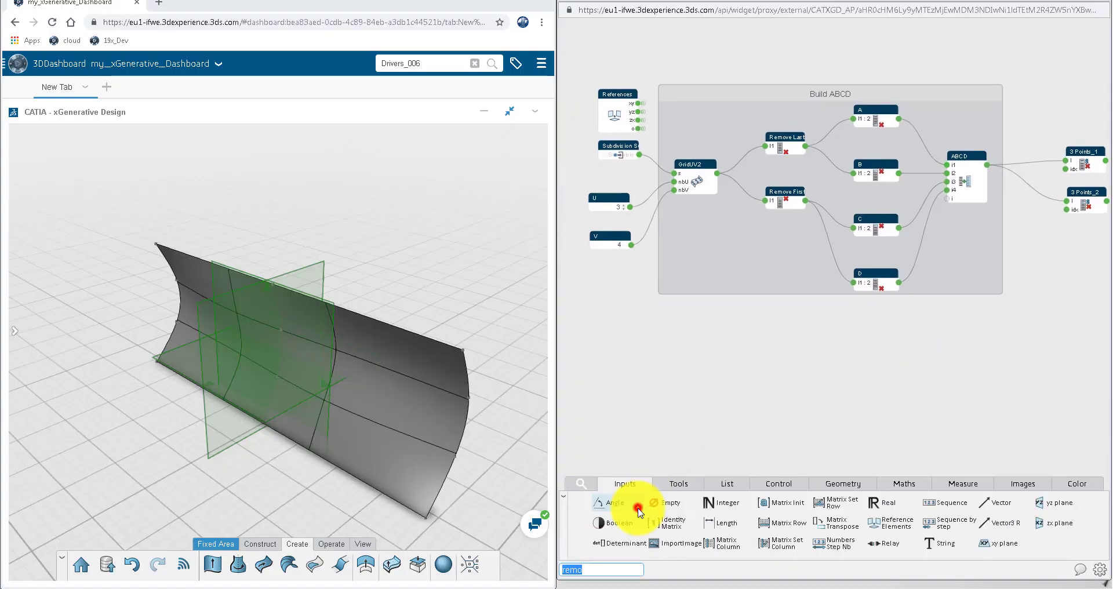
pyautogui.click(722, 505)
pyautogui.click(722, 505)
pyautogui.click(723, 505)
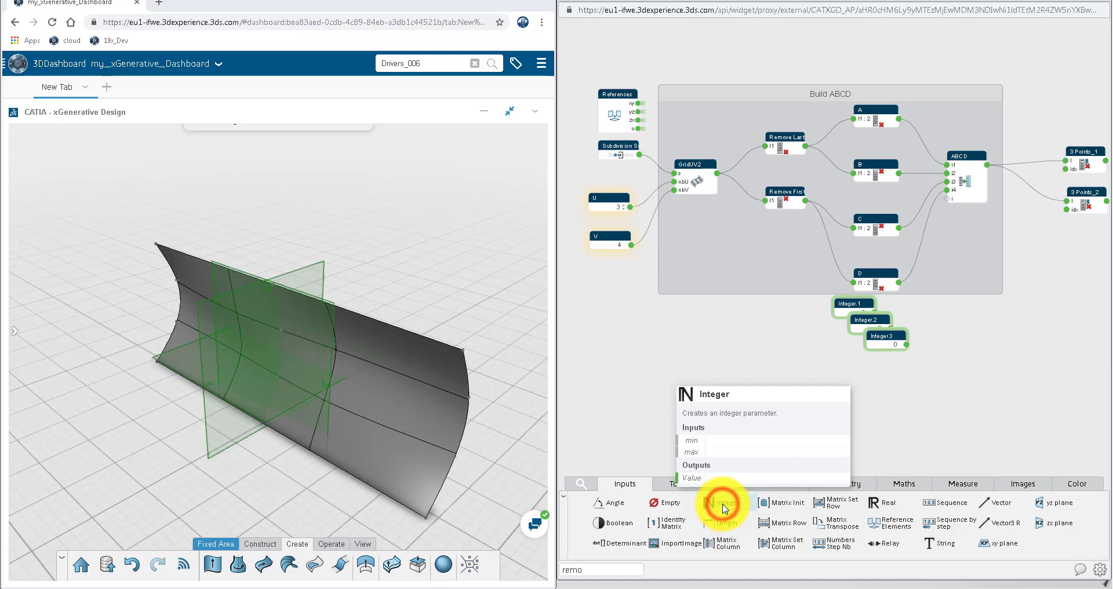
pyautogui.click(722, 505)
pyautogui.moveTo(979, 413); pyautogui.dragTo(824, 301)
pyautogui.moveTo(851, 305); pyautogui.dragTo(667, 350)
pyautogui.click(791, 347)
# Set the four integers, from first to last, to 4, 2, 1 and 3
pyautogui.doubleClick(672, 349)
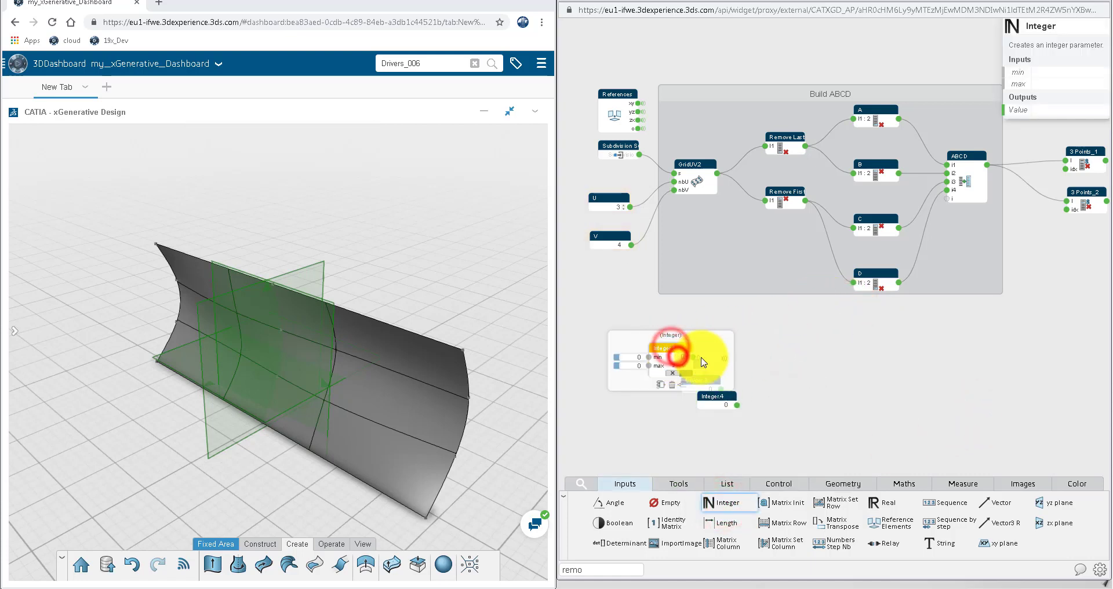
pyautogui.click(719, 438)
pyautogui.click(689, 372)
pyautogui.write('2')
pyautogui.click(704, 388)
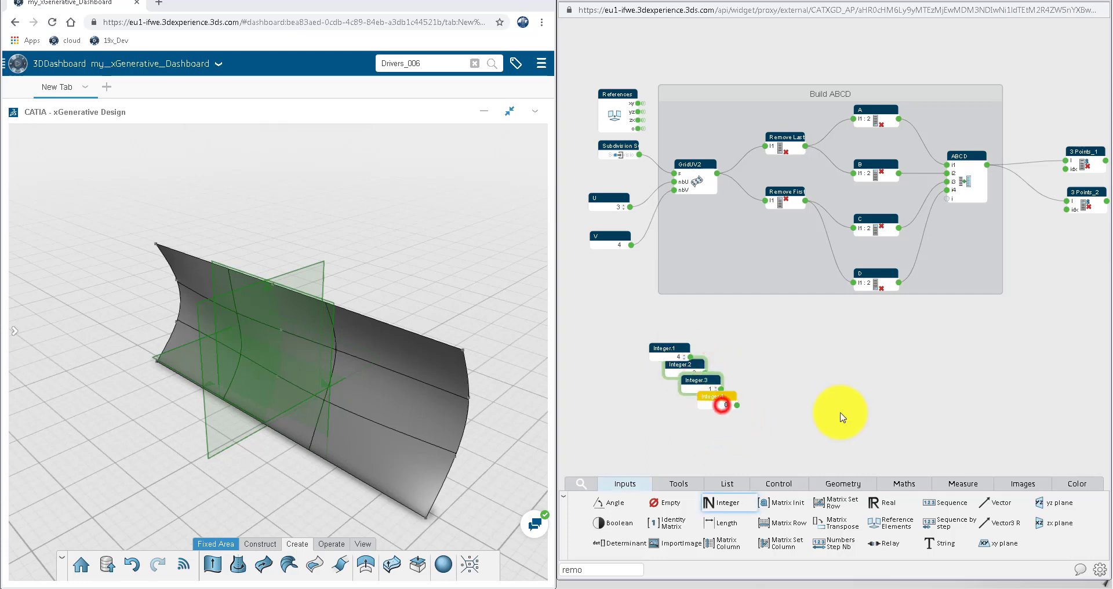
pyautogui.write('3')
pyautogui.click(840, 413)
# Rearrange the four integer nodes into a vertical column
pyautogui.moveTo(732, 396); pyautogui.dragTo(694, 421)
pyautogui.moveTo(713, 378); pyautogui.dragTo(693, 388)
pyautogui.moveTo(696, 367); pyautogui.dragTo(693, 368)
pyautogui.click(758, 398)
# Add two Build List nodes and place them one above the other beside the integer column
pyautogui.click(610, 565)
pyautogui.write('buil')
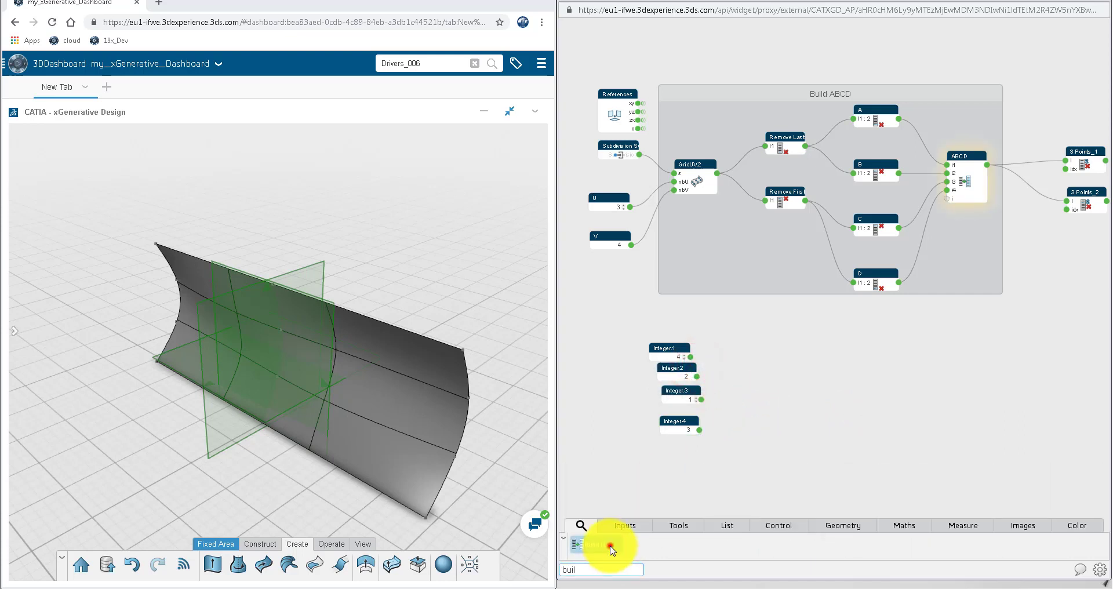
pyautogui.click(611, 546)
pyautogui.click(593, 545)
pyautogui.moveTo(872, 320); pyautogui.dragTo(765, 400)
pyautogui.moveTo(853, 304); pyautogui.dragTo(766, 345)
# Connect integers 4 and 2 to the upper Build List and 1 and 3 to the lower one, then examine both outputs
pyautogui.moveTo(691, 356); pyautogui.dragTo(747, 362)
pyautogui.moveTo(702, 400); pyautogui.dragTo(743, 416)
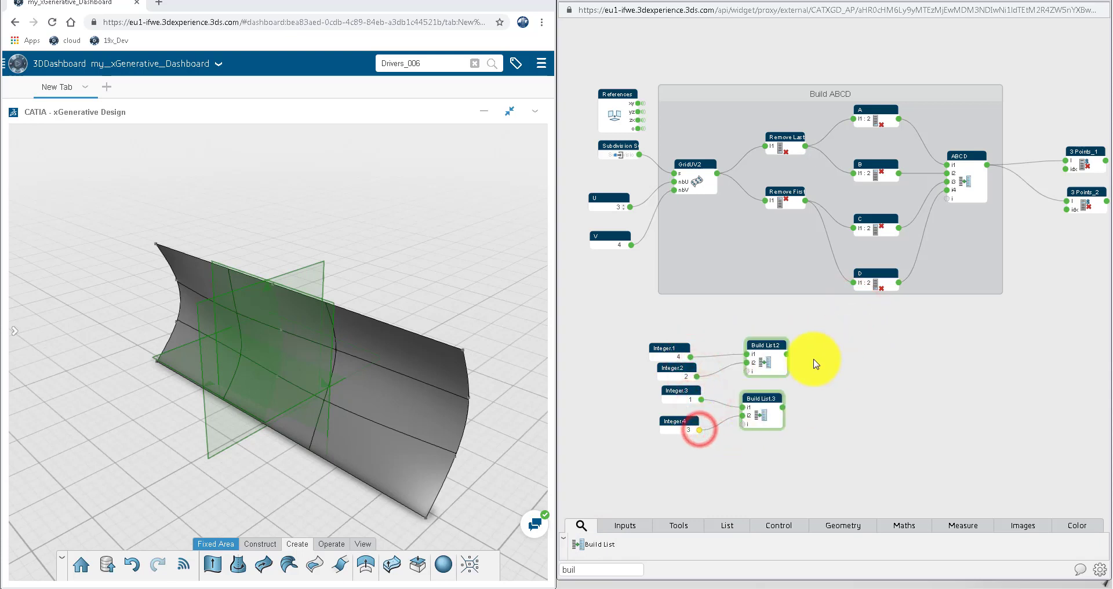
pyautogui.click(787, 353)
pyautogui.click(815, 335)
pyautogui.click(783, 408)
pyautogui.click(820, 377)
# Add a Select node beside the lists and connect the upper Build List to val1 and the lower one to val2
pyautogui.doubleClick(603, 570)
pyautogui.write('sele')
pyautogui.click(602, 545)
pyautogui.moveTo(853, 302); pyautogui.dragTo(864, 363)
pyautogui.moveTo(783, 408); pyautogui.dragTo(810, 406)
pyautogui.moveTo(866, 377); pyautogui.dragTo(864, 372)
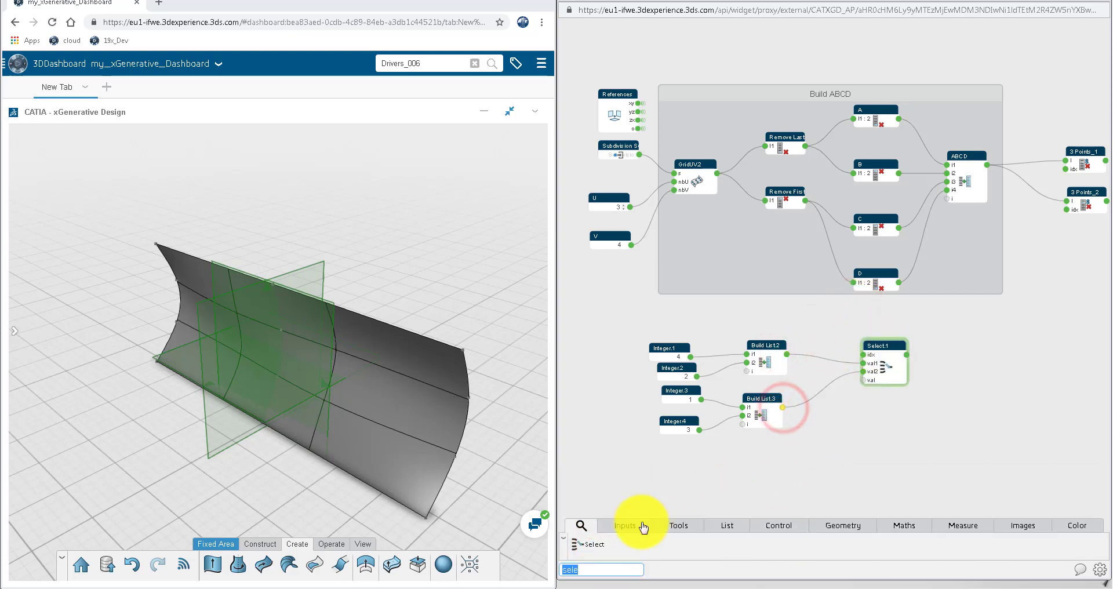
# Add an Integer slider from 1 to 2 with a name starting Direction_Of, and connect it to the Select node's idx input
pyautogui.click(641, 524)
pyautogui.click(720, 502)
pyautogui.click(856, 305)
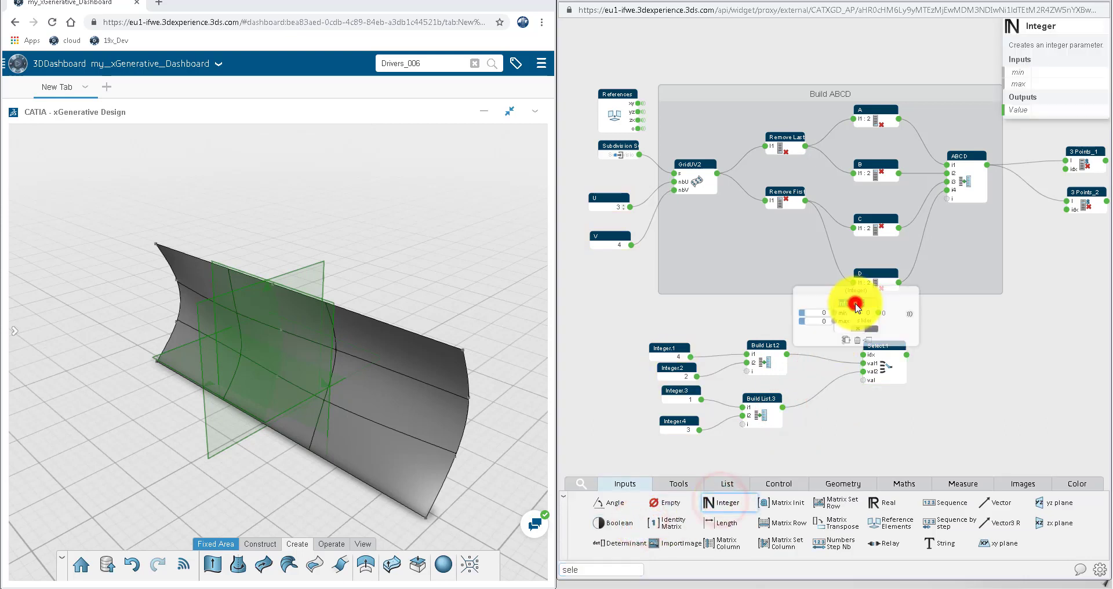
pyautogui.click(912, 315)
pyautogui.moveTo(821, 311); pyautogui.dragTo(838, 313)
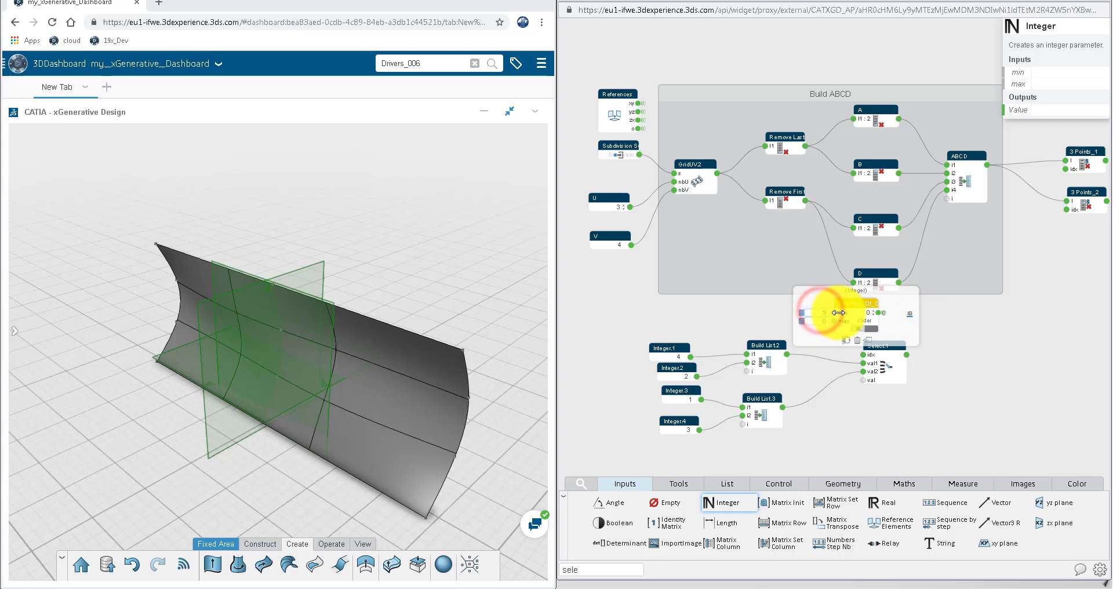
pyautogui.click(972, 340)
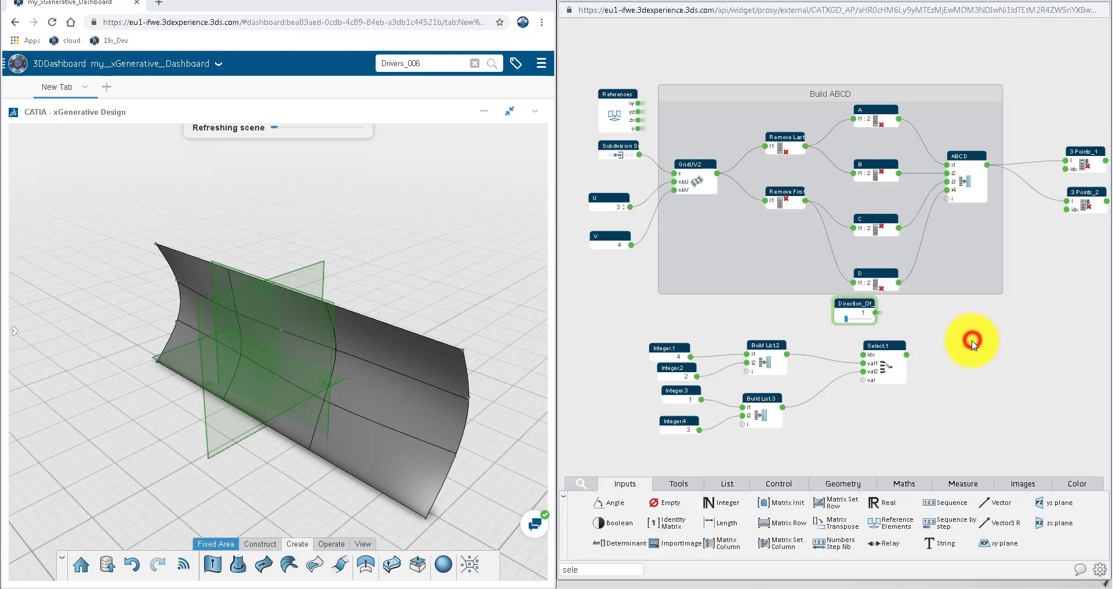
pyautogui.moveTo(859, 304); pyautogui.dragTo(787, 334)
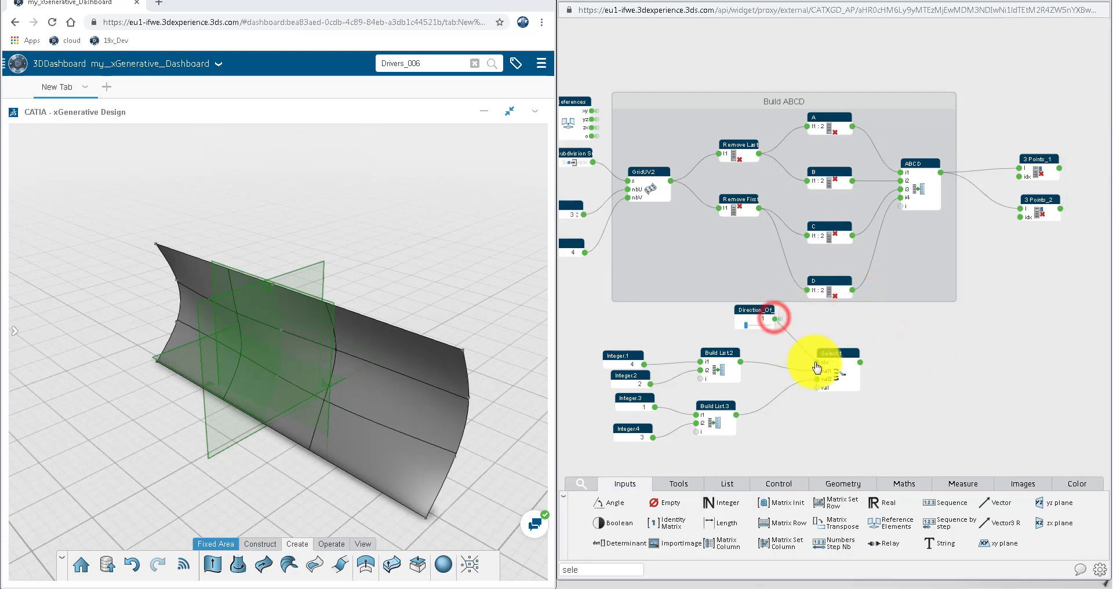
pyautogui.moveTo(818, 368); pyautogui.dragTo(812, 363)
# Lay out the integer, Build List and Select nodes automatically with the layering arrangement
pyautogui.moveTo(890, 437); pyautogui.dragTo(605, 347)
pyautogui.click(641, 360)
pyautogui.click(641, 392)
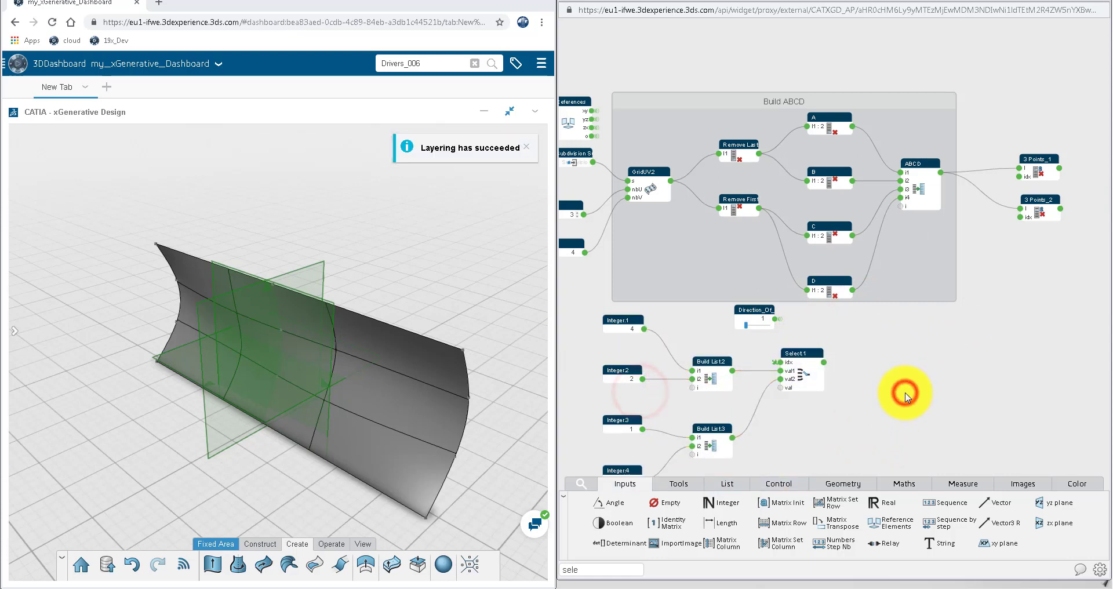
# Set the direction slider to 2 and examine the Select node's output list
pyautogui.moveTo(906, 393); pyautogui.dragTo(892, 335, button='middle')
pyautogui.click(810, 307)
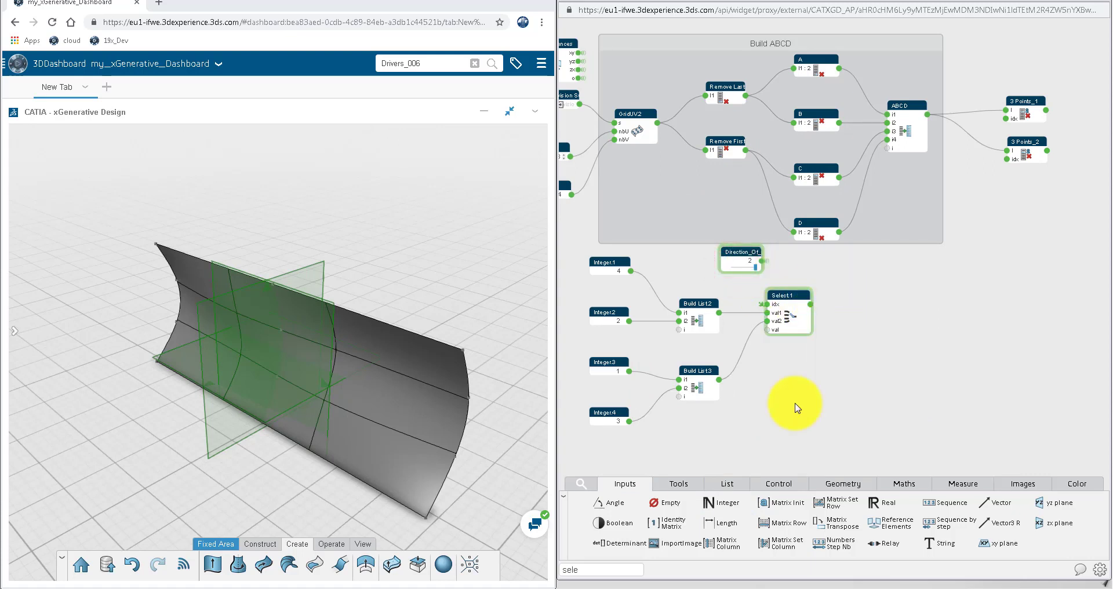
# Add two Get Item nodes beside the Select node, one above the other, and set the lower one's idx to 2
pyautogui.doubleClick(638, 569)
pyautogui.write('get')
pyautogui.moveTo(699, 548); pyautogui.dragTo(863, 313)
pyautogui.moveTo(860, 310)
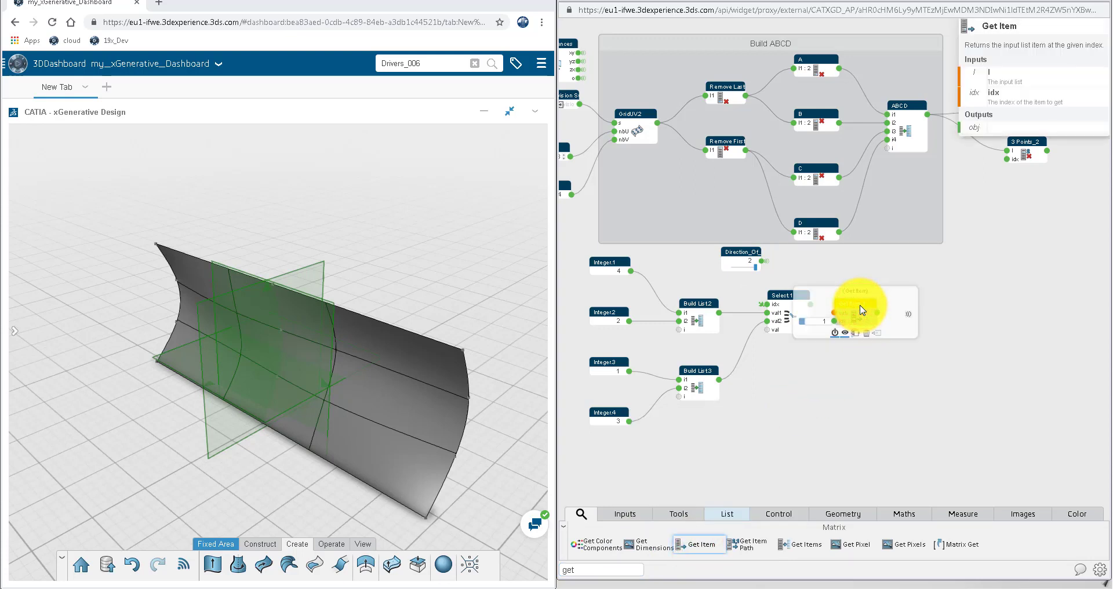
pyautogui.moveTo(866, 311); pyautogui.dragTo(862, 350)
pyautogui.click(834, 367)
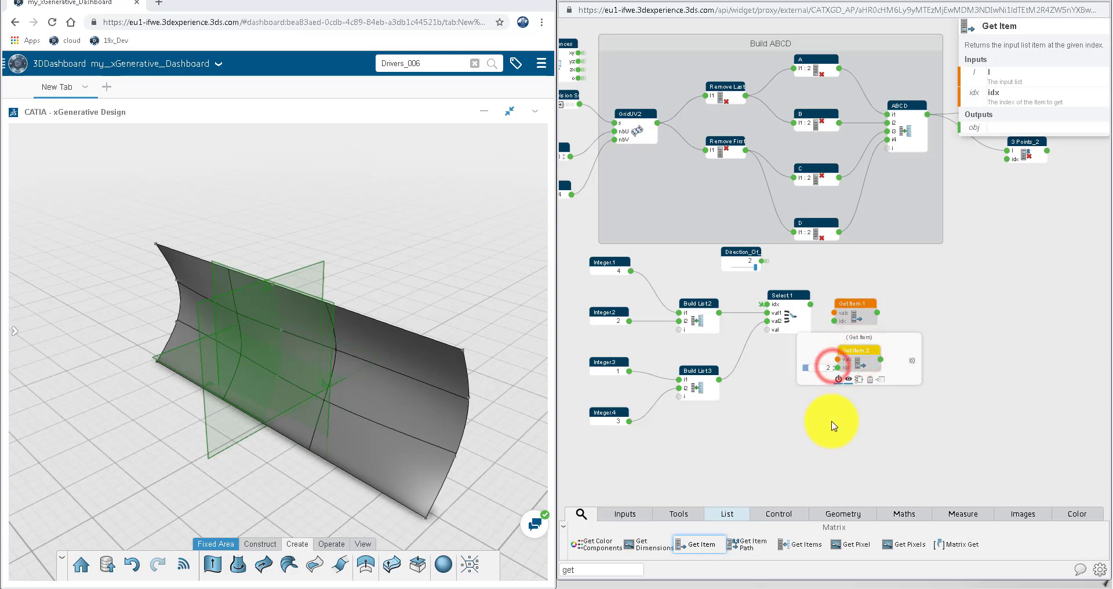
# Connect the Select output to the list inputs of both Get Item nodes and examine their output values
pyautogui.moveTo(835, 312); pyautogui.dragTo(810, 305)
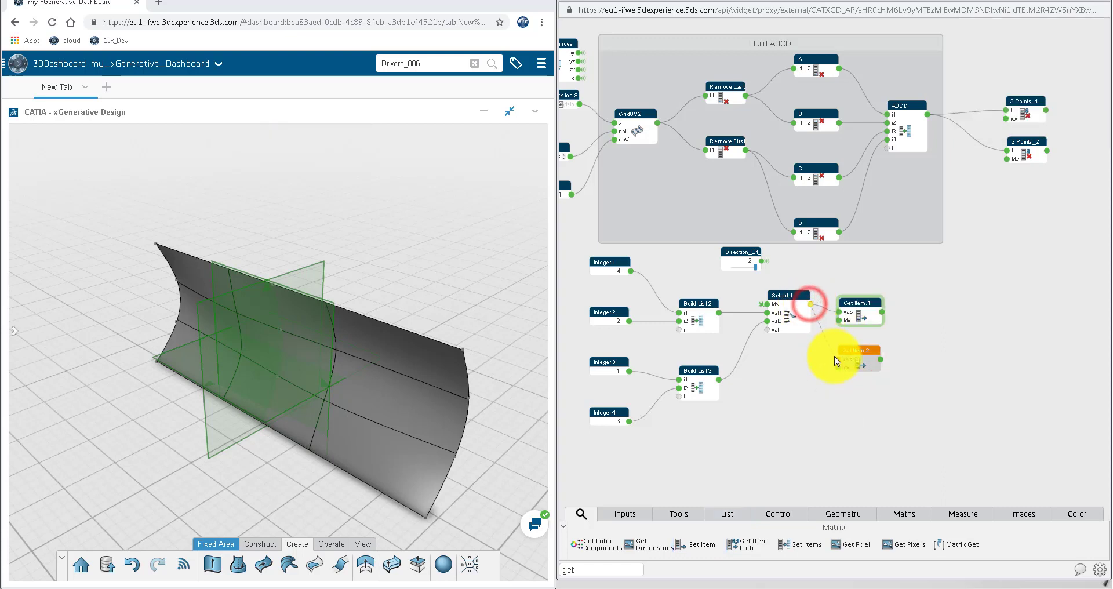
pyautogui.moveTo(838, 364); pyautogui.dragTo(838, 365)
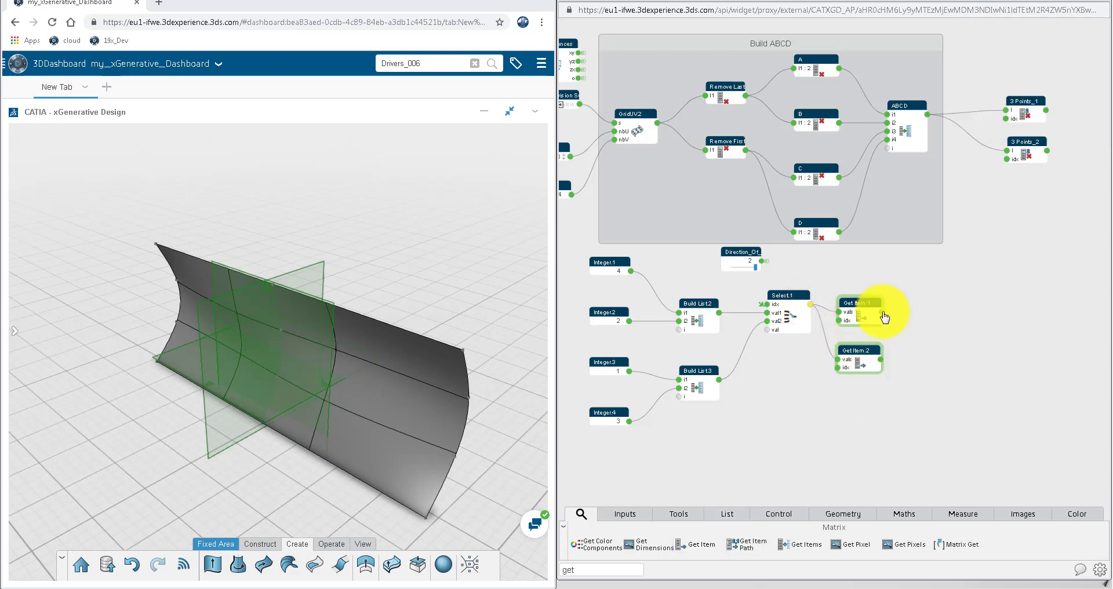
pyautogui.click(907, 272)
pyautogui.click(880, 360)
pyautogui.click(914, 323)
# Set the direction slider to 1 and examine the output values of both Get Item nodes again
pyautogui.moveTo(756, 268); pyautogui.dragTo(733, 268)
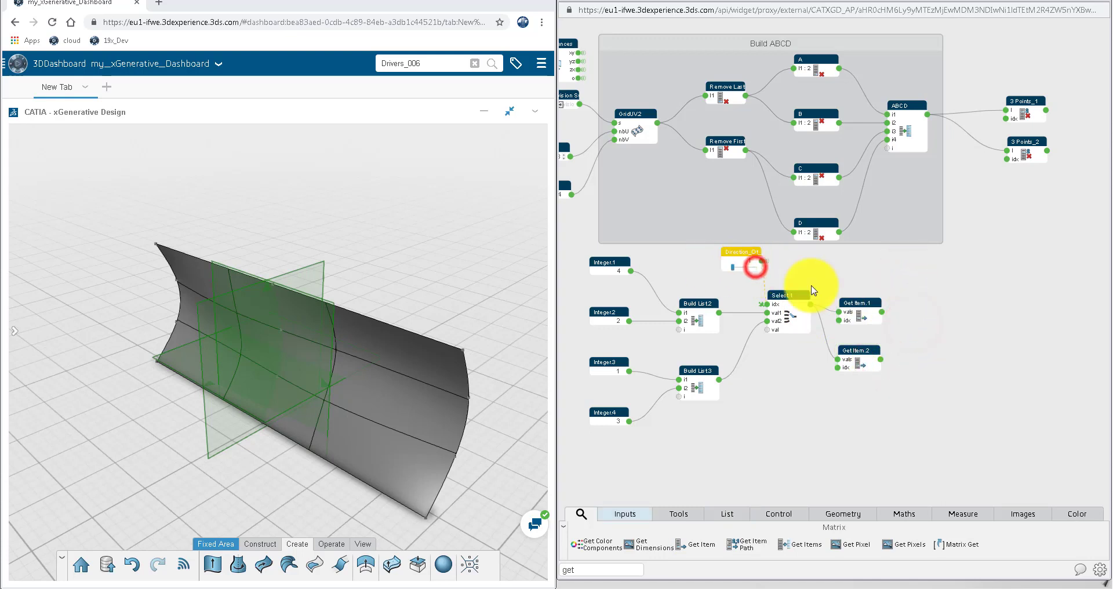
pyautogui.click(880, 313)
pyautogui.click(914, 286)
pyautogui.click(883, 363)
pyautogui.click(919, 314)
# Connect the first Get Item to the idx input of 3 Points_1 and the second to that of 3 Points_2
pyautogui.moveTo(882, 312); pyautogui.dragTo(1007, 126)
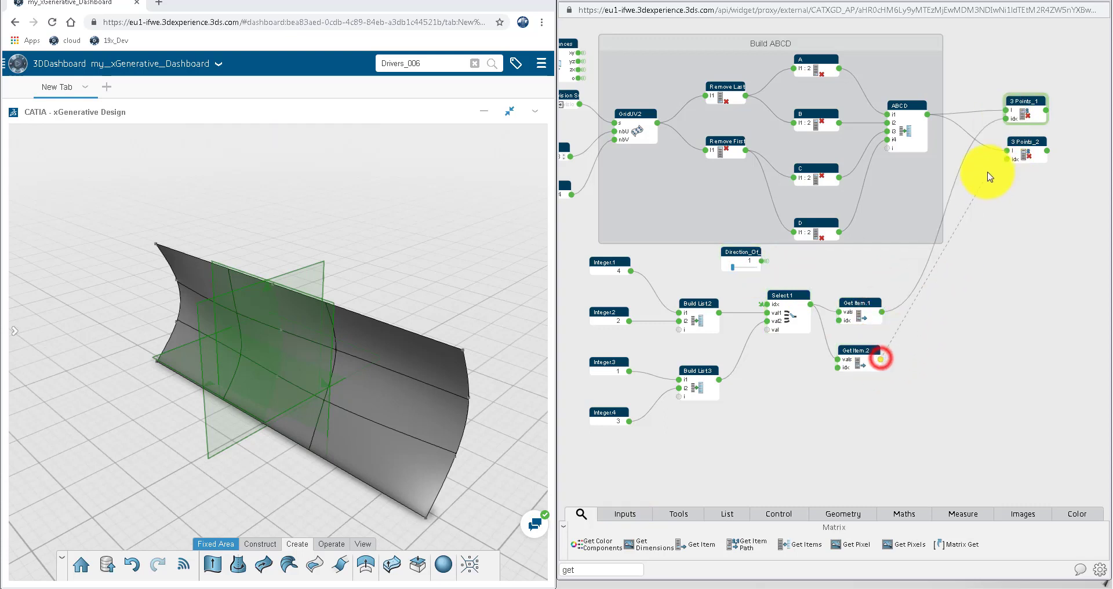
# Add a Mix node, set the Dimension of its two list inputs to 2, and feed them from 3 Points_1 and 3 Points_2
pyautogui.moveTo(1053, 185); pyautogui.dragTo(839, 284, button='middle')
pyautogui.click(592, 571)
pyautogui.write('mix')
pyautogui.click(596, 551)
pyautogui.click(872, 228)
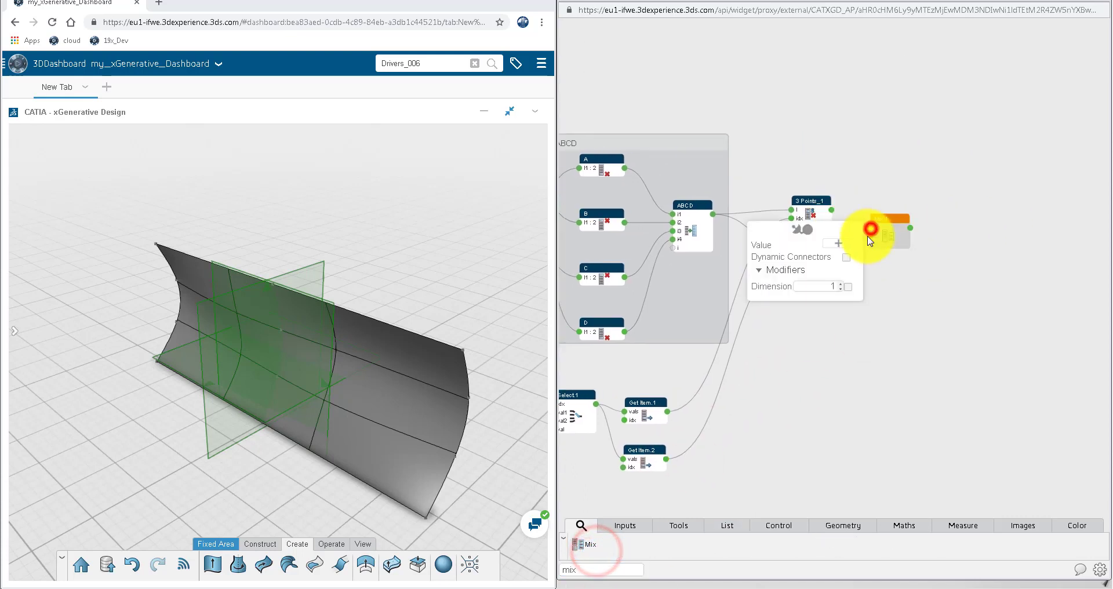
pyautogui.click(840, 284)
pyautogui.click(911, 276)
pyautogui.click(870, 234)
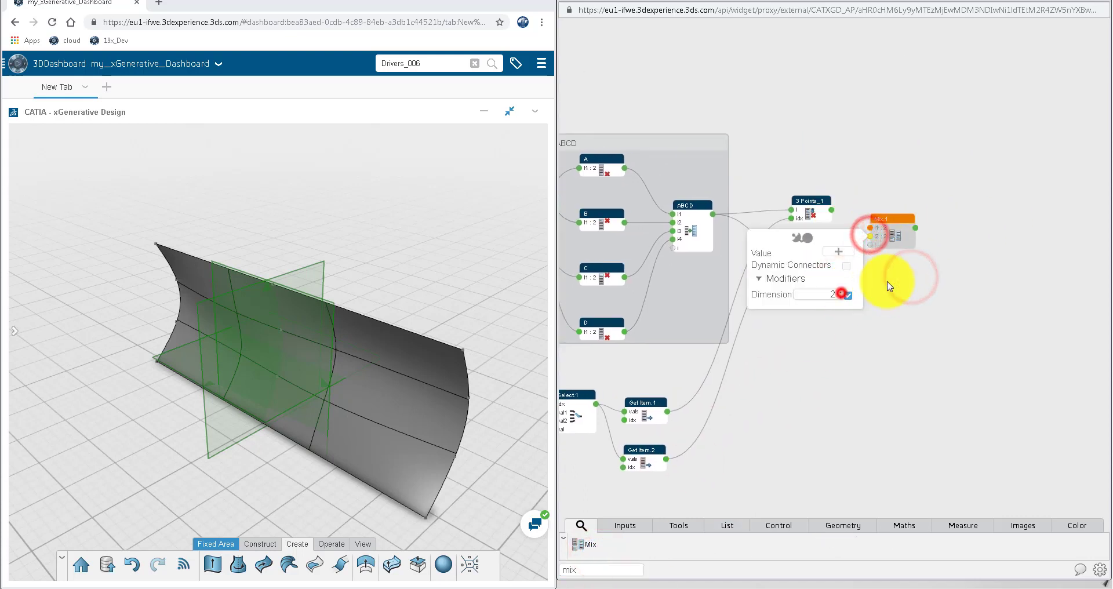
pyautogui.click(888, 282)
pyautogui.moveTo(831, 209); pyautogui.dragTo(896, 266)
# Add a closed Polyline node after the Mix node and connect the Mix output to its lpts input
pyautogui.write('poly')
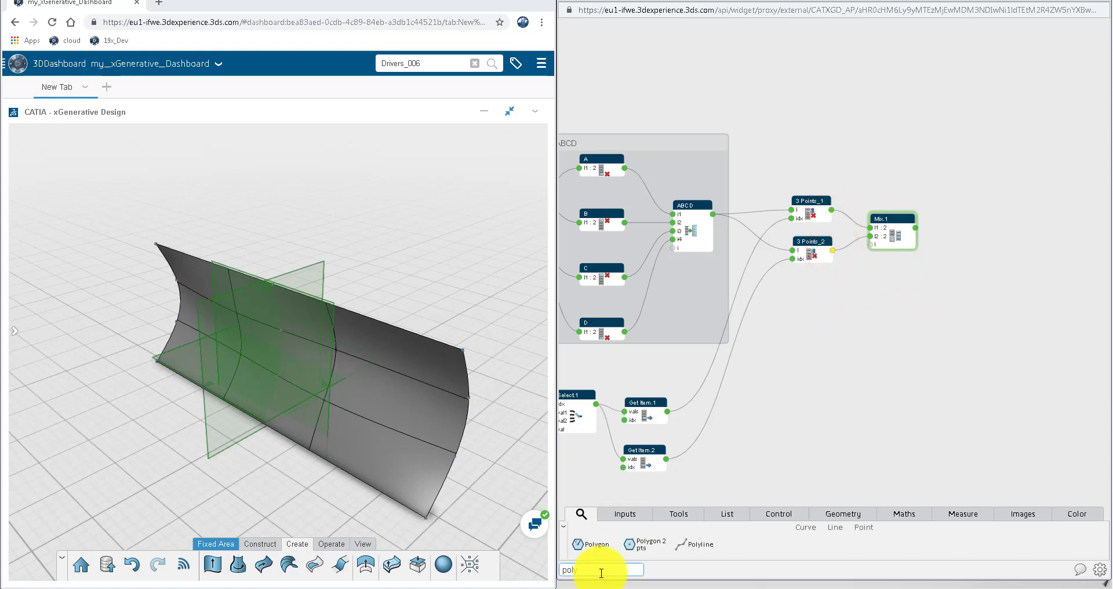
pyautogui.moveTo(701, 544); pyautogui.dragTo(862, 310)
pyautogui.click(972, 228)
pyautogui.click(935, 239)
pyautogui.click(941, 187)
pyautogui.moveTo(915, 228); pyautogui.dragTo(946, 234)
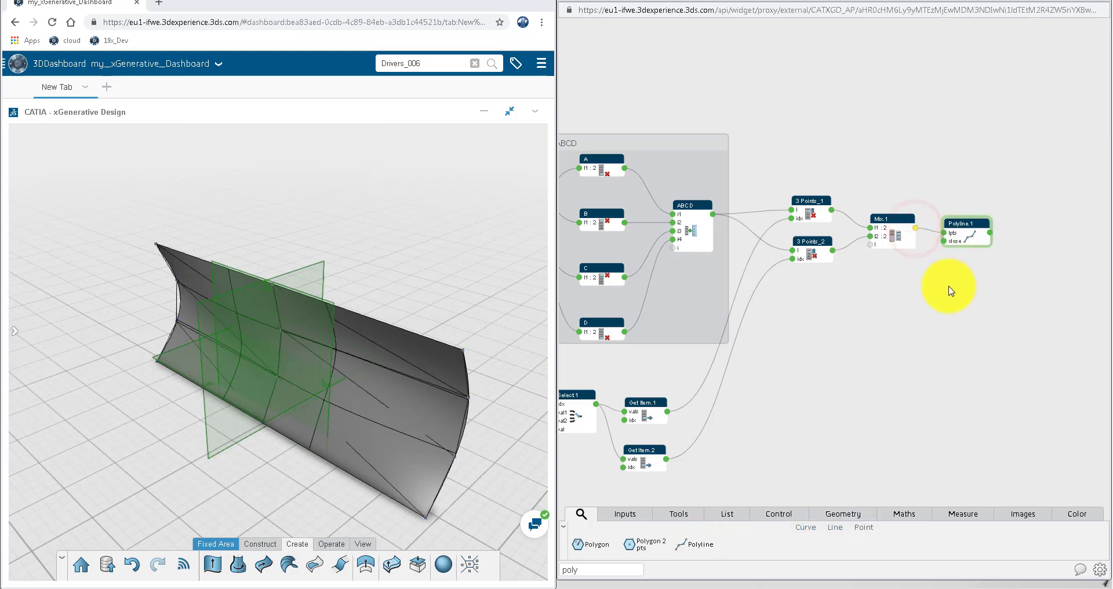
# Hide Subdivision Surface.1 of the PartBody in the 3D view
pyautogui.click(357, 246)
pyautogui.moveTo(14, 330)
pyautogui.click(133, 247)
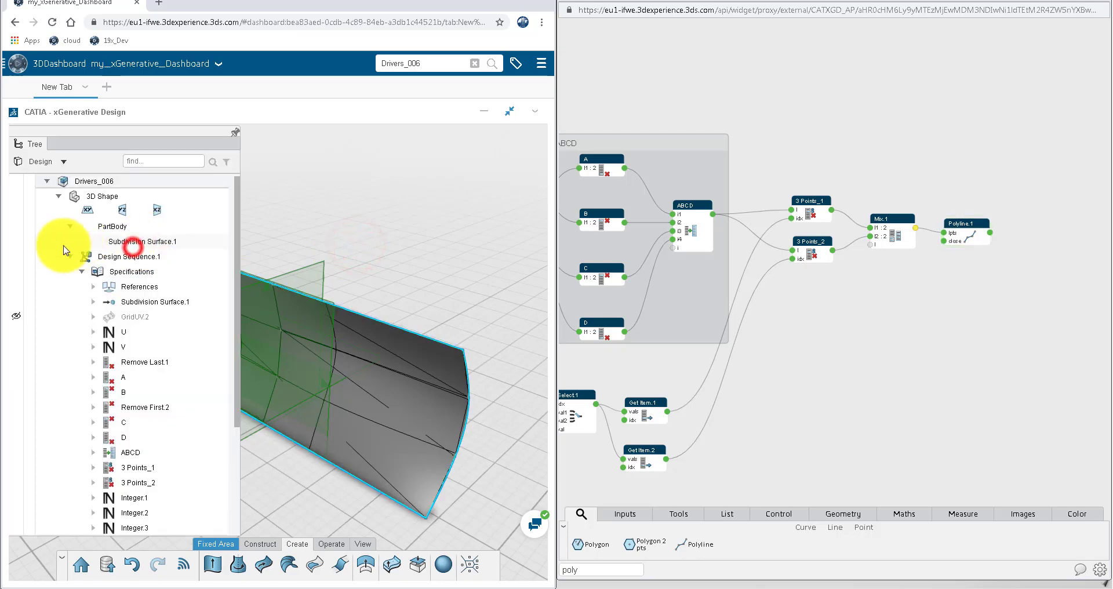
pyautogui.click(16, 242)
pyautogui.click(216, 131)
pyautogui.click(235, 133)
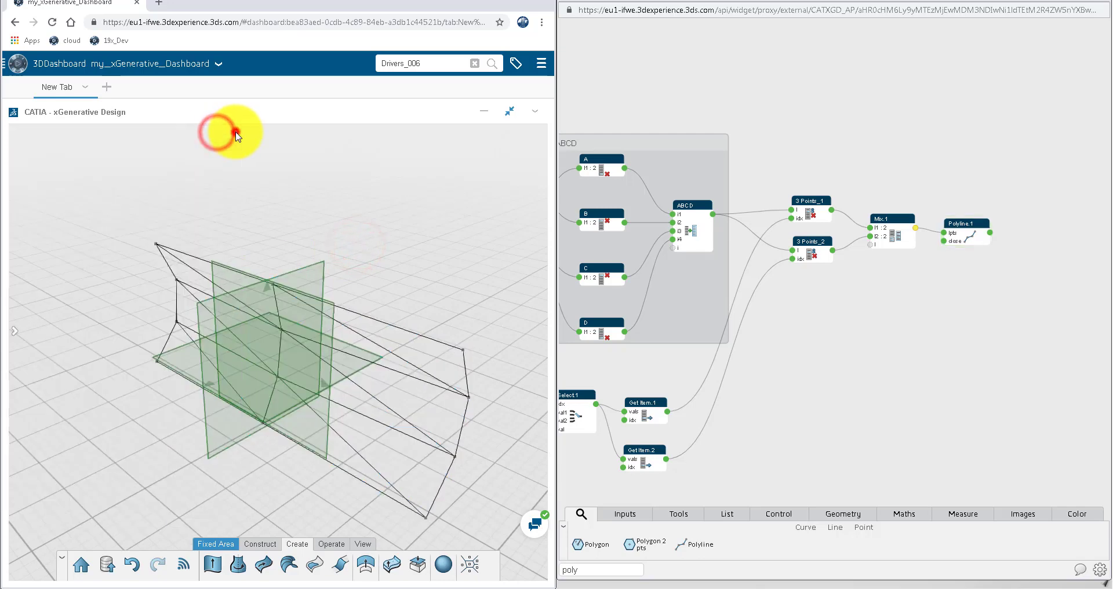
# Use the direction slider to examine how the diagonals of the triangular polylines change
pyautogui.moveTo(644, 394); pyautogui.dragTo(703, 372, button='middle')
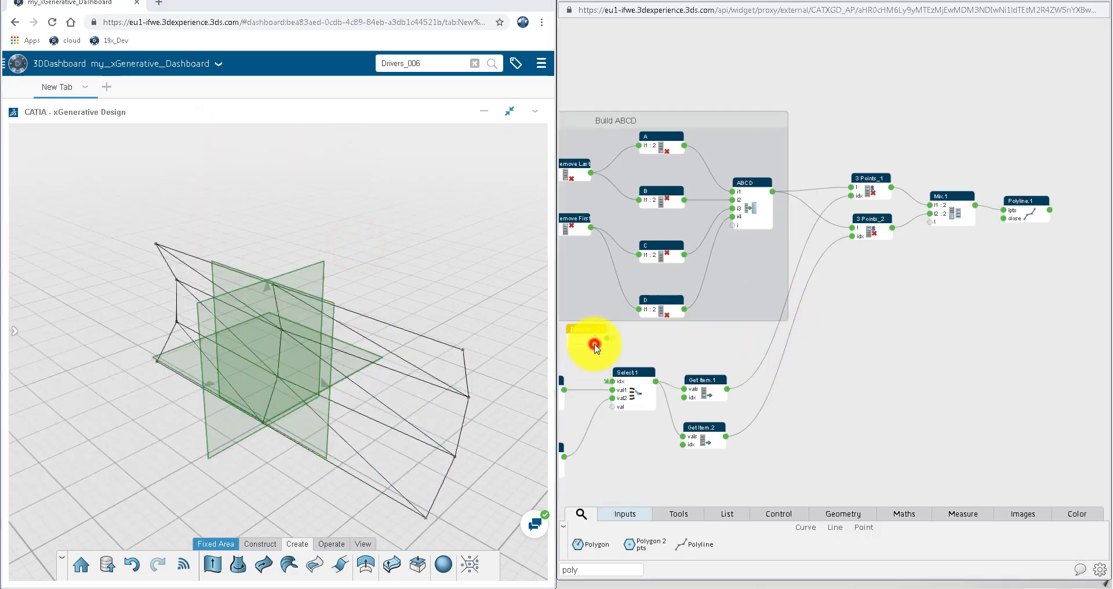
pyautogui.click(595, 346)
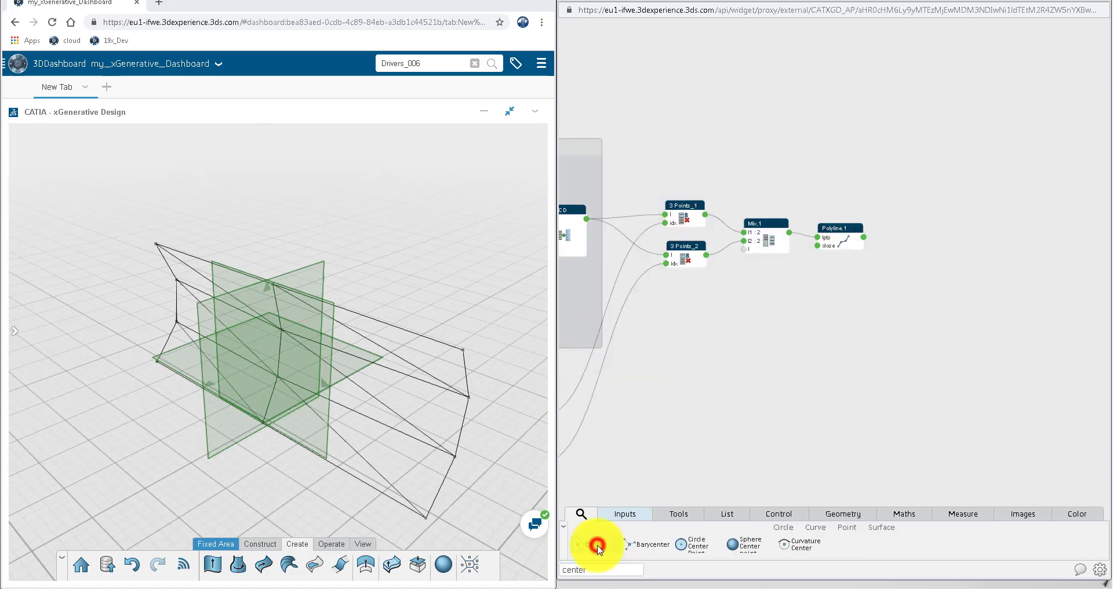
# Add a Center node and a Fill node below the Polyline node and feed both from the Polyline output
pyautogui.click(598, 548)
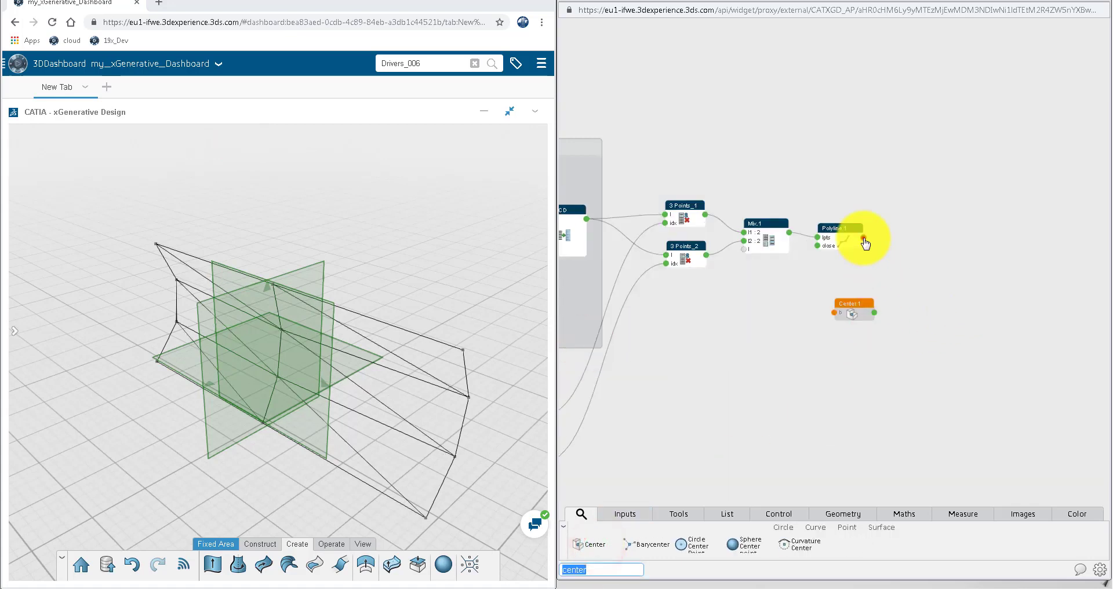
pyautogui.moveTo(863, 237); pyautogui.dragTo(835, 313)
pyautogui.write('fill')
pyautogui.click(586, 544)
pyautogui.moveTo(864, 239); pyautogui.dragTo(850, 350)
# Add a Line Normal node, connecting the Fill output to its surface input and the Center output to its point input
pyautogui.click(588, 570)
pyautogui.write('liline')
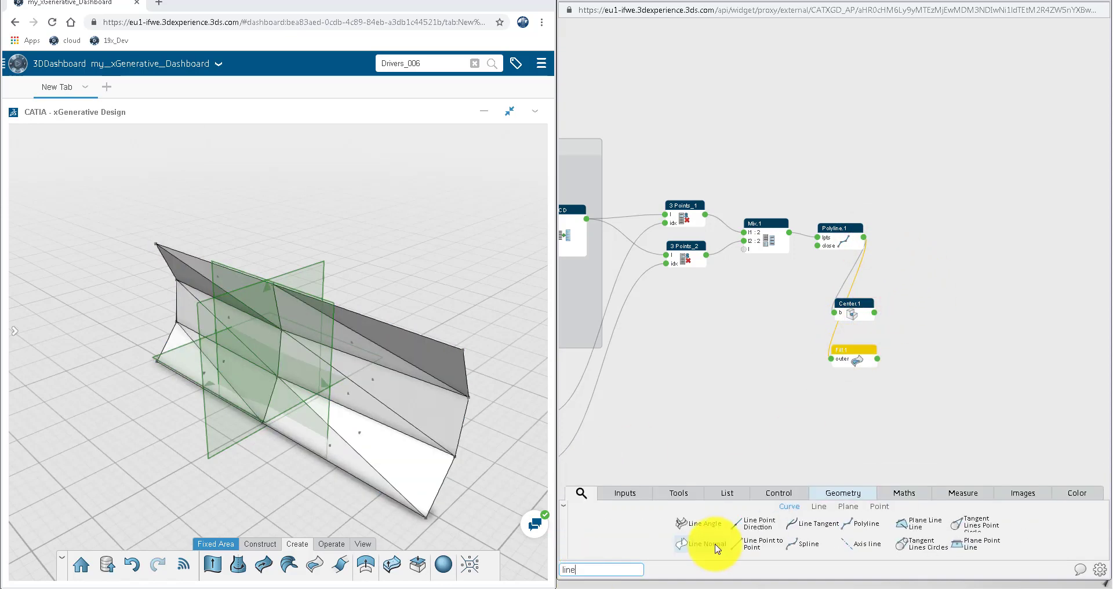
pyautogui.moveTo(712, 543); pyautogui.dragTo(937, 327)
pyautogui.moveTo(878, 359); pyautogui.dragTo(917, 345)
# Create an input parameter for the Line Normal node's ori input and name it Axis_Orientation
pyautogui.click(941, 332)
pyautogui.click(896, 369)
pyautogui.click(880, 369)
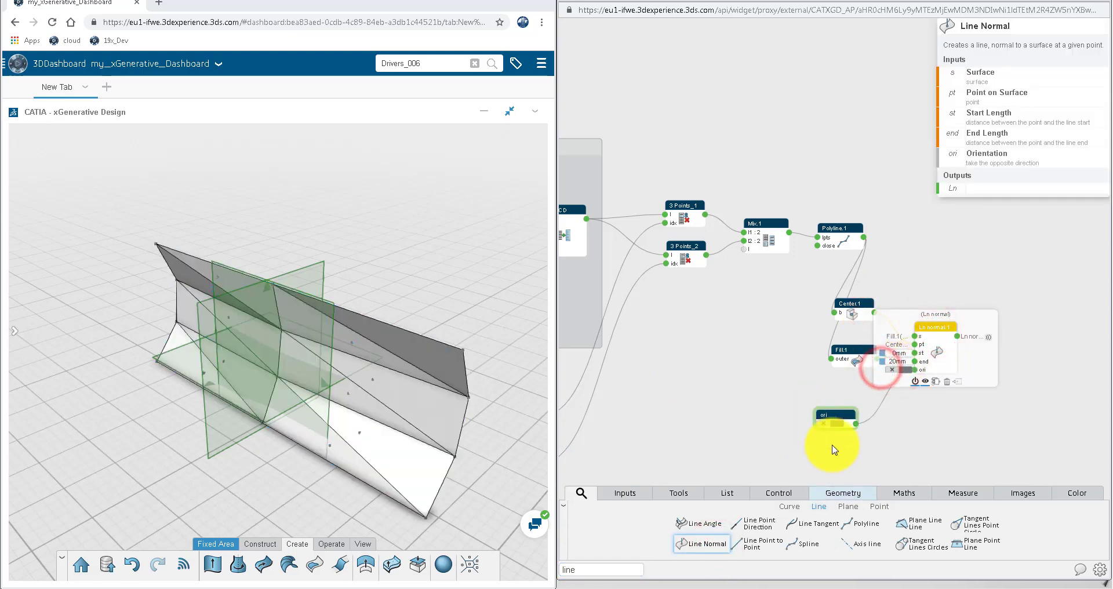
pyautogui.click(831, 415)
pyautogui.write('Axis_Orientat')
pyautogui.click(927, 424)
# Add a Geometry to axis system node, connecting Center to its org input and the normal line to its ax3 input
pyautogui.write('geo')
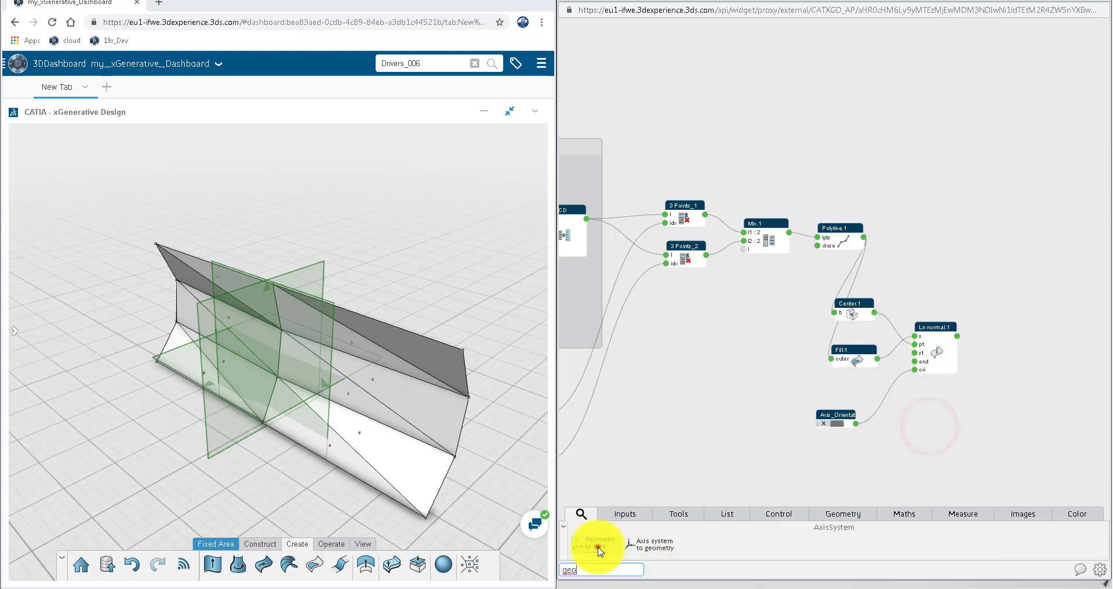
pyautogui.click(599, 547)
pyautogui.moveTo(870, 324); pyautogui.dragTo(1015, 330)
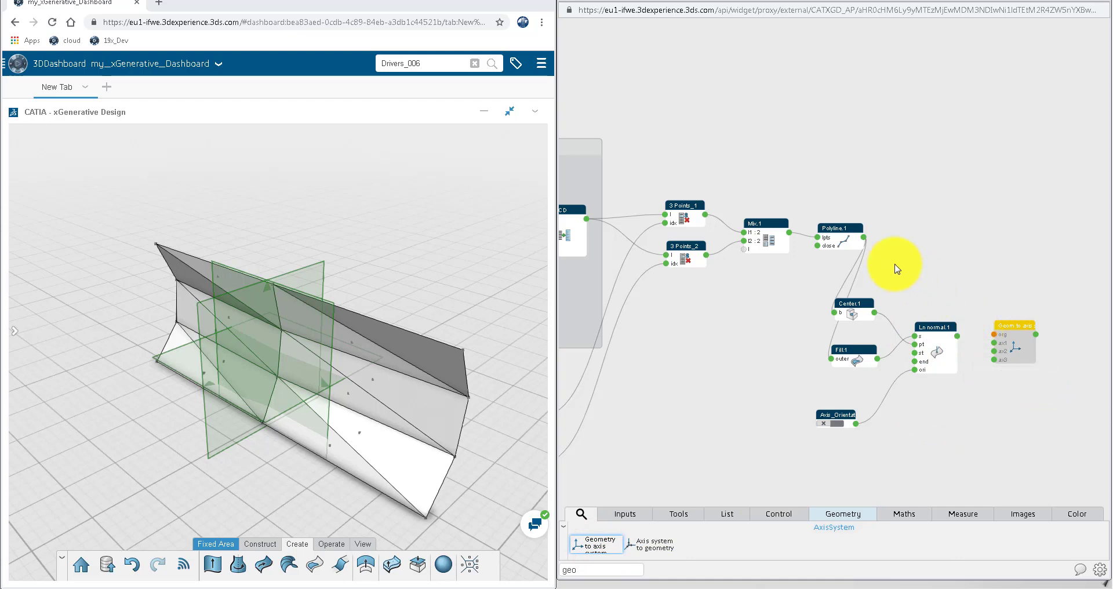
pyautogui.moveTo(875, 312); pyautogui.dragTo(994, 359)
# Arrange the Center, Fill, Axis_Orientation, Line Normal and axis system nodes in tidy columns after the Polyline node
pyautogui.moveTo(1074, 279); pyautogui.dragTo(781, 445)
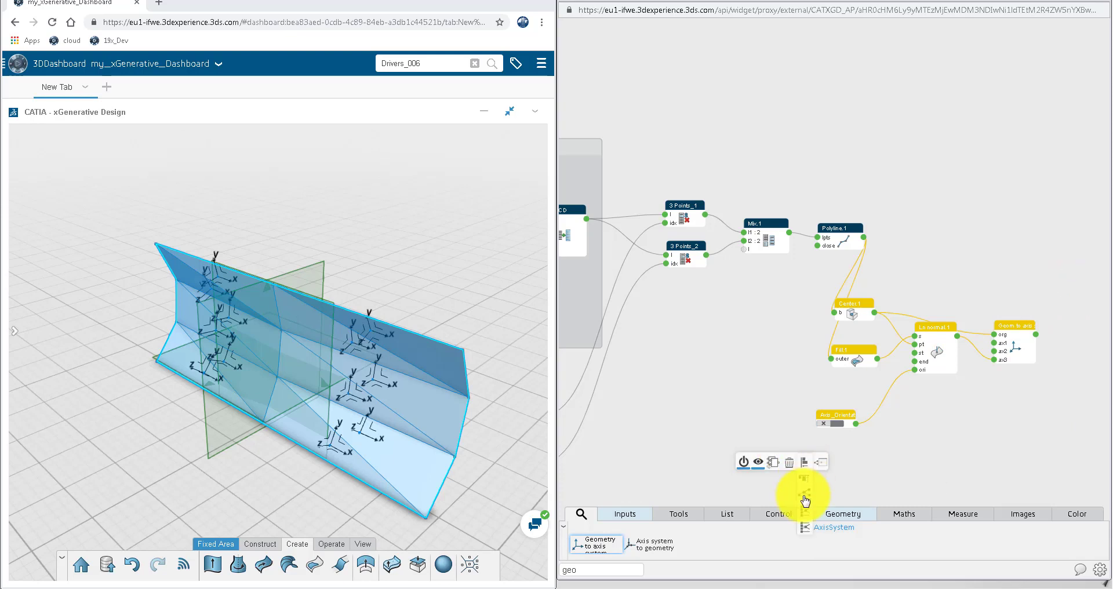
pyautogui.click(805, 499)
pyautogui.click(876, 452)
pyautogui.moveTo(1042, 422); pyautogui.dragTo(876, 439, button='middle')
pyautogui.moveTo(917, 450); pyautogui.dragTo(671, 315)
pyautogui.moveTo(672, 367); pyautogui.dragTo(771, 362)
pyautogui.click(974, 416)
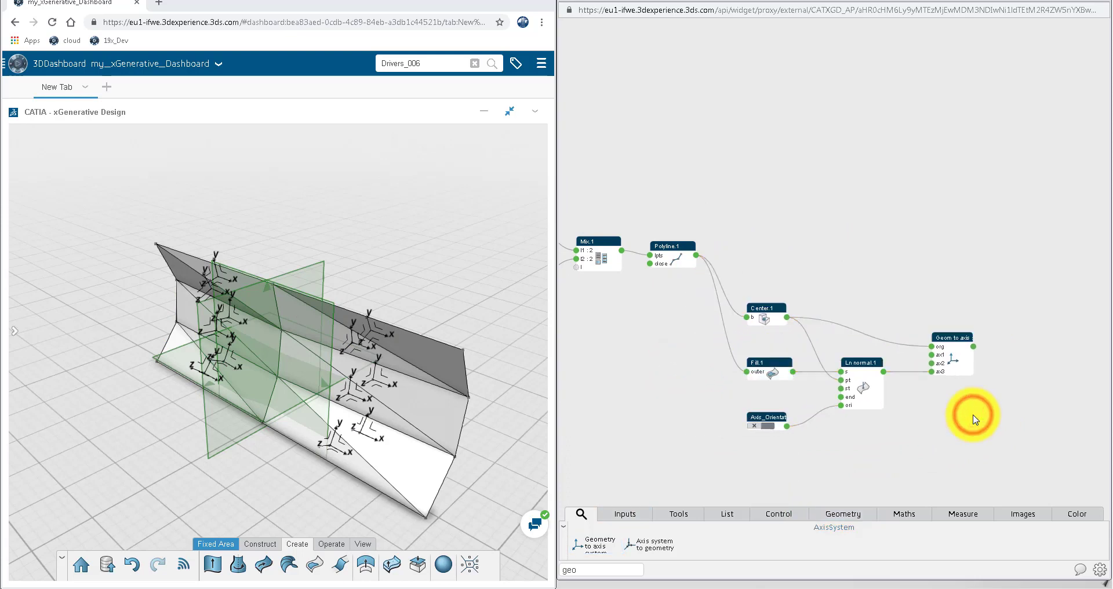
# Add a Sub Elements node above the Center node, set its dimension to vertices and feed it from the Polyline output
pyautogui.doubleClick(589, 570)
pyautogui.moveTo(596, 545); pyautogui.dragTo(756, 117)
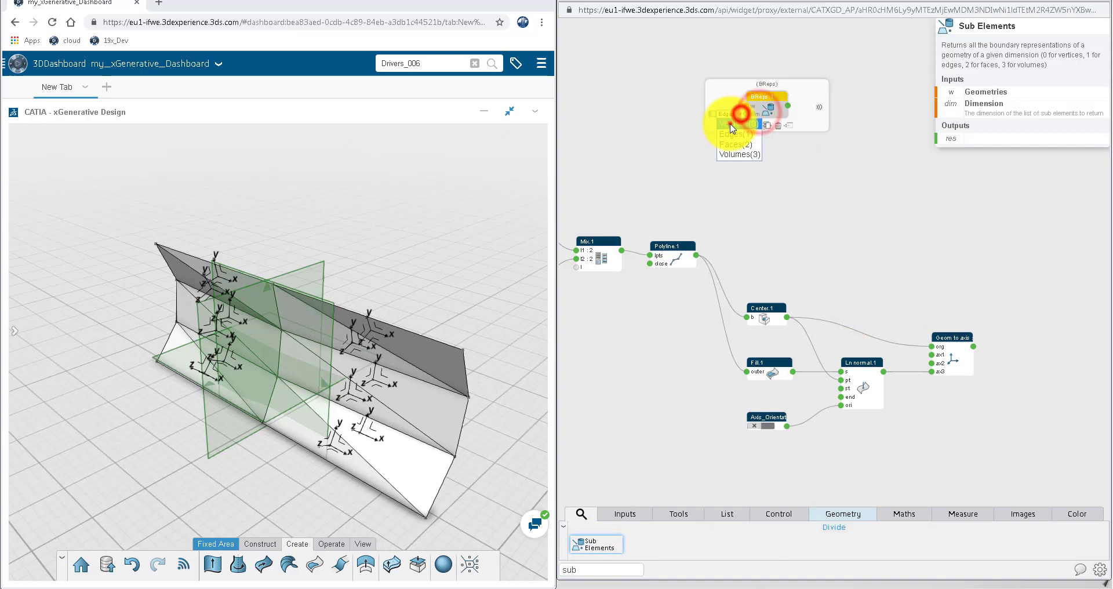
pyautogui.click(744, 218)
pyautogui.moveTo(696, 256); pyautogui.dragTo(746, 106)
# Add a Get Items node beside the Sub Elements node and connect the Sub Elements output to its vals input
pyautogui.doubleClick(597, 569)
pyautogui.write('get')
pyautogui.moveTo(790, 544); pyautogui.dragTo(817, 106)
pyautogui.click(836, 96)
# Add two more Get Items nodes with start indexes 2 and 3, both fed from the Sub Elements output
pyautogui.click(795, 545)
pyautogui.click(798, 545)
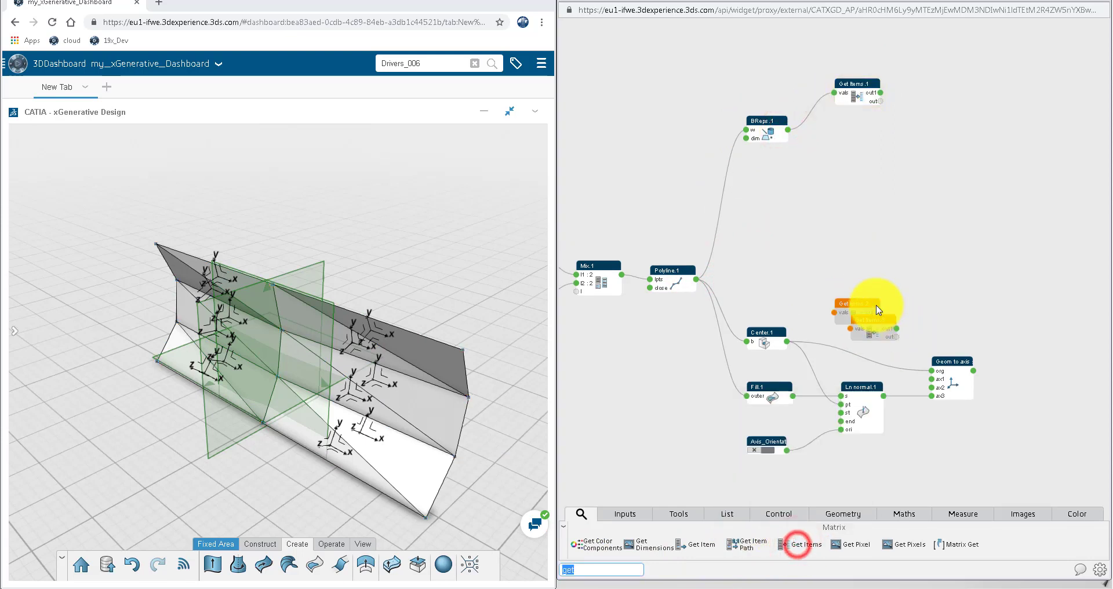
pyautogui.moveTo(872, 304); pyautogui.dragTo(876, 149)
pyautogui.click(850, 145)
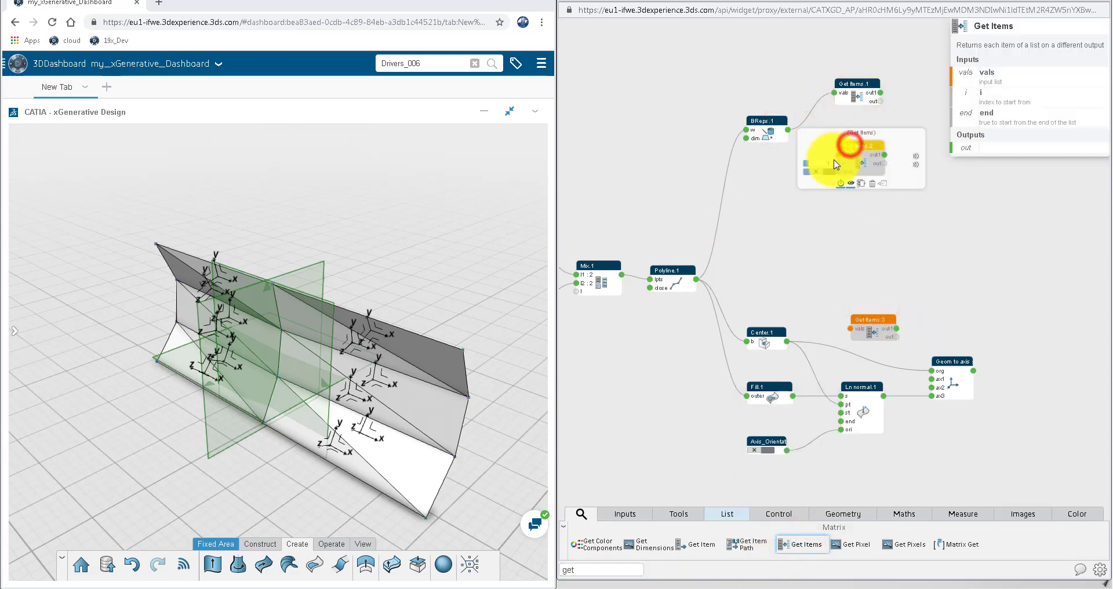
pyautogui.click(870, 204)
pyautogui.moveTo(873, 319); pyautogui.dragTo(862, 207)
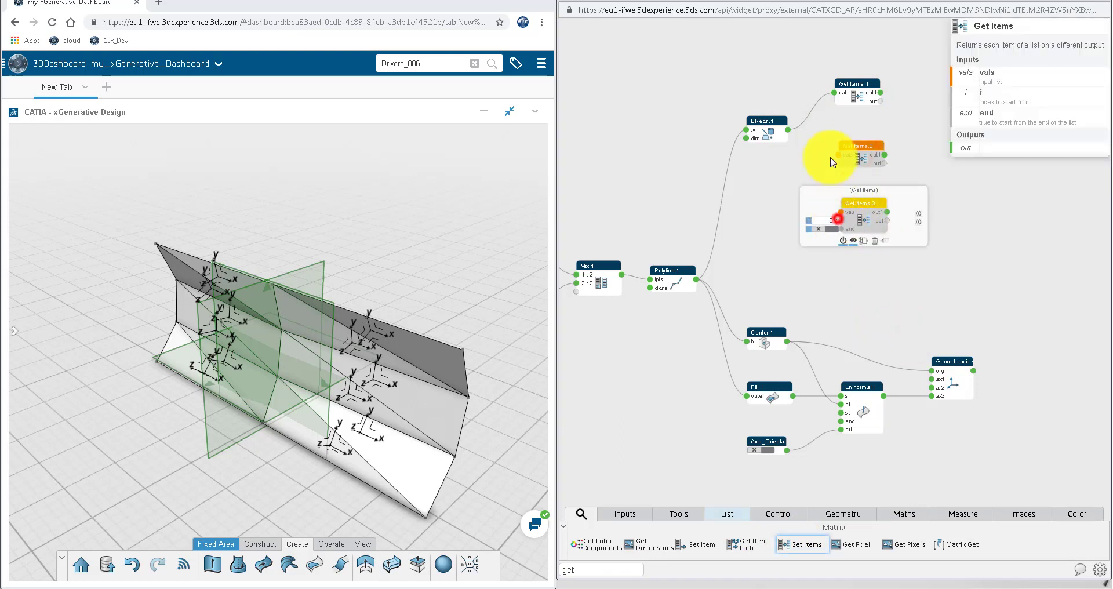
pyautogui.moveTo(788, 130); pyautogui.dragTo(841, 162)
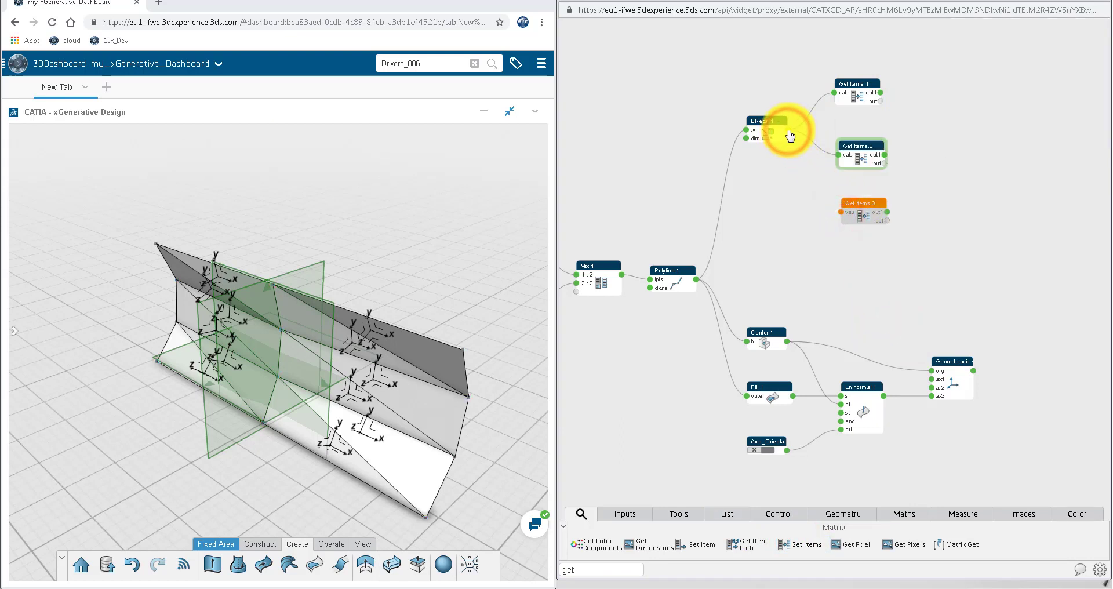
pyautogui.moveTo(842, 217); pyautogui.dragTo(842, 214)
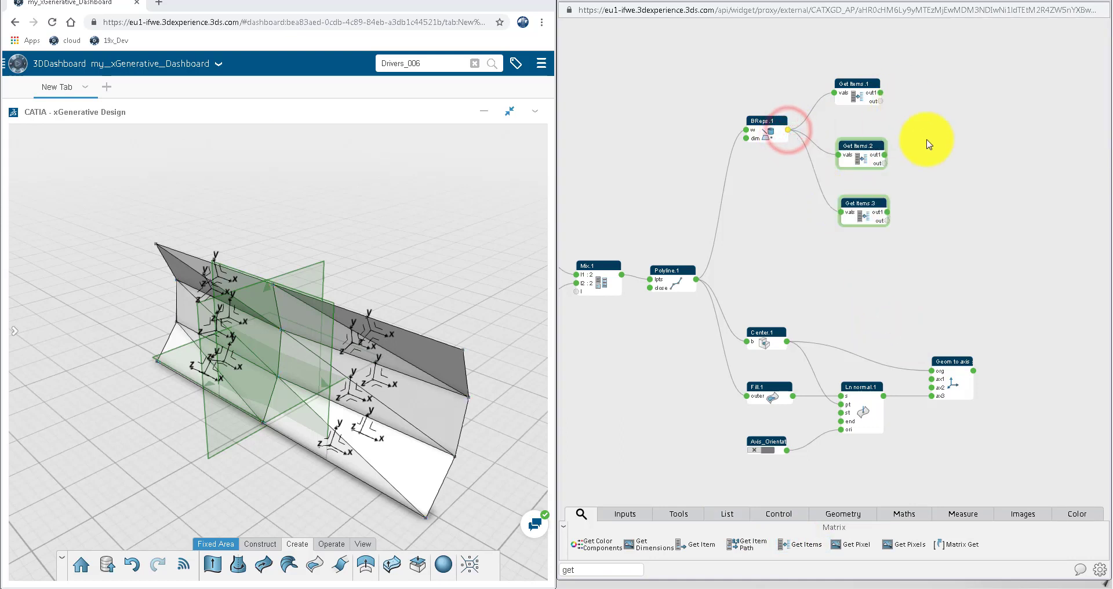
# Inspect the list of points delivered by the first output of each of the three Get Items nodes
pyautogui.click(881, 92)
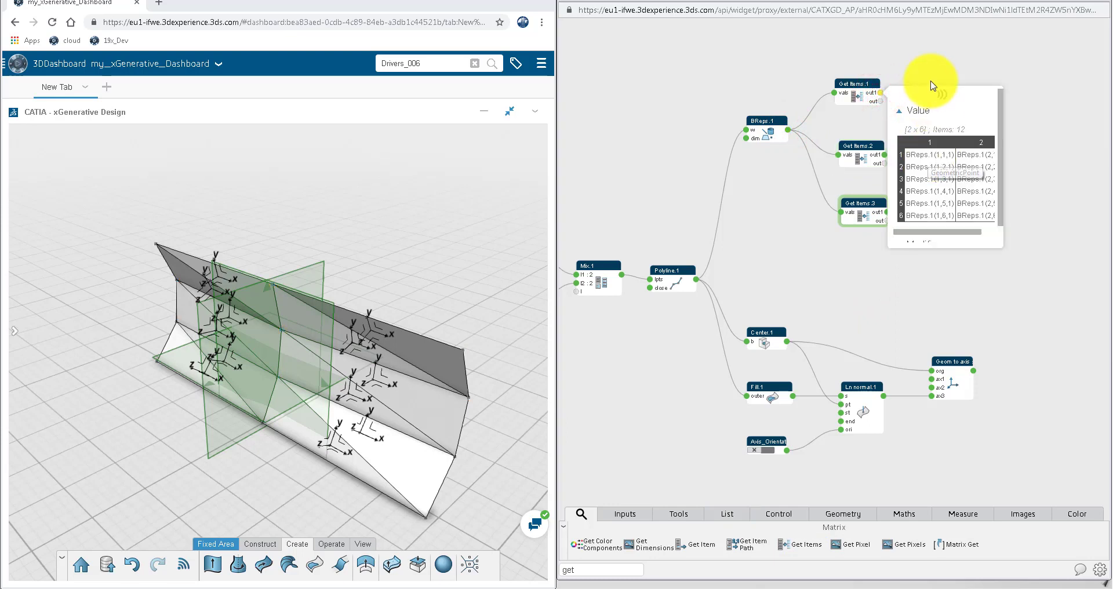
pyautogui.click(930, 64)
pyautogui.click(885, 155)
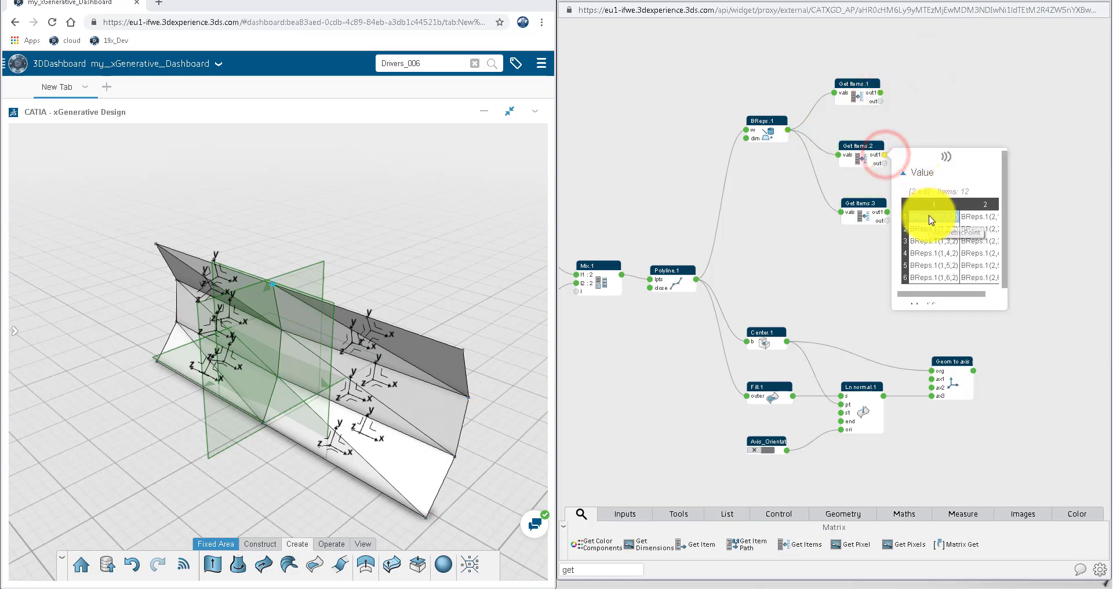
pyautogui.click(946, 112)
pyautogui.click(887, 212)
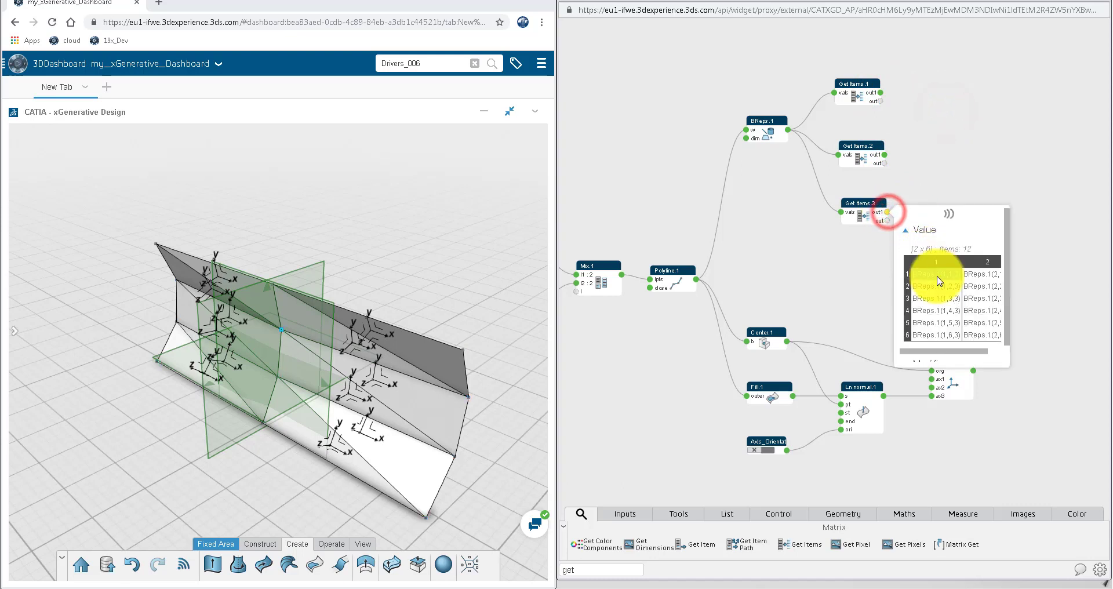
pyautogui.click(940, 168)
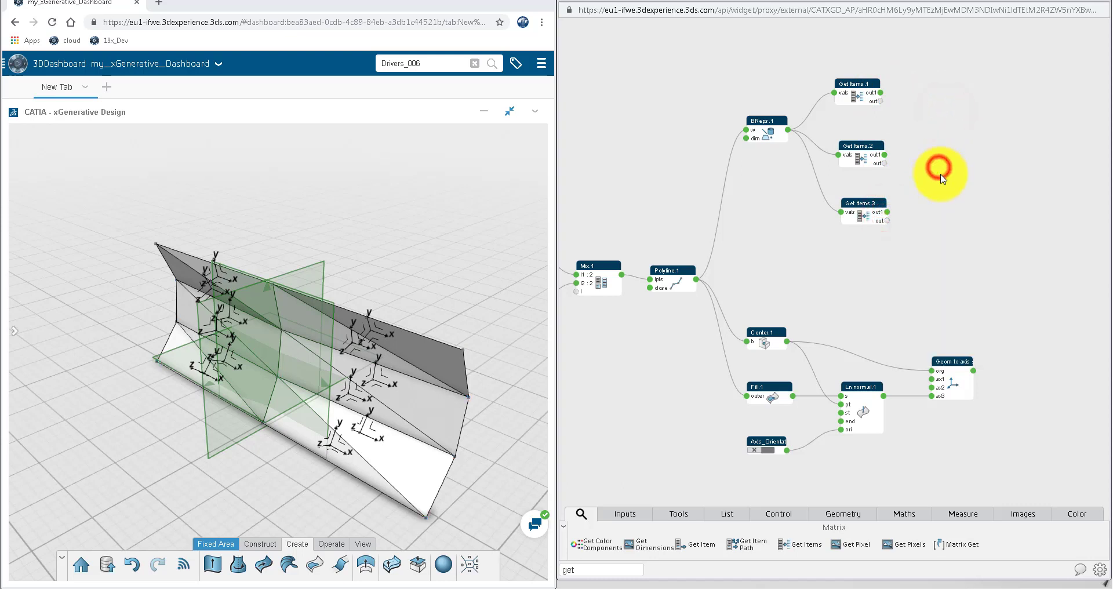
# Add three Publish nodes and connect each to the first output of one Get Items node
pyautogui.click(621, 568)
pyautogui.write('publ')
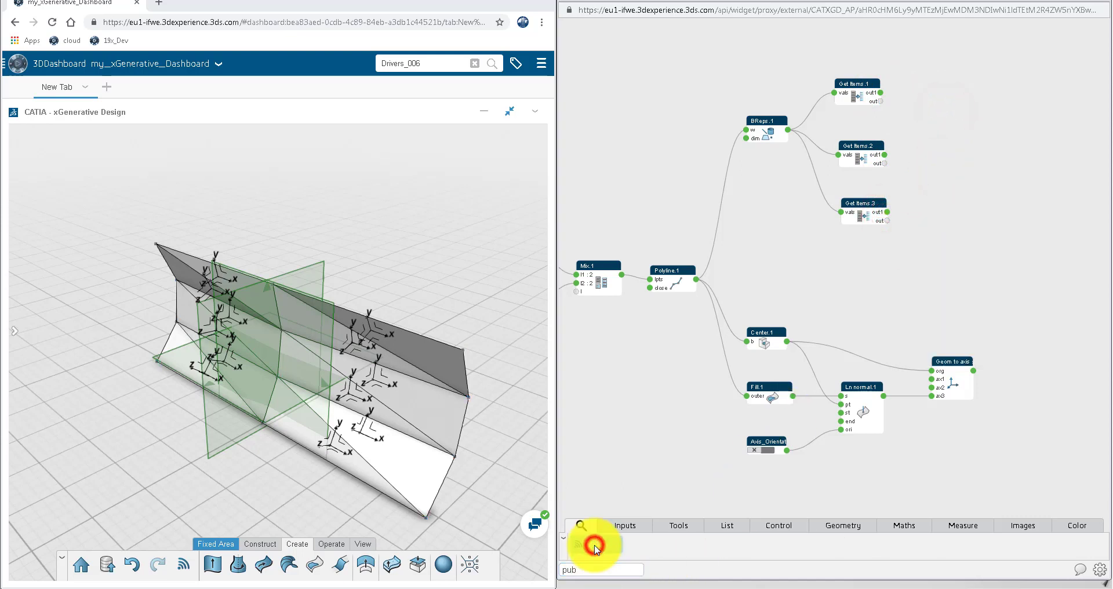
pyautogui.moveTo(596, 548); pyautogui.dragTo(964, 83)
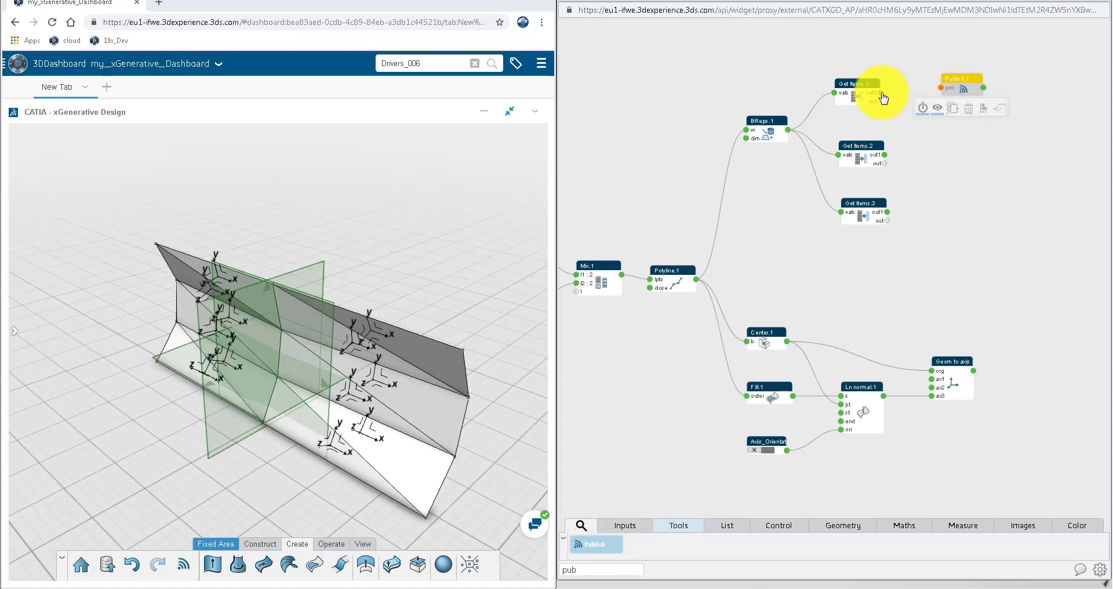
pyautogui.moveTo(882, 93); pyautogui.dragTo(940, 87)
pyautogui.moveTo(595, 546); pyautogui.dragTo(964, 147)
pyautogui.moveTo(884, 154); pyautogui.dragTo(943, 148)
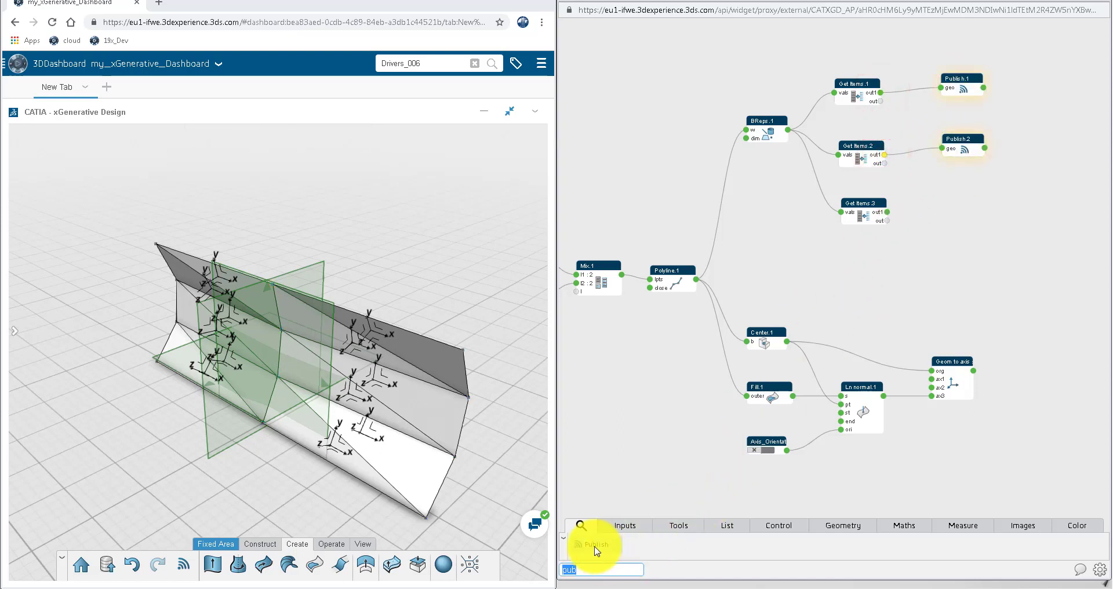
pyautogui.moveTo(593, 545); pyautogui.dragTo(847, 306)
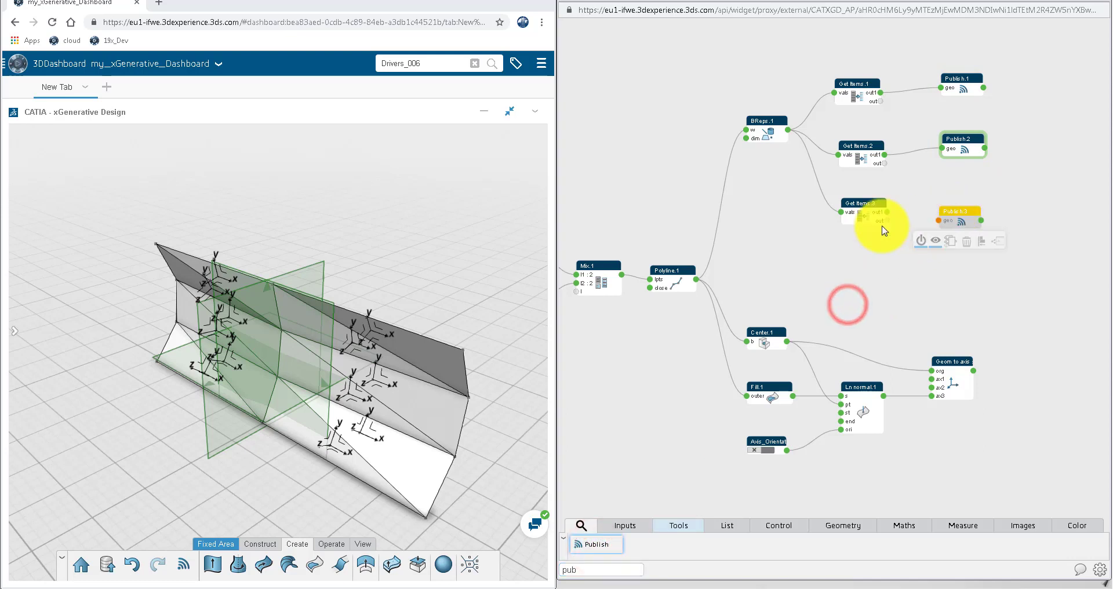
pyautogui.moveTo(888, 213); pyautogui.dragTo(939, 225)
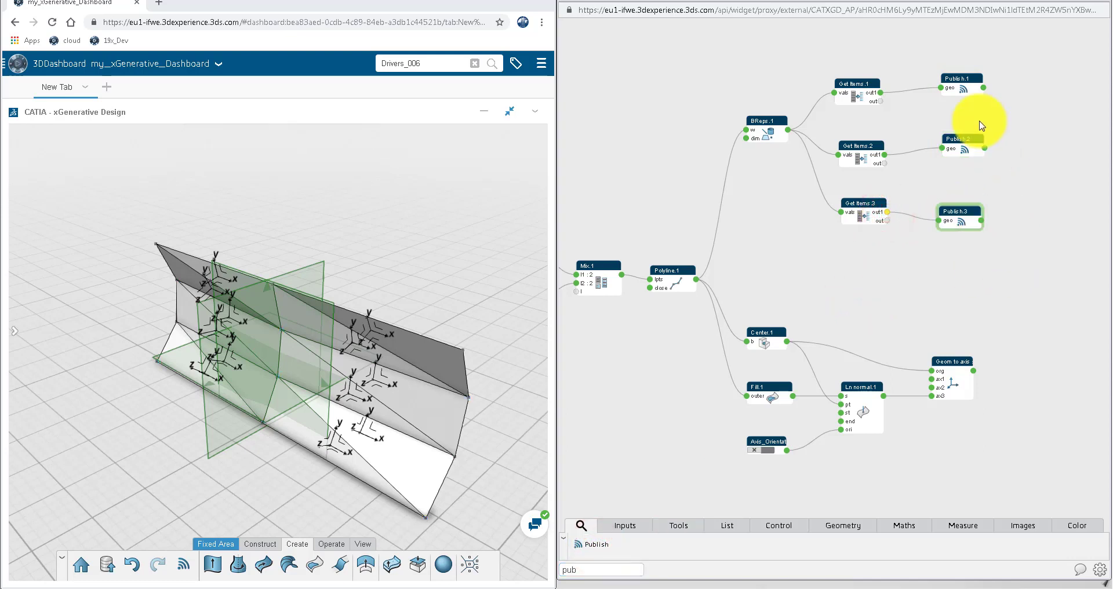
# Rename the three Publish nodes GS_PT1, GS_PT2 and GS_PT3 in order
pyautogui.doubleClick(963, 82)
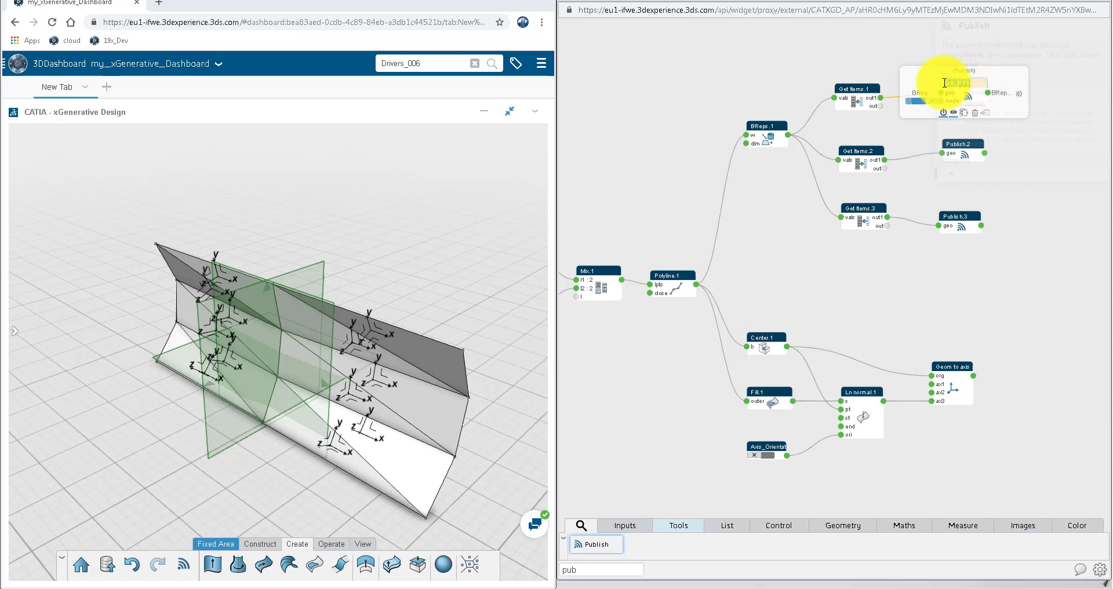
pyautogui.click(1024, 165)
pyautogui.doubleClick(962, 146)
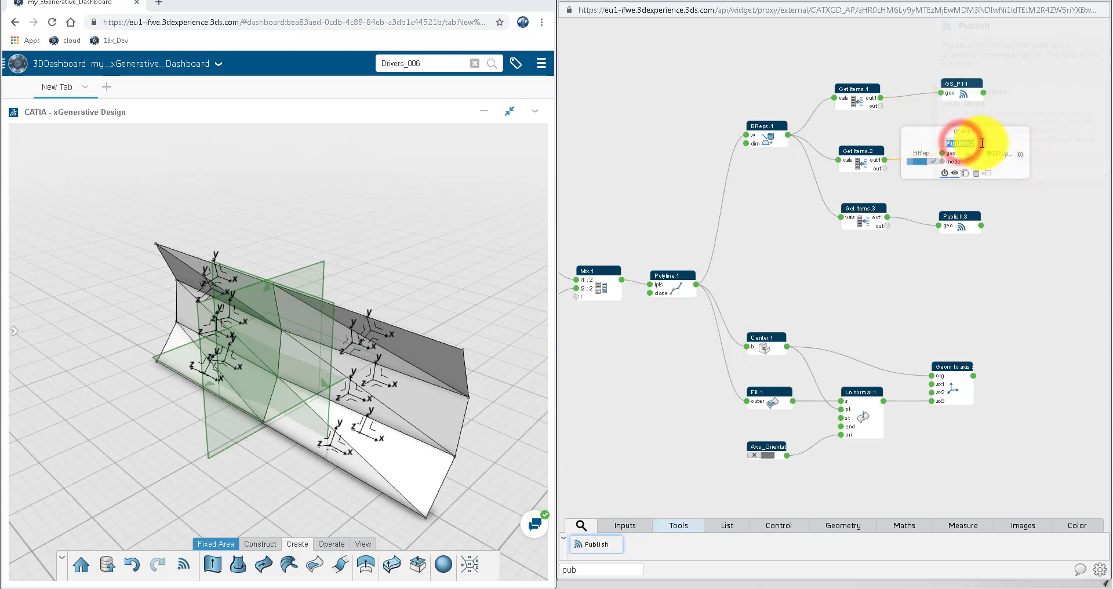
pyautogui.doubleClick(951, 218)
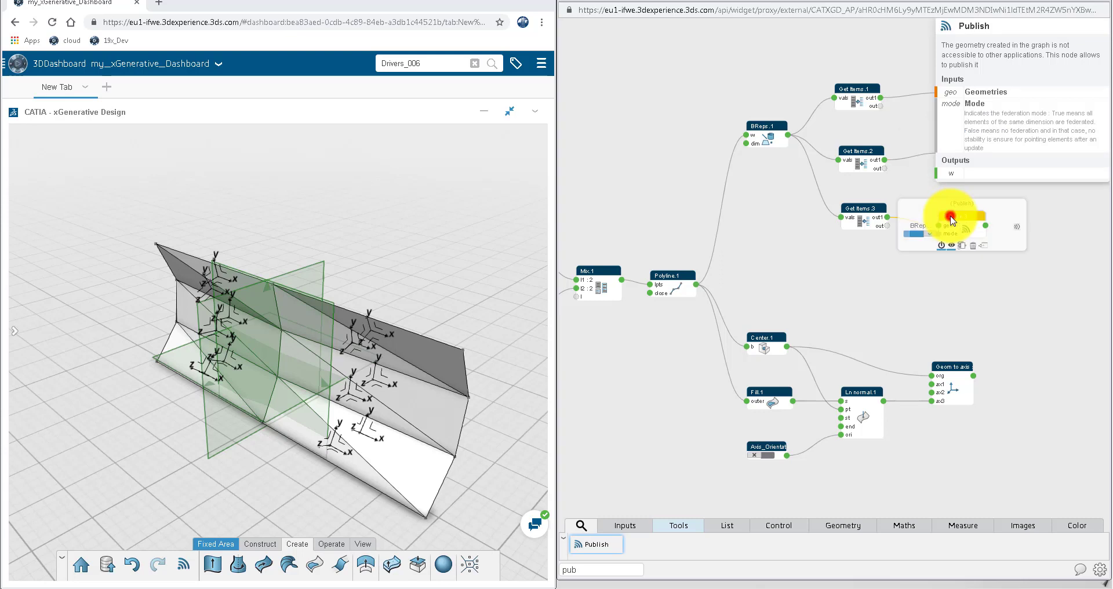
pyautogui.click(1020, 287)
# Add a Publish node fed from the Fill output and name it Triangles
pyautogui.doubleClick(633, 568)
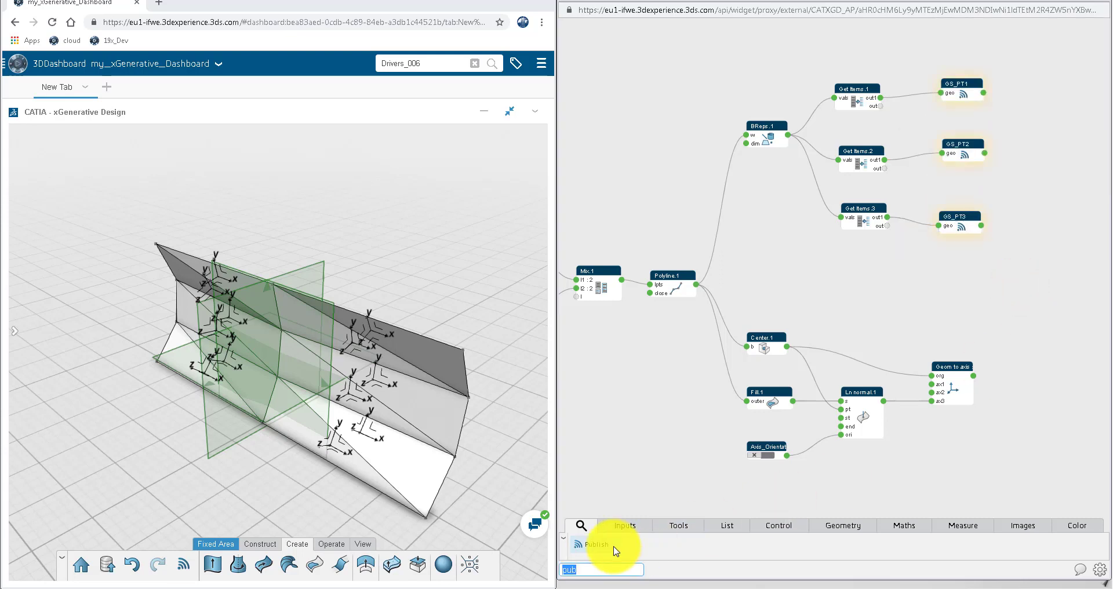
pyautogui.click(615, 548)
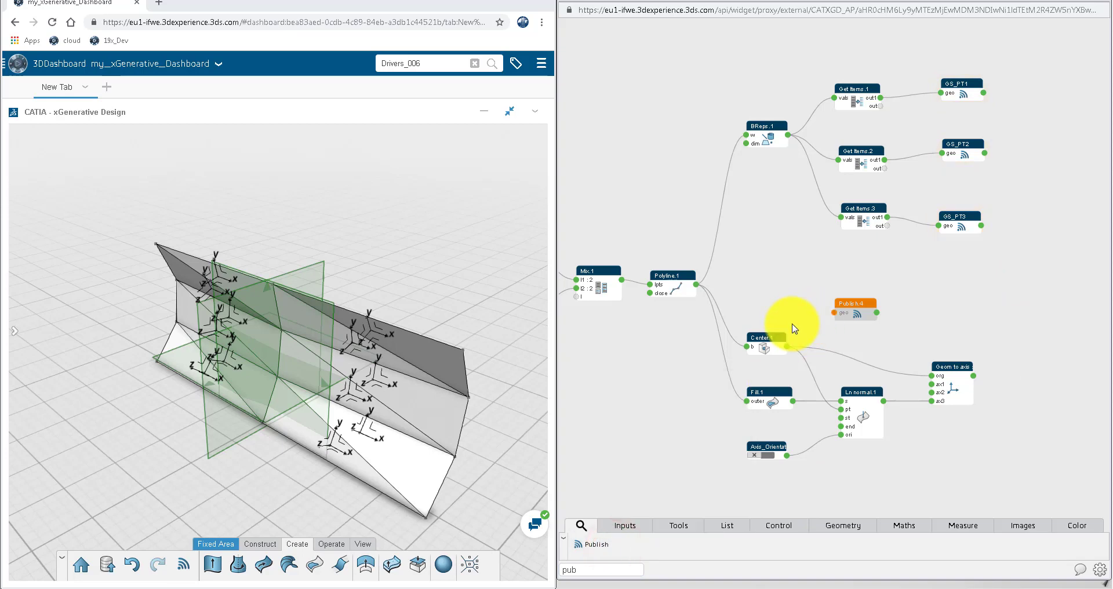
pyautogui.moveTo(793, 401); pyautogui.dragTo(848, 304)
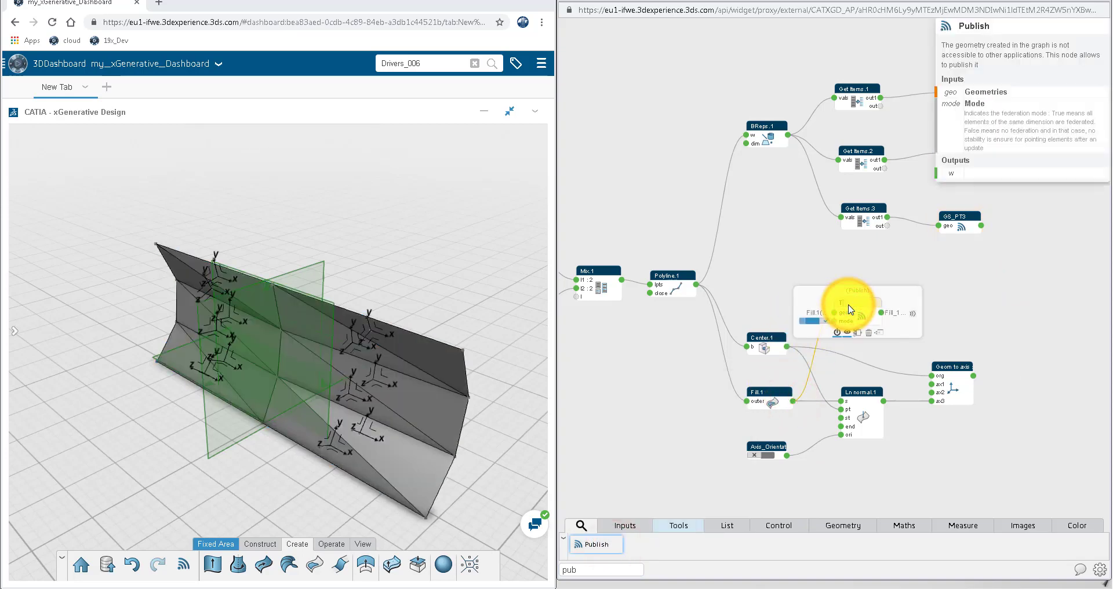
pyautogui.click(1025, 318)
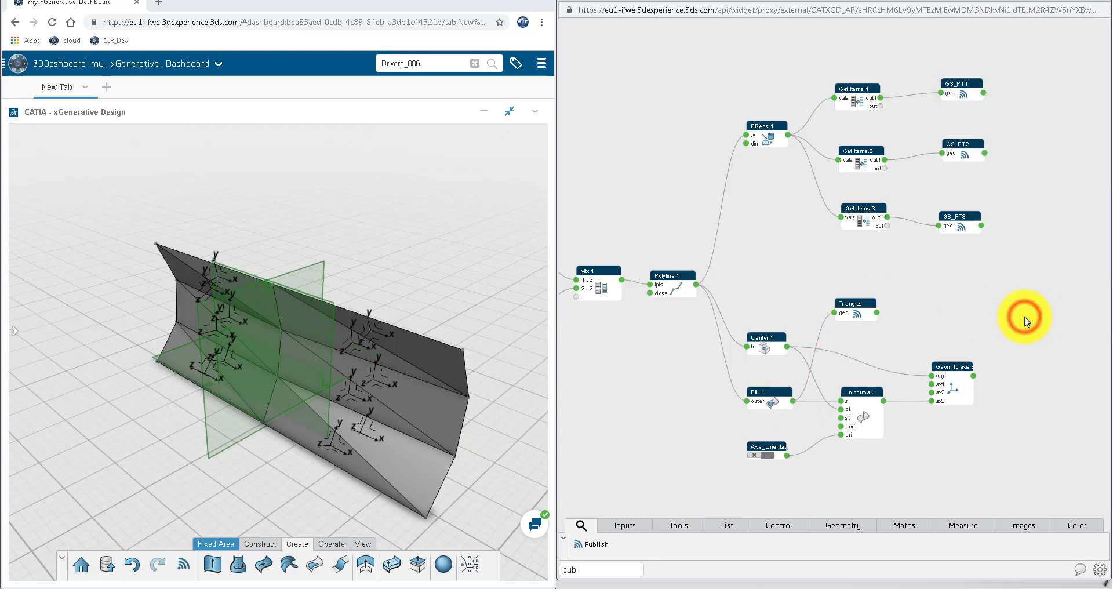
# Save the generative model, put away the graph window and return to the xGenerative Design home page
pyautogui.click(107, 563)
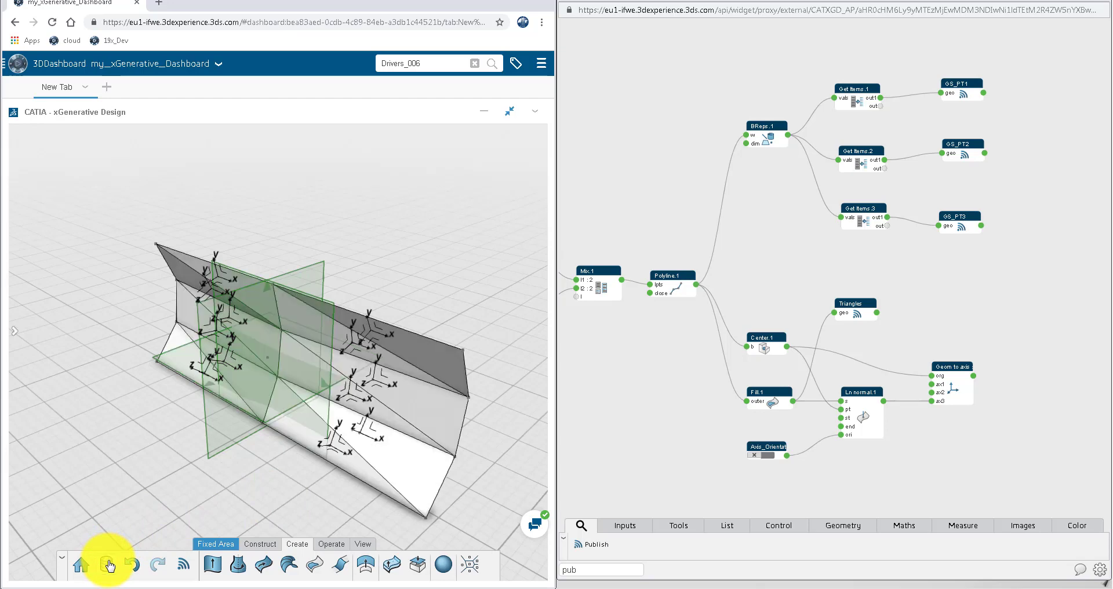
pyautogui.click(1094, 2)
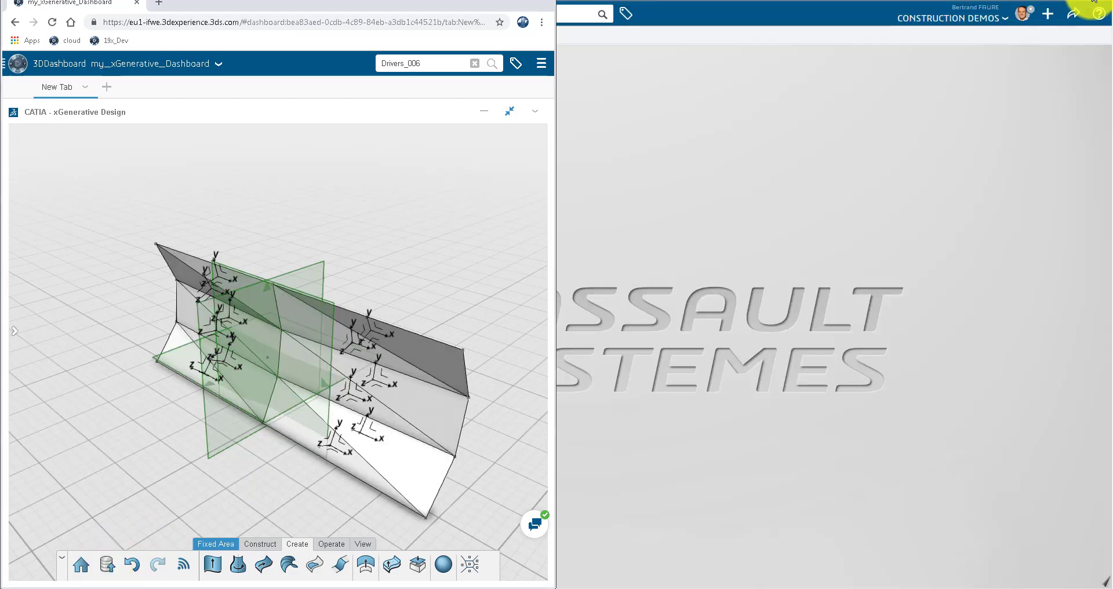
pyautogui.click(79, 571)
# Switch to the 3DEXPERIENCE CATIA client, search for and open Building_006, and activate the 3D Shape under Drivers_006
pyautogui.click(681, 3)
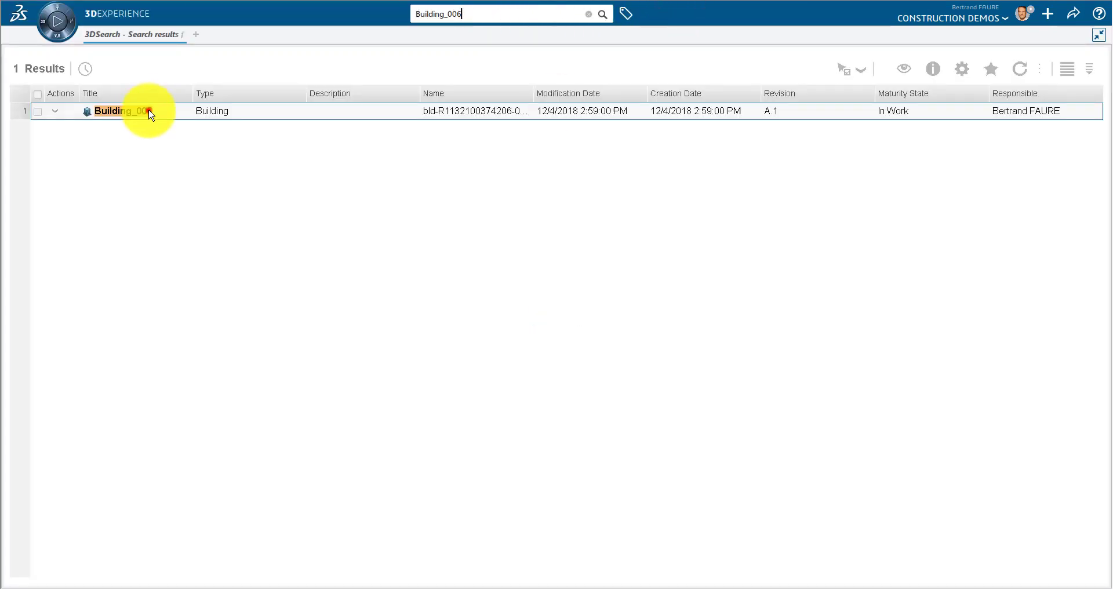
pyautogui.click(149, 112)
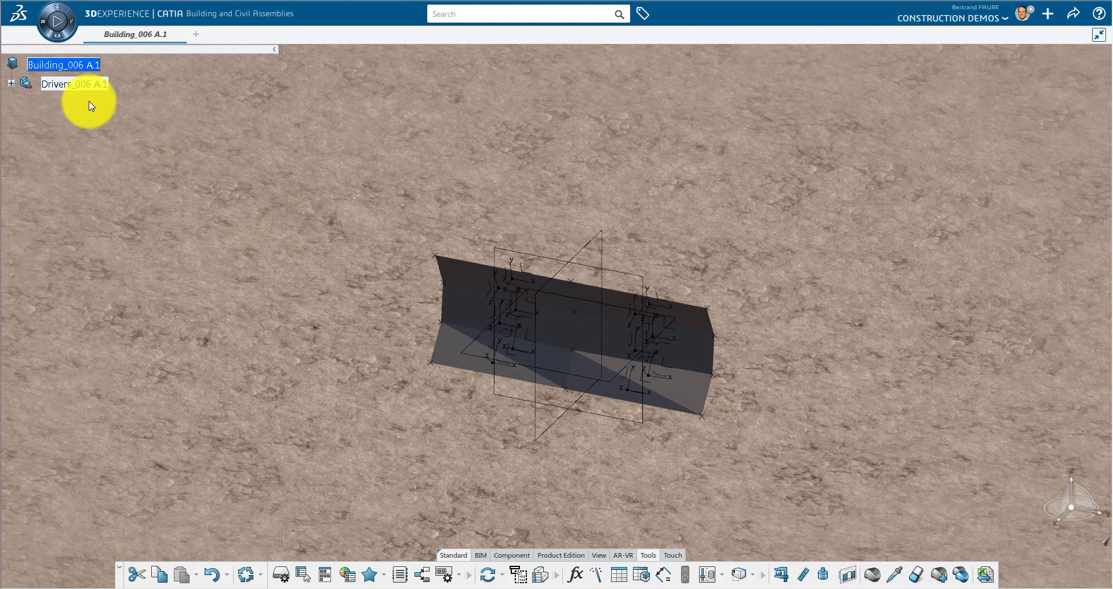
pyautogui.click(12, 83)
pyautogui.click(94, 104)
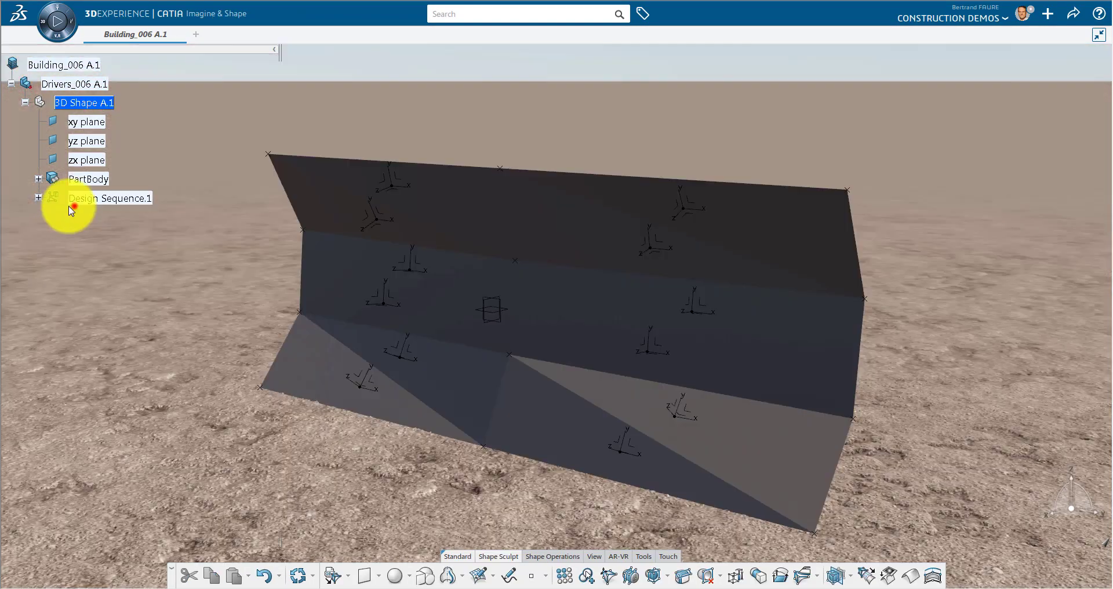
# Reveal the parameters of Design Sequence.1 in the tree and set U to 5
pyautogui.click(74, 207)
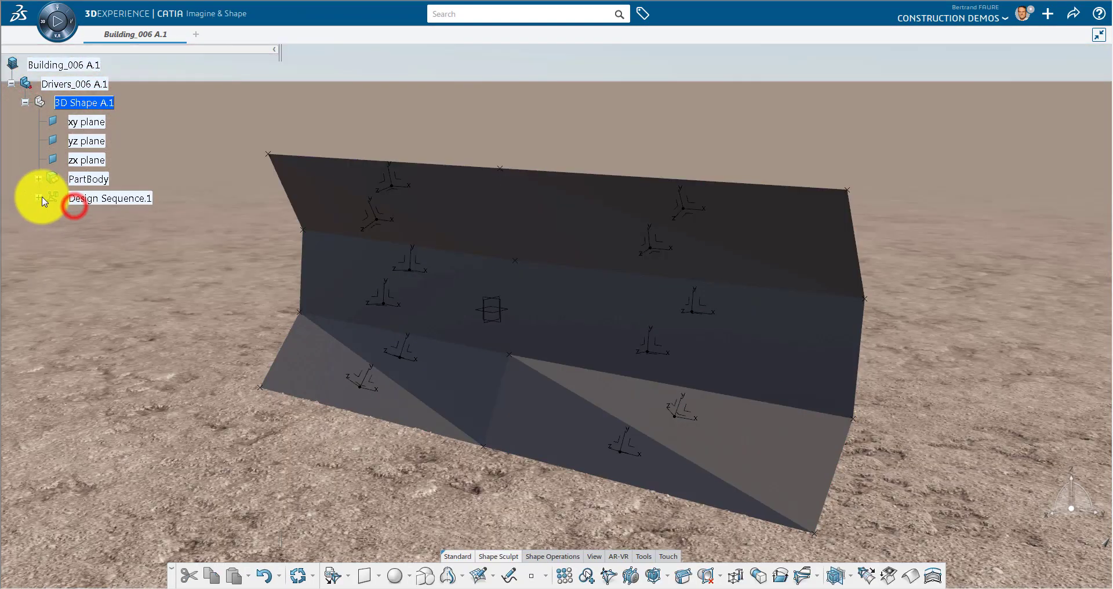
pyautogui.click(39, 198)
pyautogui.click(51, 216)
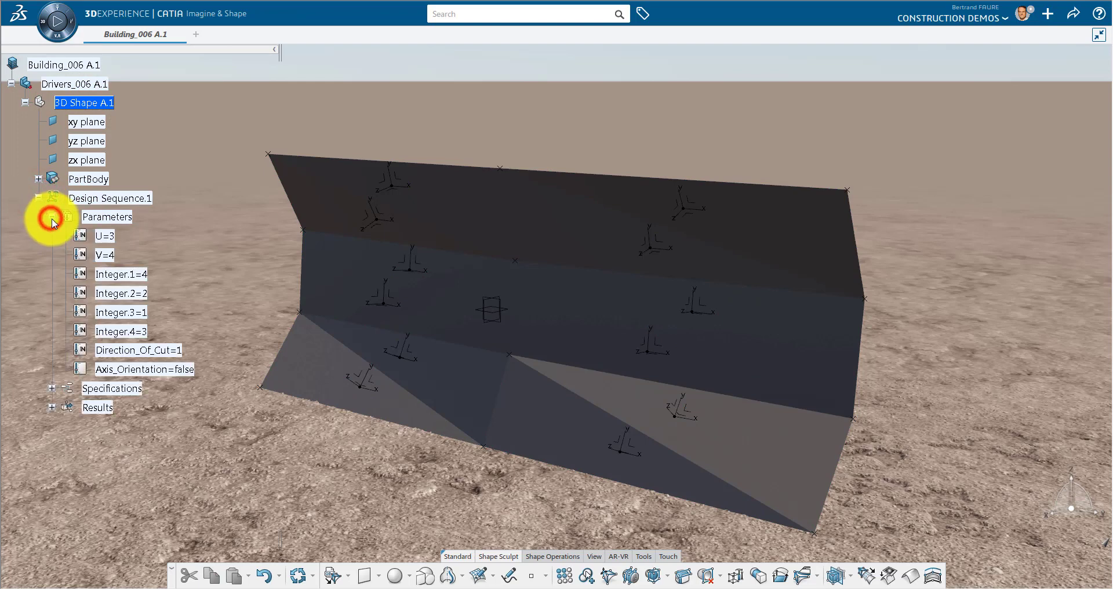
pyautogui.doubleClick(108, 236)
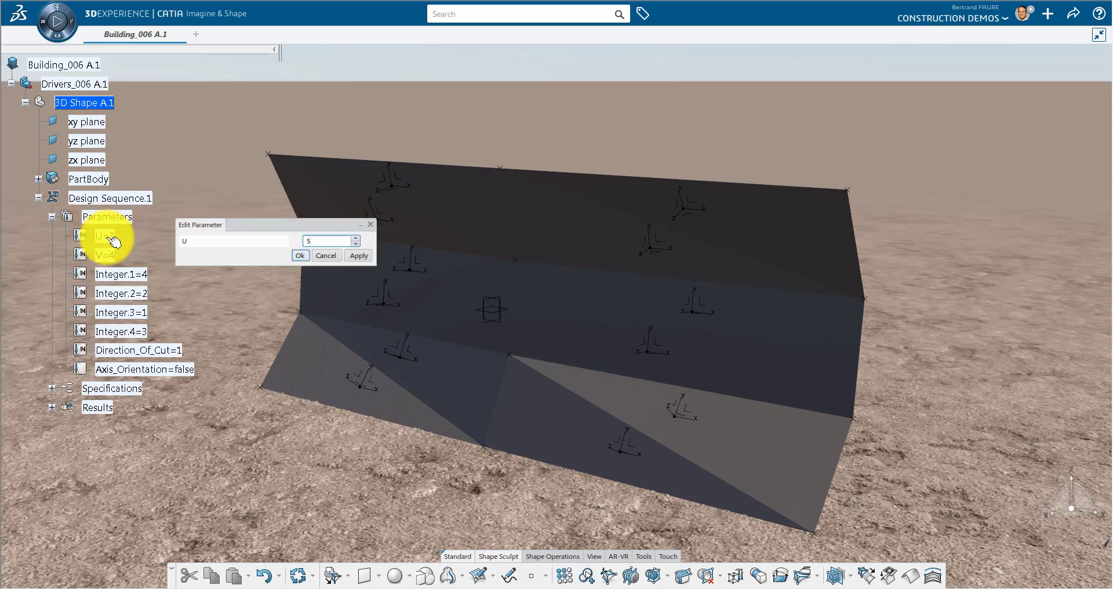
pyautogui.press('Return')
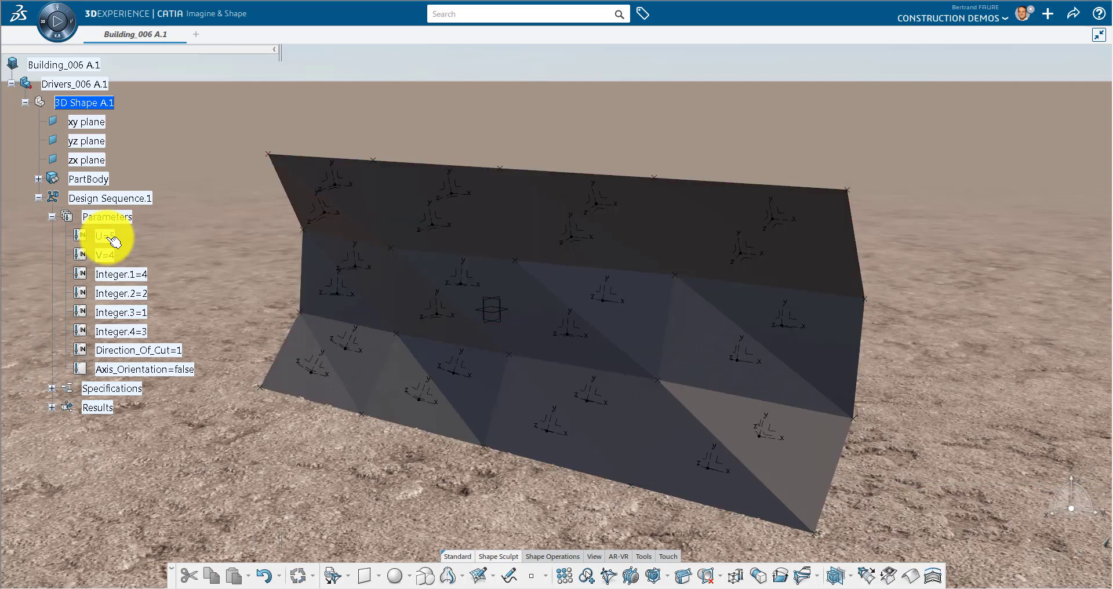
# Set the Direction_Of_Cut parameter to 2 and apply it to the model
pyautogui.doubleClick(157, 349)
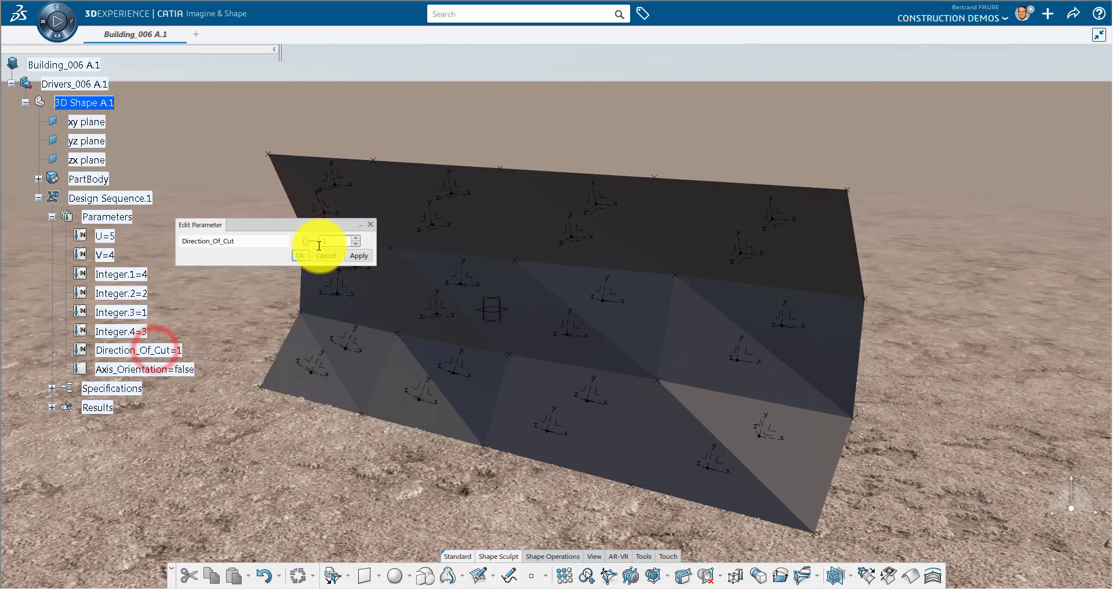
pyautogui.moveTo(308, 240); pyautogui.dragTo(312, 240)
pyautogui.click(356, 259)
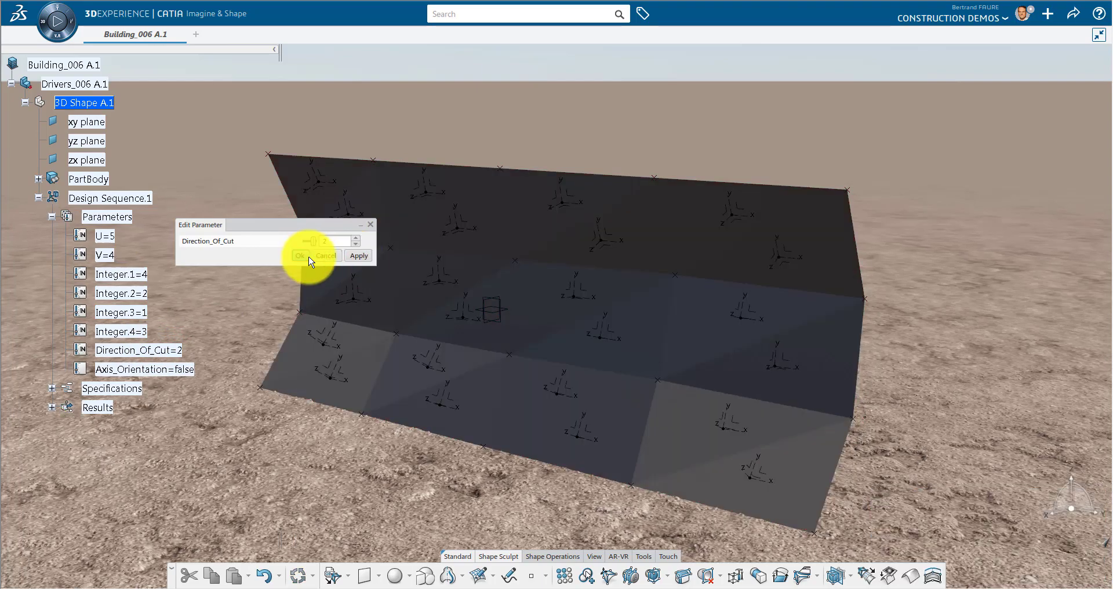
# Accept the Direction_Of_Cut edit, show Subdivision Surface.1 under PartBody and open it for editing
pyautogui.click(300, 255)
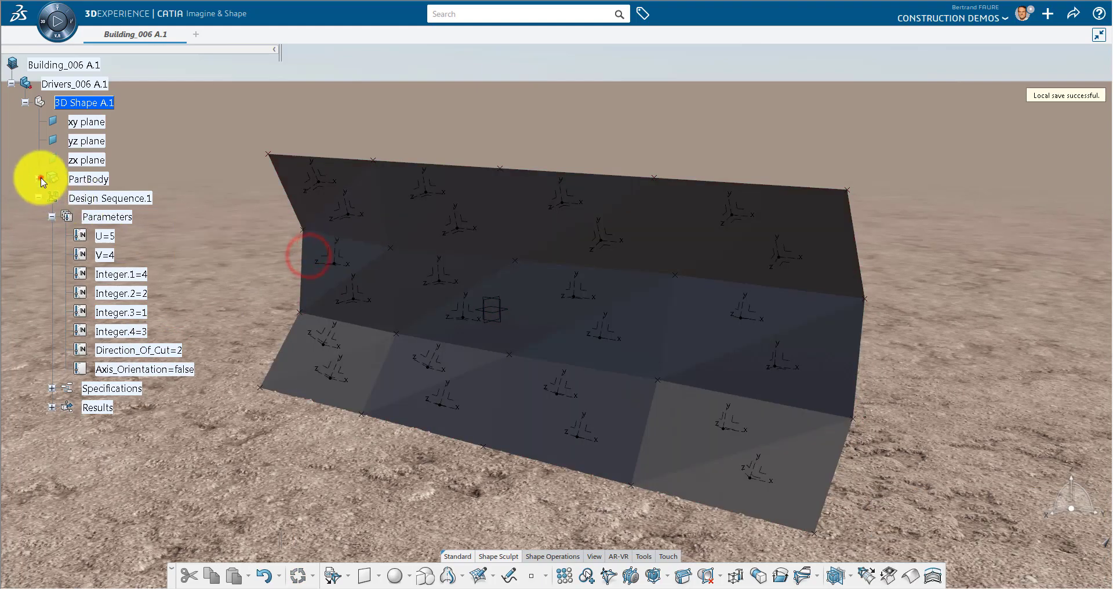
pyautogui.click(38, 179)
pyautogui.rightClick(135, 198)
pyautogui.click(154, 235)
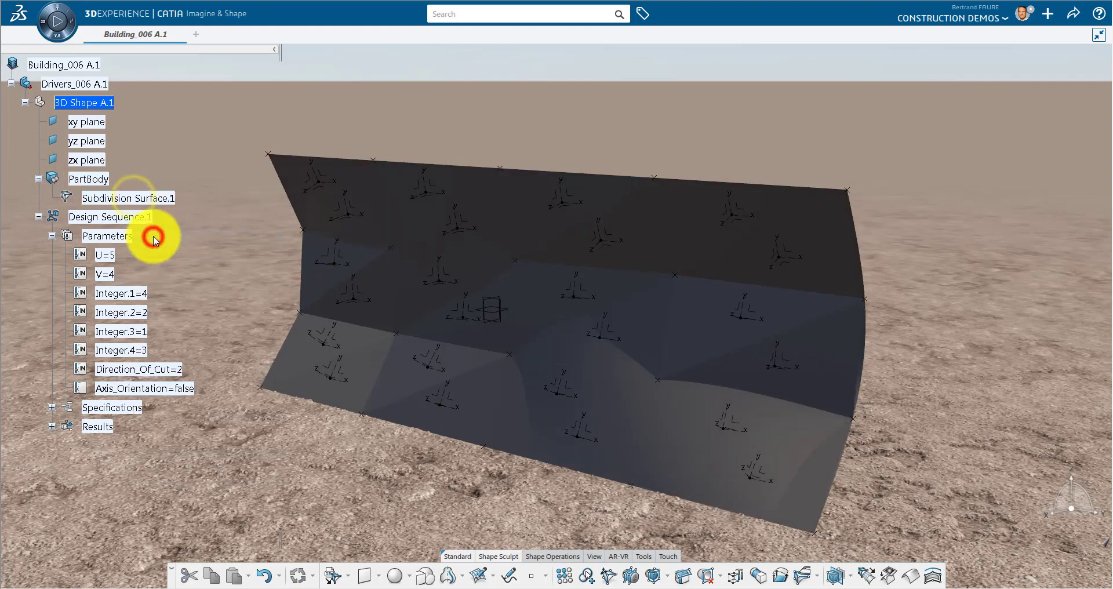
pyautogui.doubleClick(137, 198)
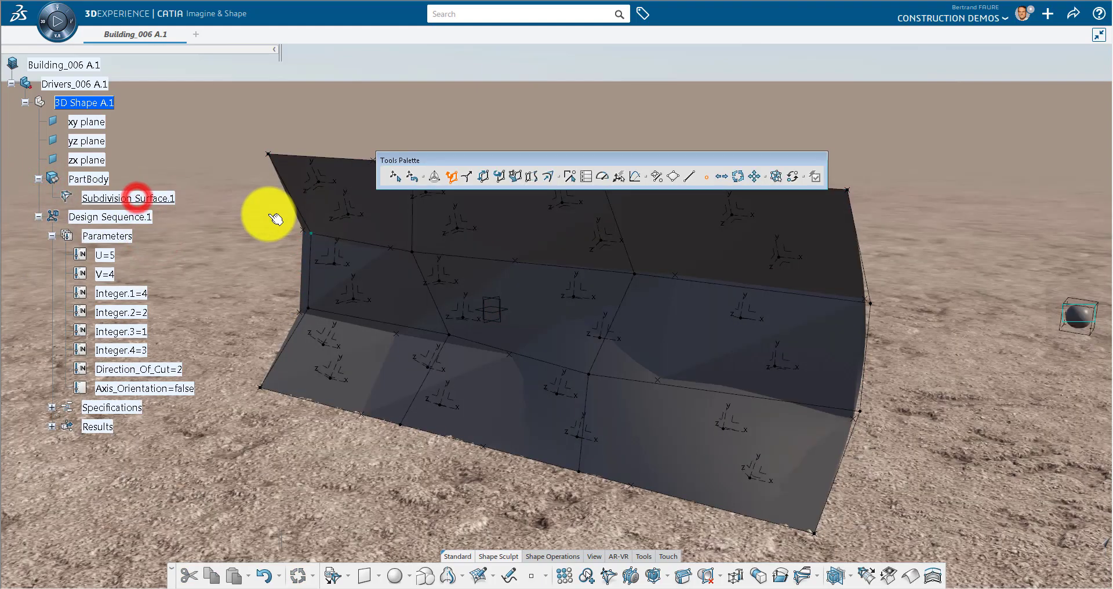
# Reshape Subdivision Surface.1 by moving its lower interior vertex toward the middle of the surface, and update the model
pyautogui.click(447, 333)
pyautogui.moveTo(429, 344); pyautogui.dragTo(545, 313)
pyautogui.click(815, 179)
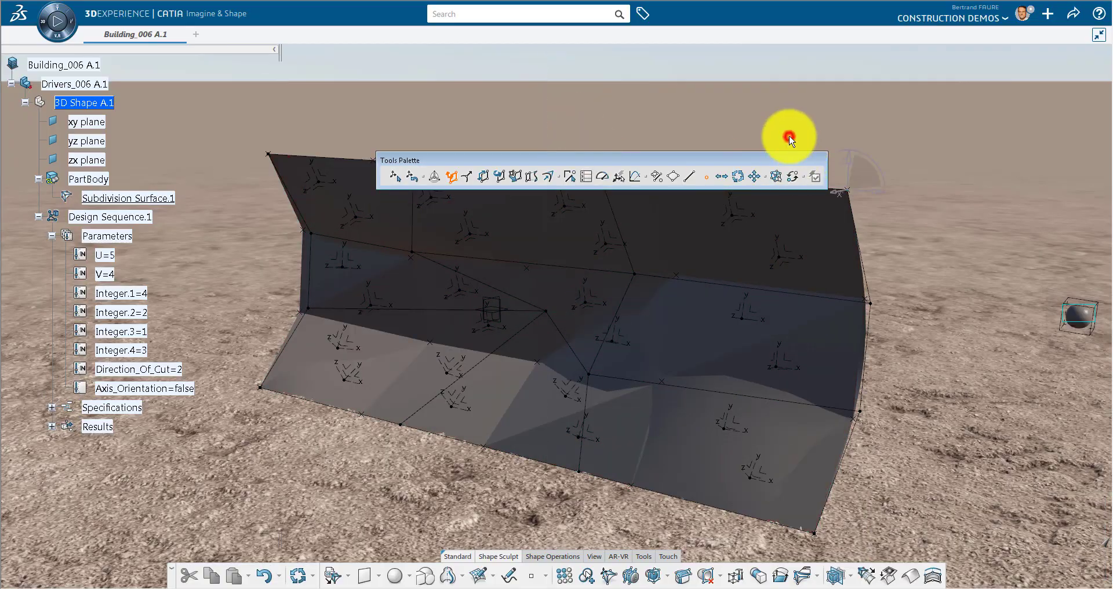
pyautogui.moveTo(850, 356); pyautogui.dragTo(785, 326, button='middle')
pyautogui.click(298, 576)
# Hide Subdivision Surface.1 and activate the root product Building_006
pyautogui.rightClick(121, 197)
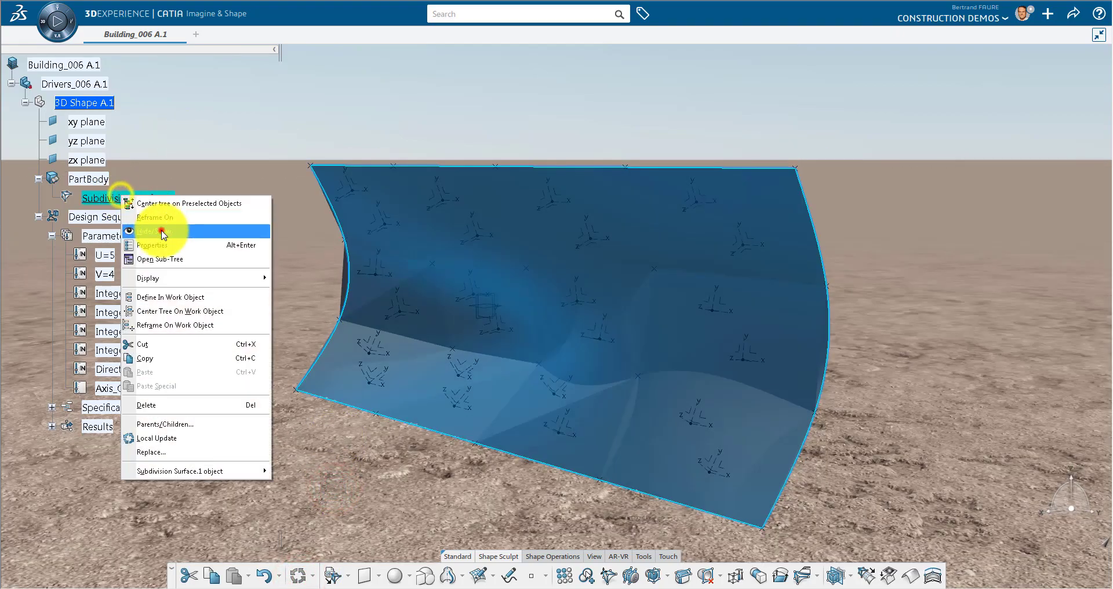
pyautogui.click(162, 231)
pyautogui.moveTo(737, 338)
pyautogui.mouseDown(button='middle')
pyautogui.moveTo(564, 313)
pyautogui.moveTo(453, 323)
pyautogui.moveTo(442, 340)
pyautogui.moveTo(548, 350)
pyautogui.moveTo(741, 338)
pyautogui.mouseUp(button='middle')
pyautogui.click(93, 64)
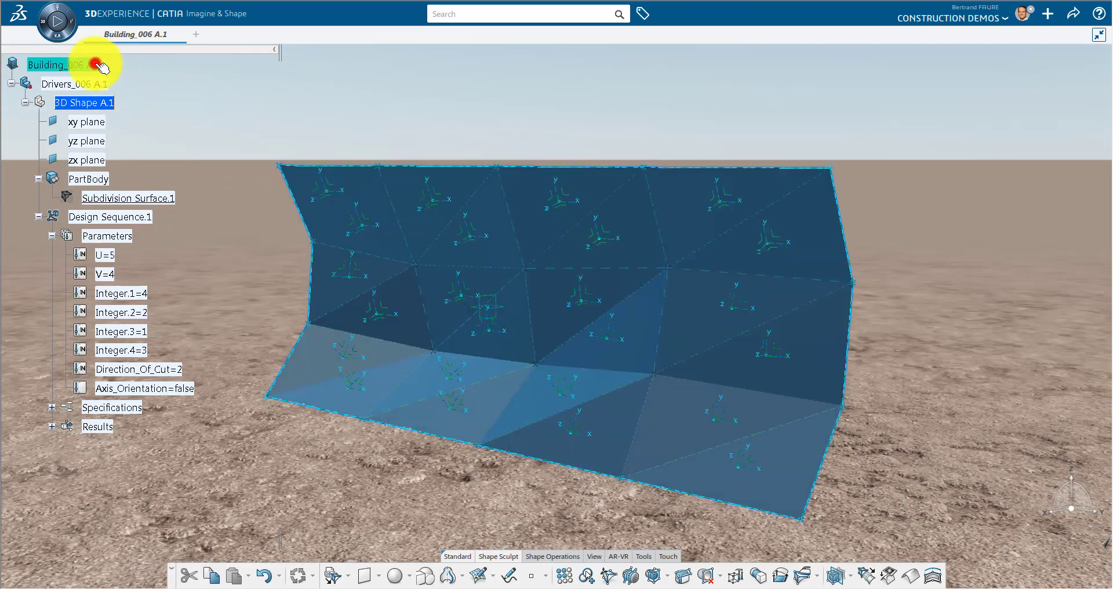
# Search for "_Repli" and open the _Replicator part
pyautogui.click(517, 13)
pyautogui.write('_Repli')
pyautogui.press('Return')
pyautogui.doubleClick(179, 128)
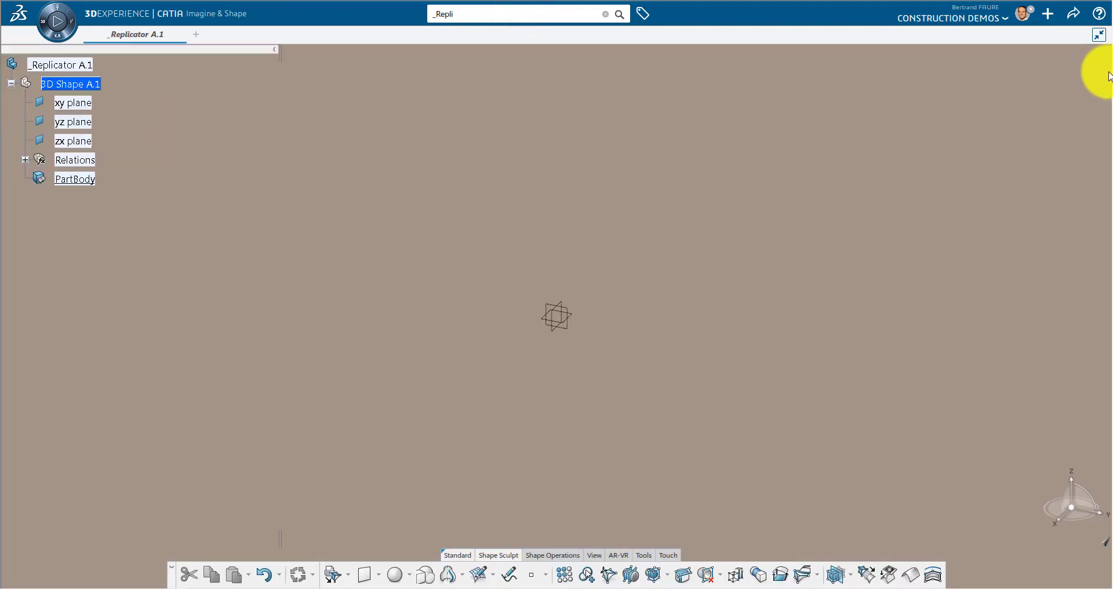
# Show both models side by side, insert _Replicator under Building_006 and close the separate _Replicator window
pyautogui.click(1099, 34)
pyautogui.doubleClick(630, 87)
pyautogui.moveTo(630, 87); pyautogui.dragTo(78, 89)
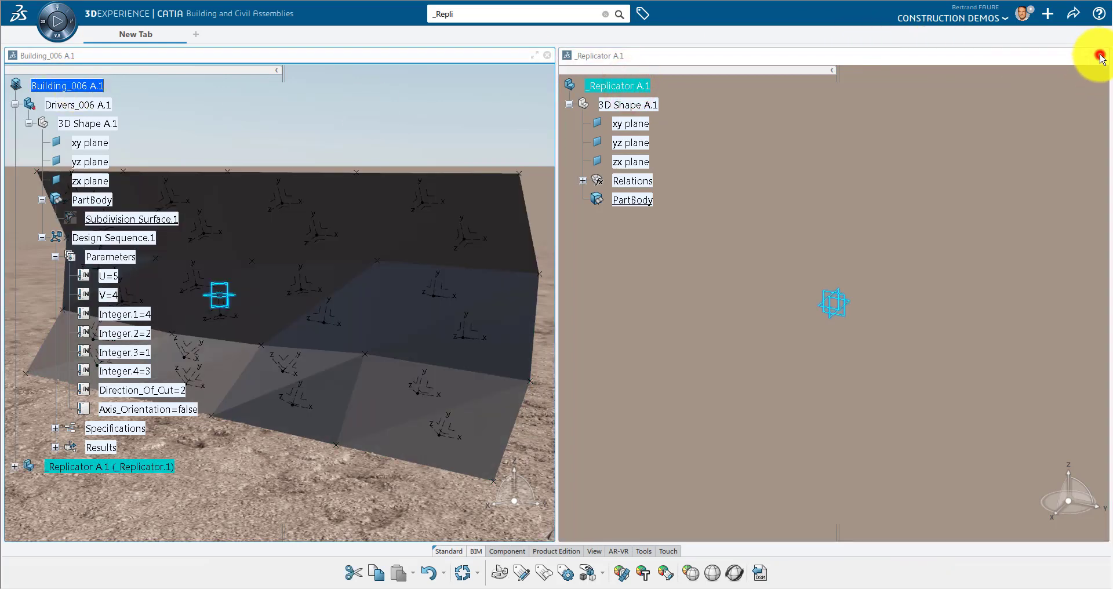
pyautogui.click(1099, 54)
pyautogui.click(994, 129)
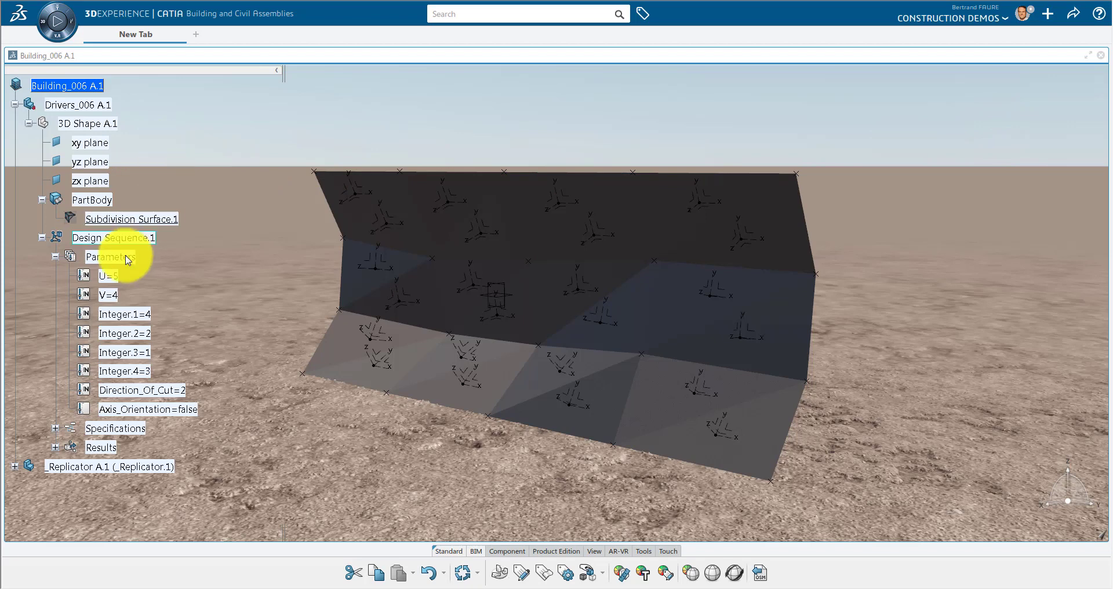
# Collapse the Design Sequence.1 parameters, then reveal its results and the _Replicator relations in the tree
pyautogui.click(55, 256)
pyautogui.click(55, 294)
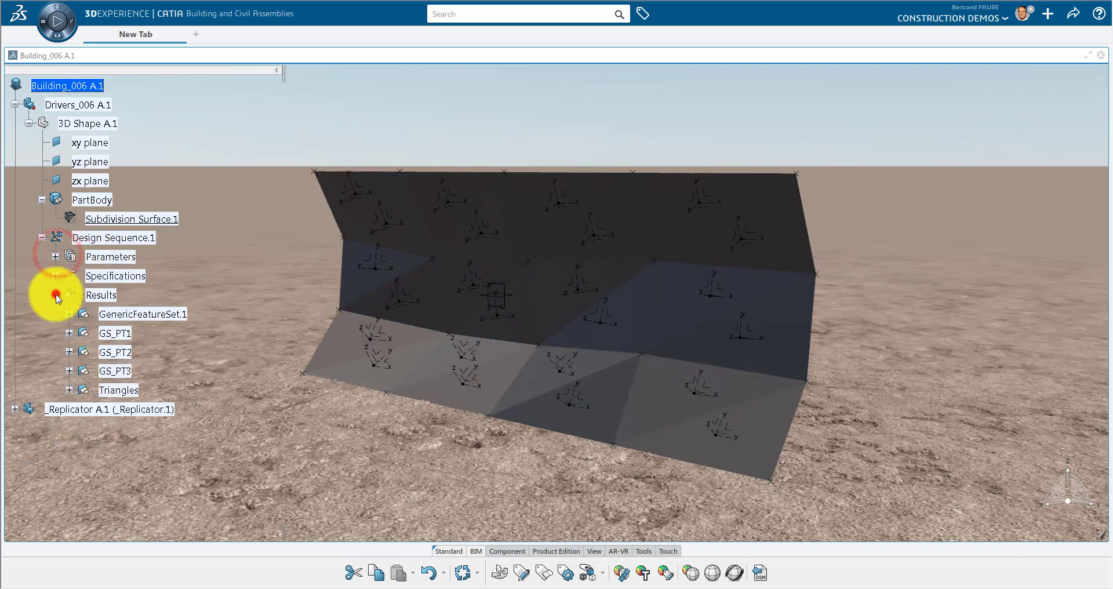
pyautogui.click(14, 409)
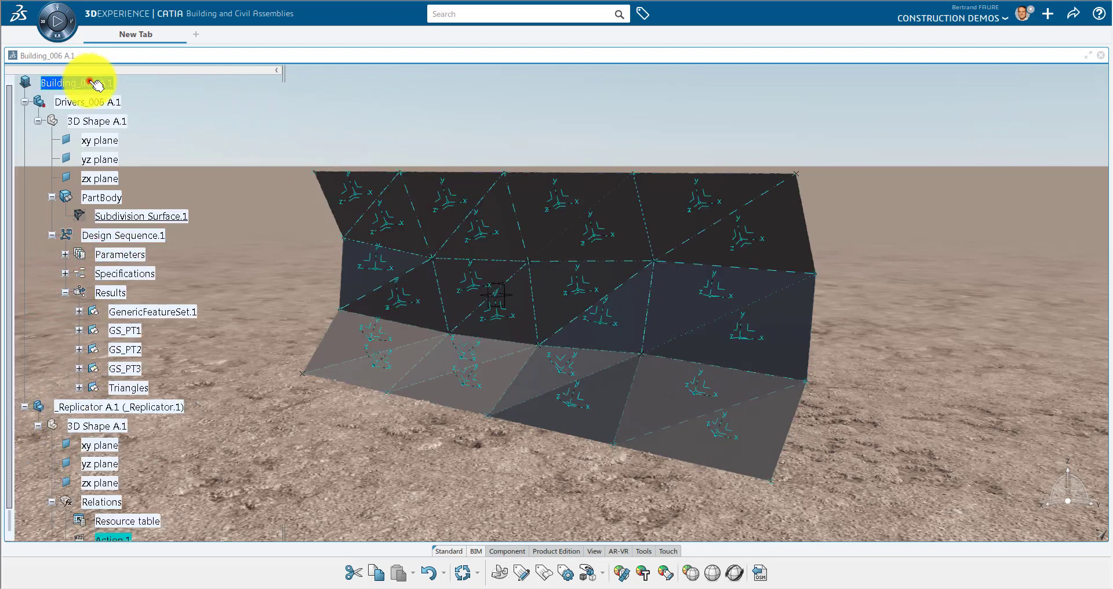
pyautogui.click(88, 83)
# Run Action.1 with Building_006 as Destination_Product, GenericFeatureSet.1 as GS_AXS, and GS_PT1, GS_PT2 and GS_PT3 as the point sets
pyautogui.rightClick(123, 539)
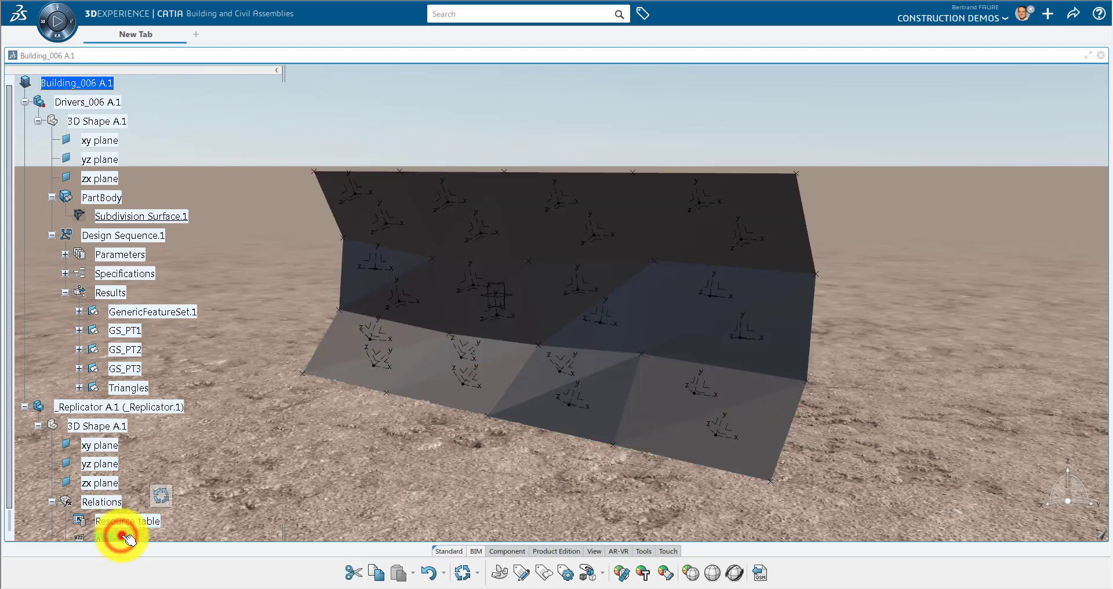
pyautogui.moveTo(139, 527)
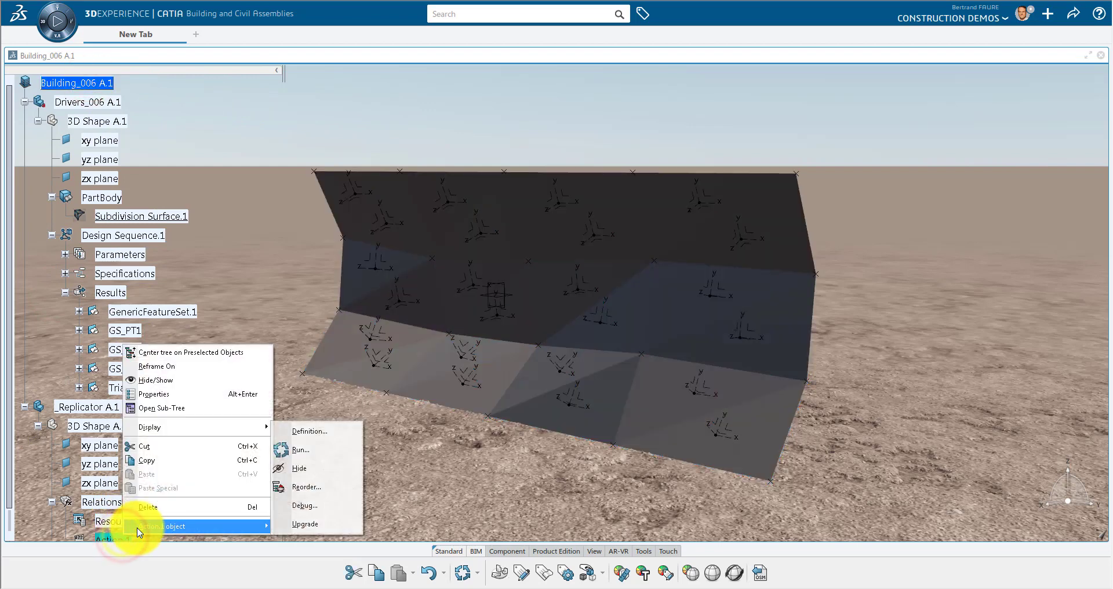
pyautogui.click(296, 450)
pyautogui.click(103, 84)
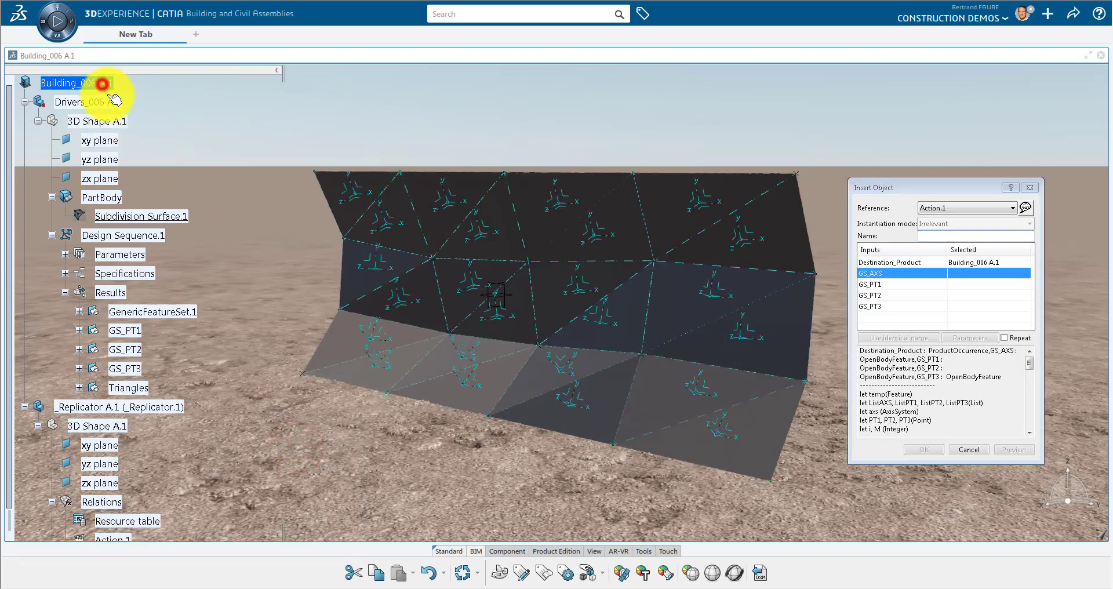
pyautogui.click(134, 311)
pyautogui.click(134, 330)
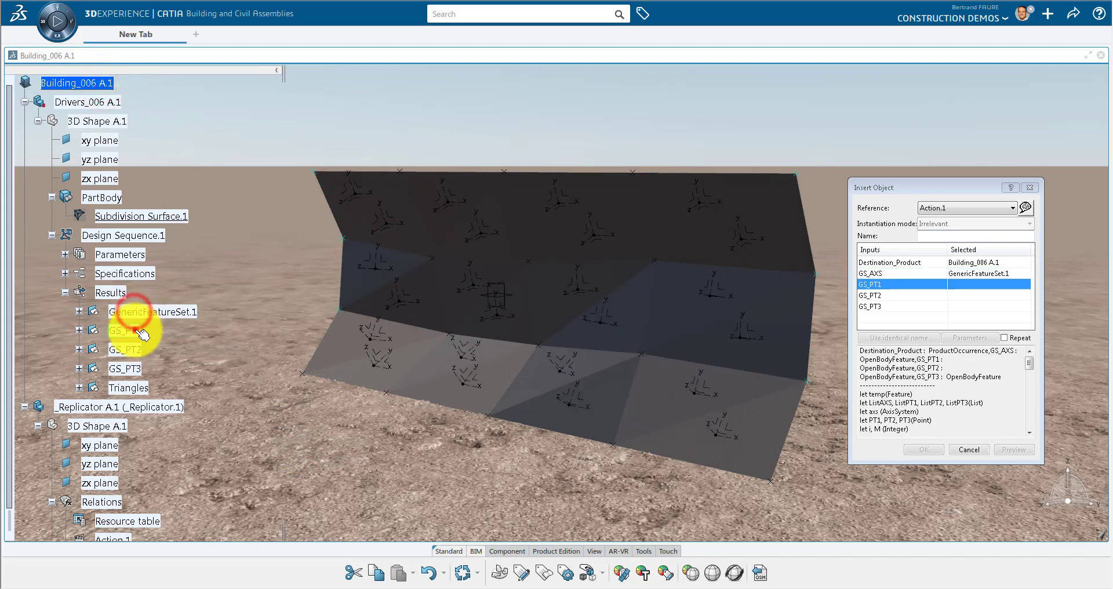
pyautogui.click(136, 349)
pyautogui.click(139, 368)
pyautogui.click(916, 451)
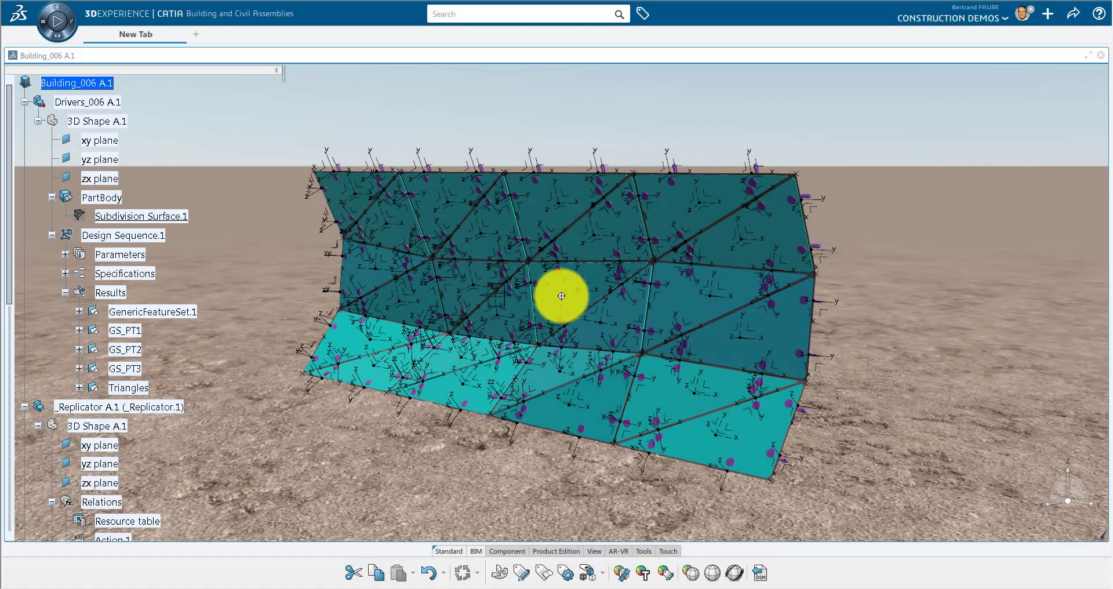
# Hide Drivers_006 so that only the instantiated panels remain displayed
pyautogui.moveTo(560, 299); pyautogui.dragTo(816, 380, button='middle')
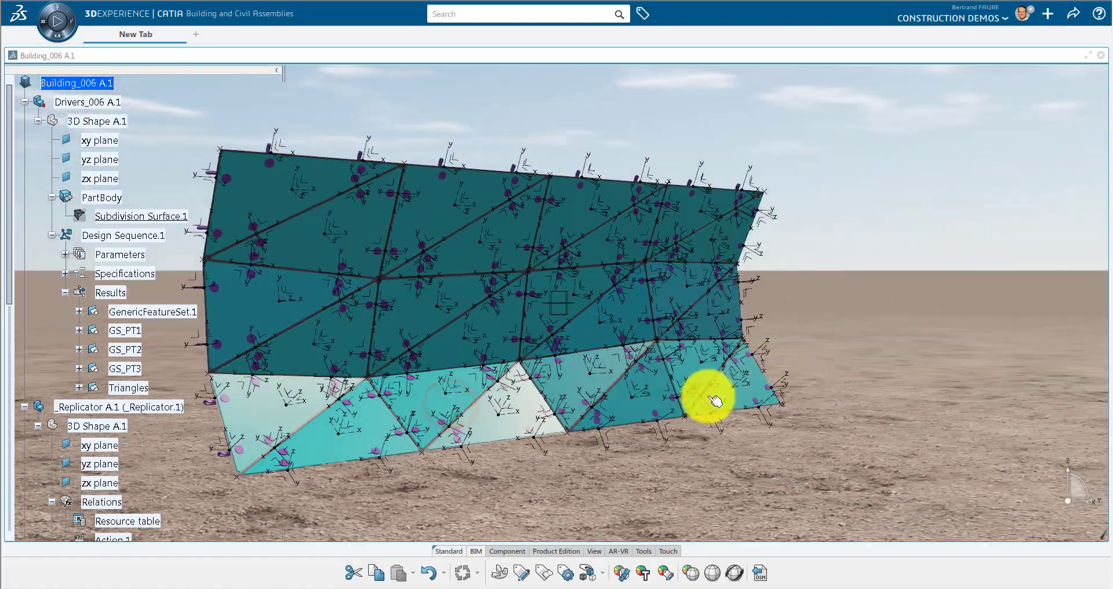
pyautogui.rightClick(97, 92)
pyautogui.click(134, 131)
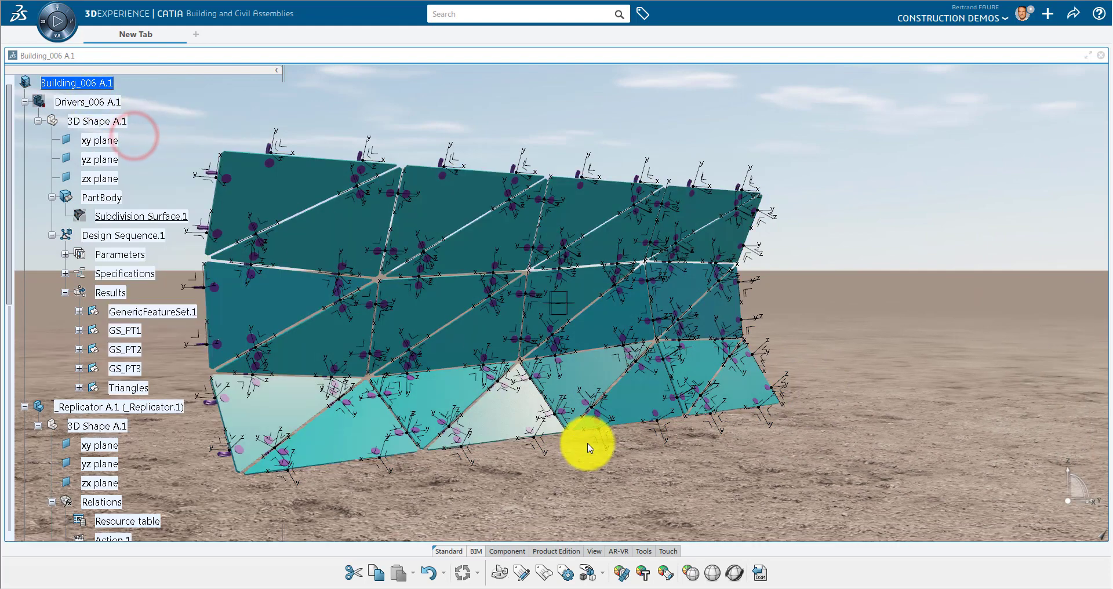
# Customize the view mode to leave out points and axis systems, and inspect the panels from another angle
pyautogui.click(594, 551)
pyautogui.click(580, 573)
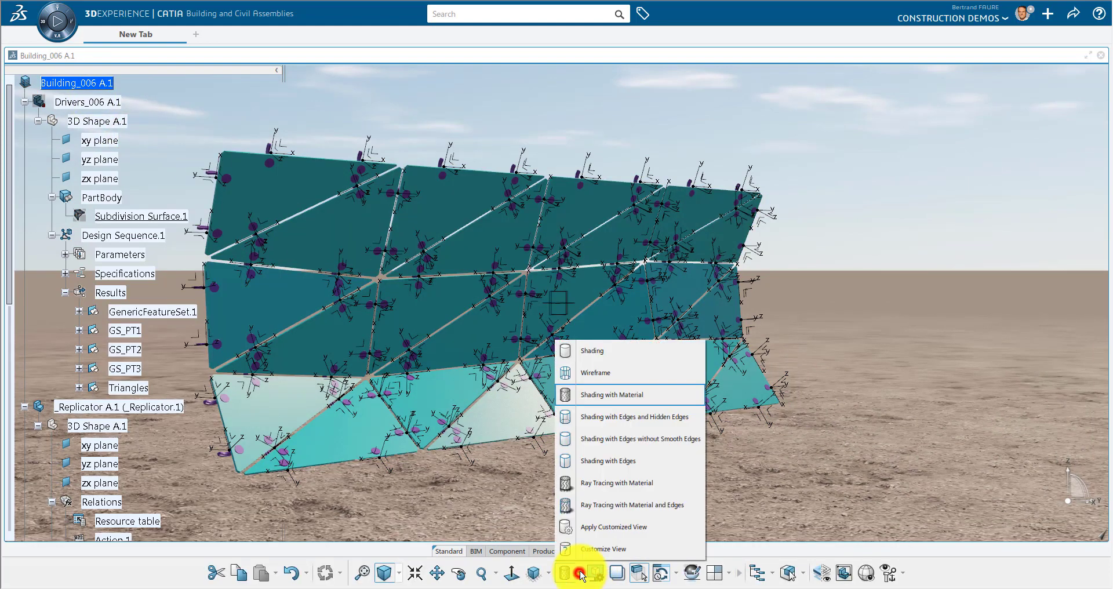
pyautogui.click(590, 549)
pyautogui.click(1012, 347)
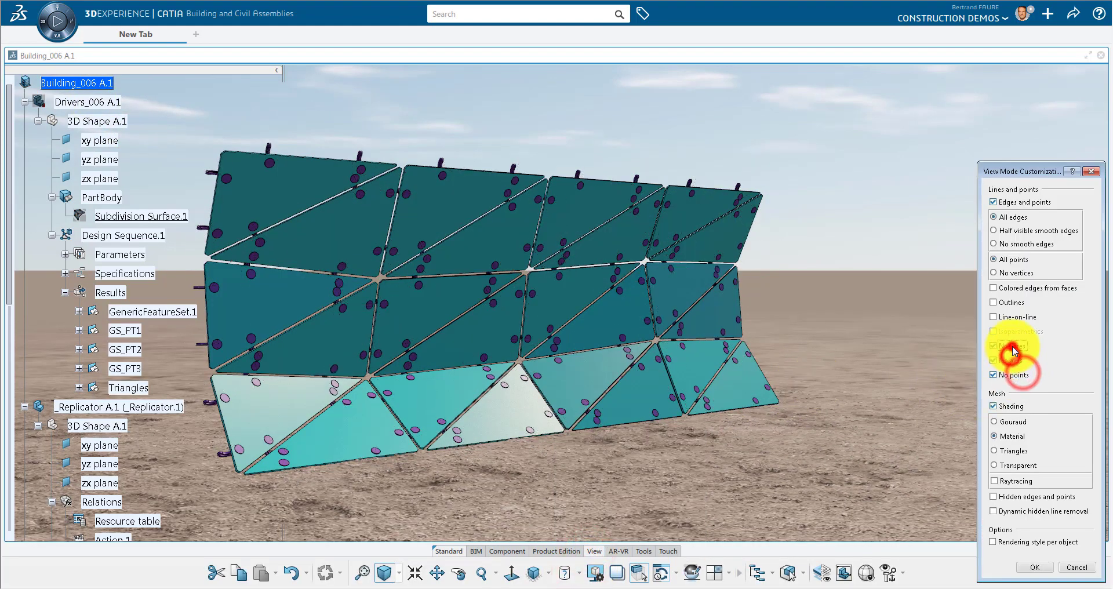
pyautogui.click(1031, 571)
pyautogui.moveTo(516, 356); pyautogui.dragTo(974, 358, button='middle')
pyautogui.moveTo(583, 435); pyautogui.dragTo(741, 451, button='middle')
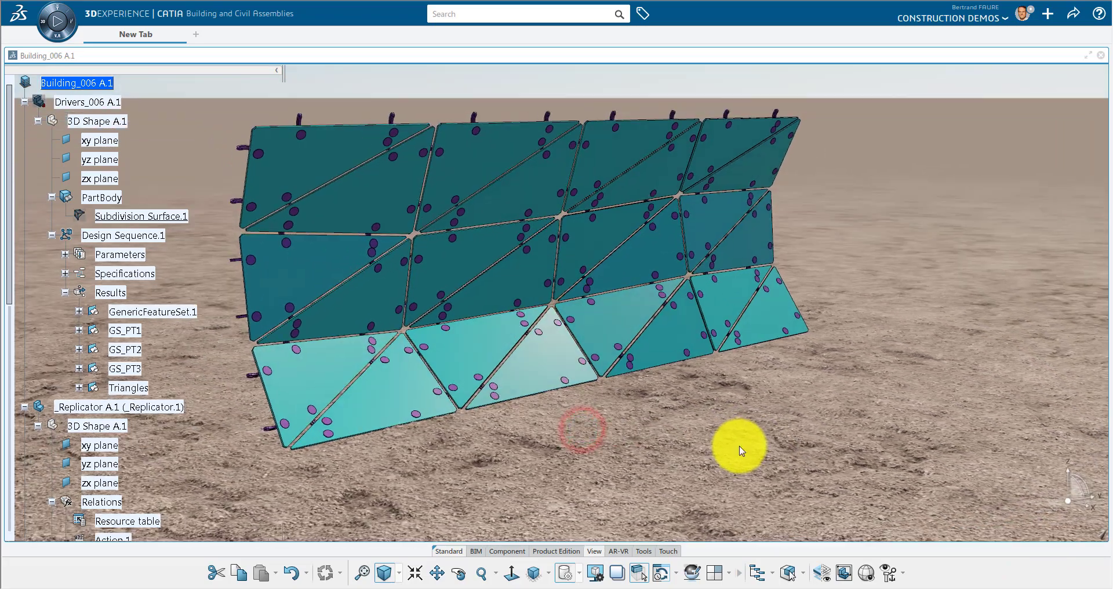
# Reveal the Design Sequence.1 parameters and set Direction_Of_Cut to 1
pyautogui.click(66, 255)
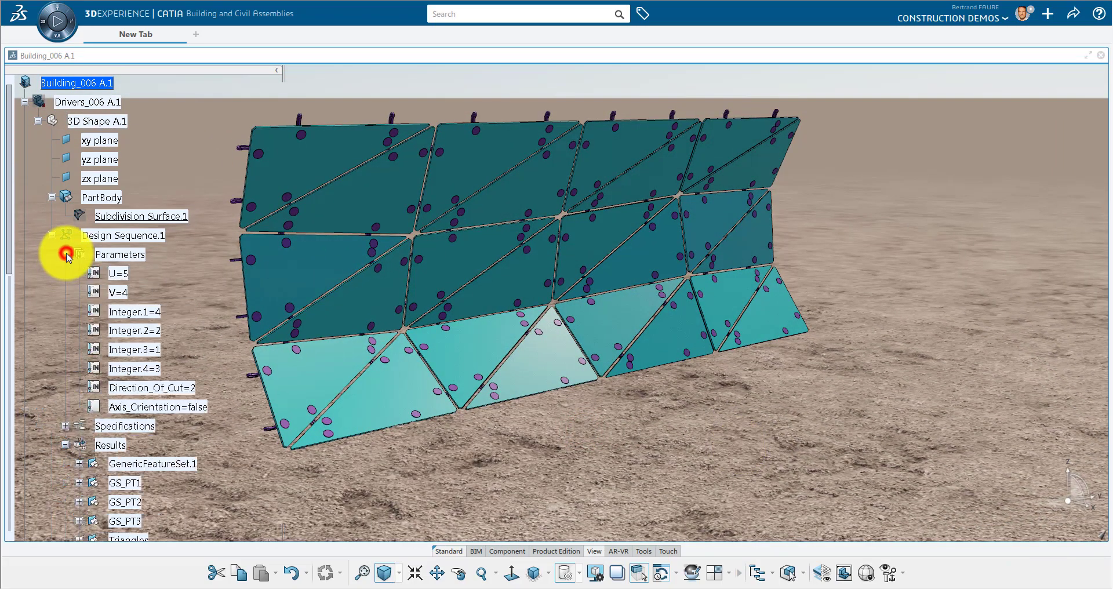
pyautogui.doubleClick(174, 394)
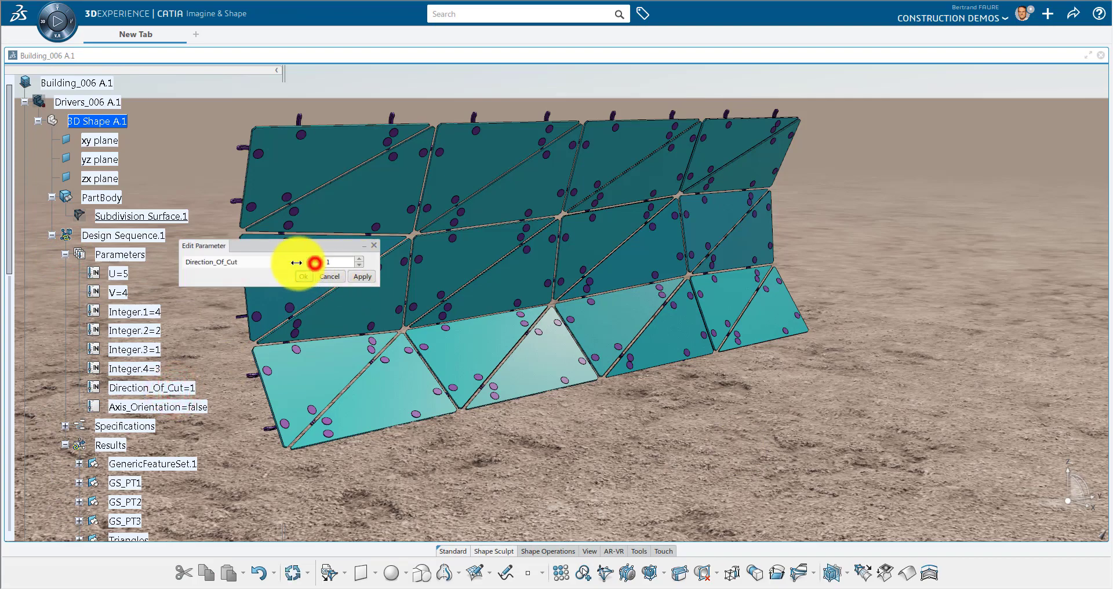
pyautogui.click(312, 278)
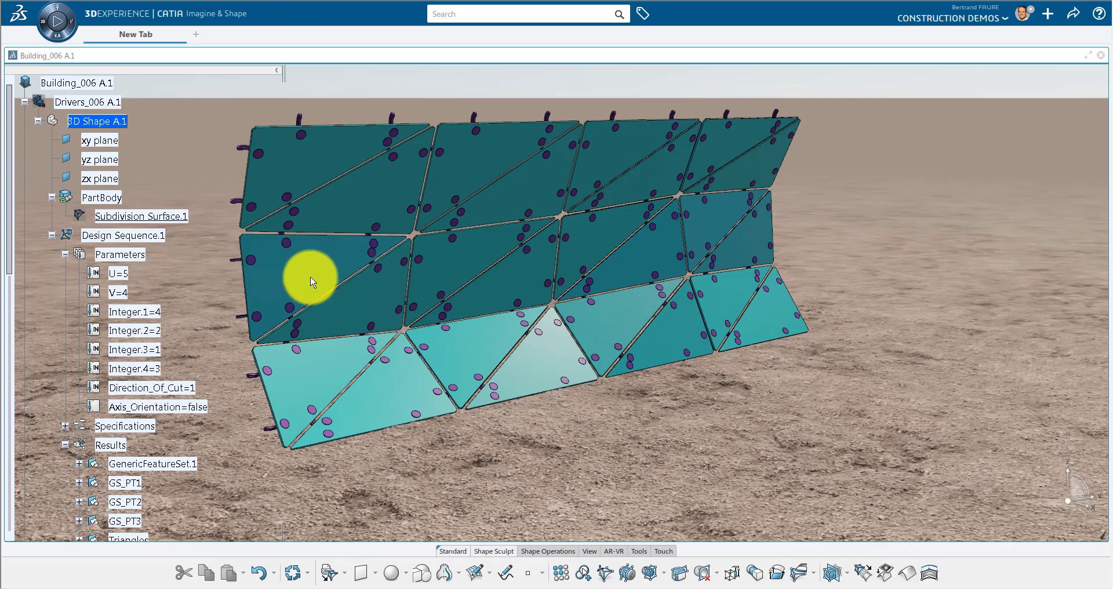
# Activate Building_006, collapse the Drivers_006 and _Replicator branches, and update the whole assembly
pyautogui.doubleClick(78, 82)
pyautogui.click(197, 142)
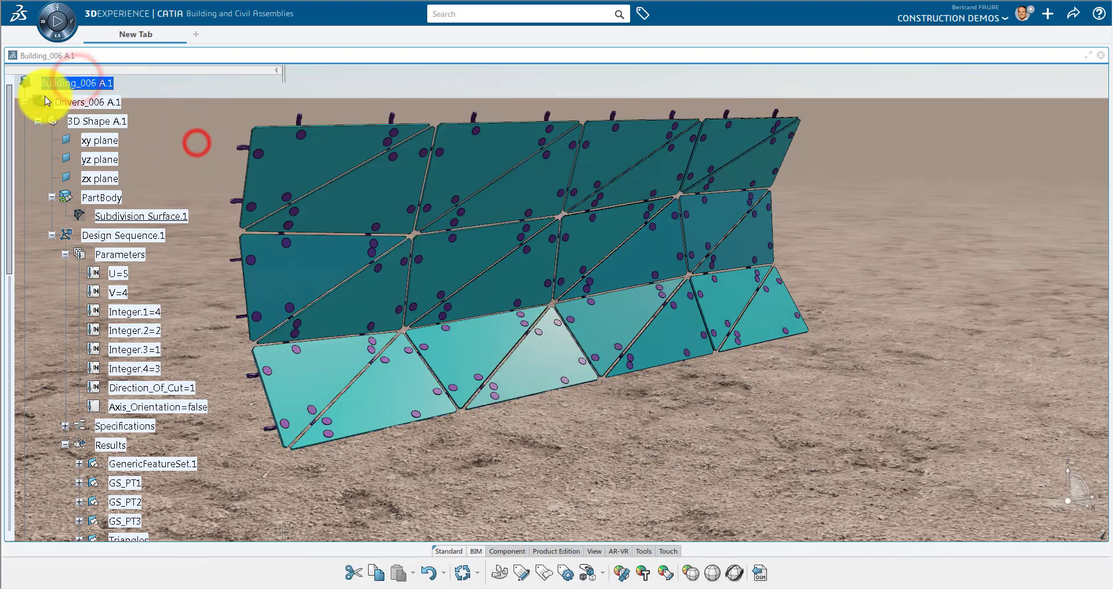
pyautogui.click(26, 102)
pyautogui.click(25, 121)
pyautogui.click(248, 488)
pyautogui.click(463, 574)
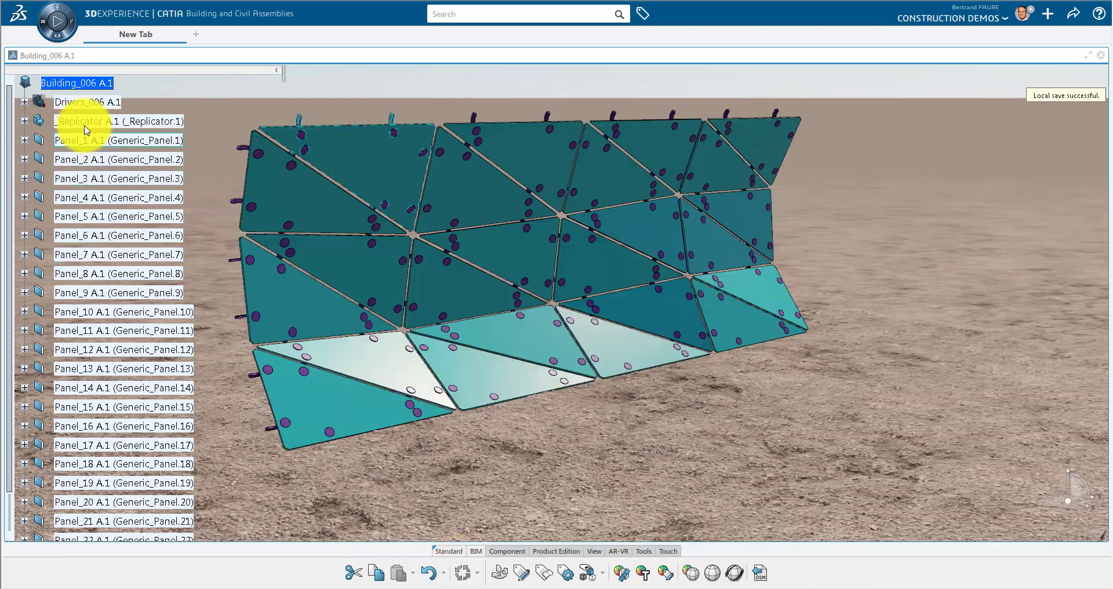
# Show Drivers_006 again, expand its branch and show Subdivision Surface.1
pyautogui.rightClick(80, 109)
pyautogui.click(24, 101)
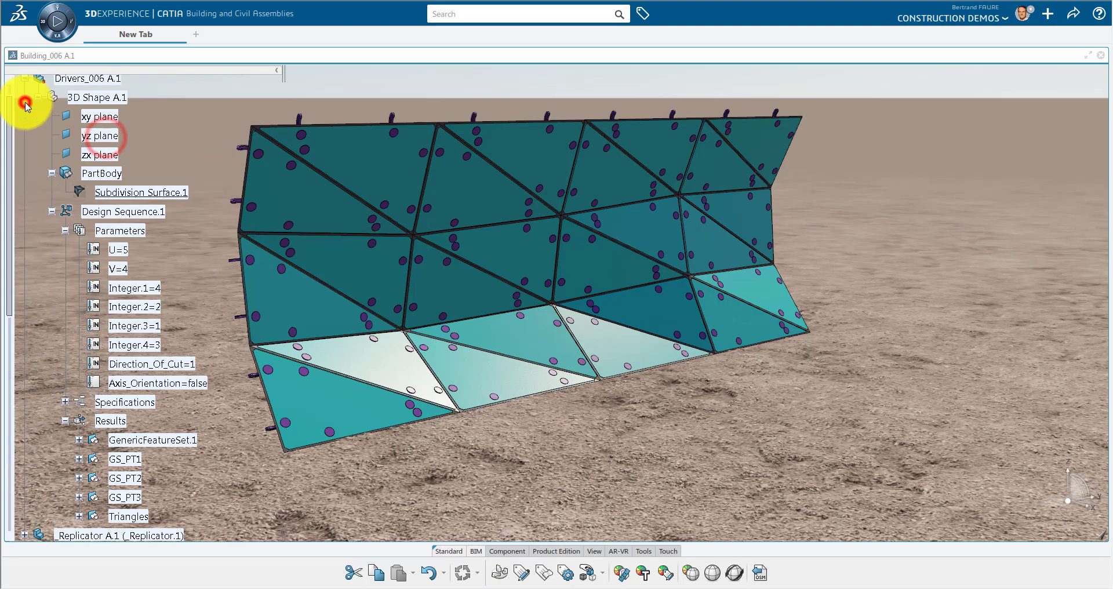
pyautogui.rightClick(128, 193)
pyautogui.click(161, 219)
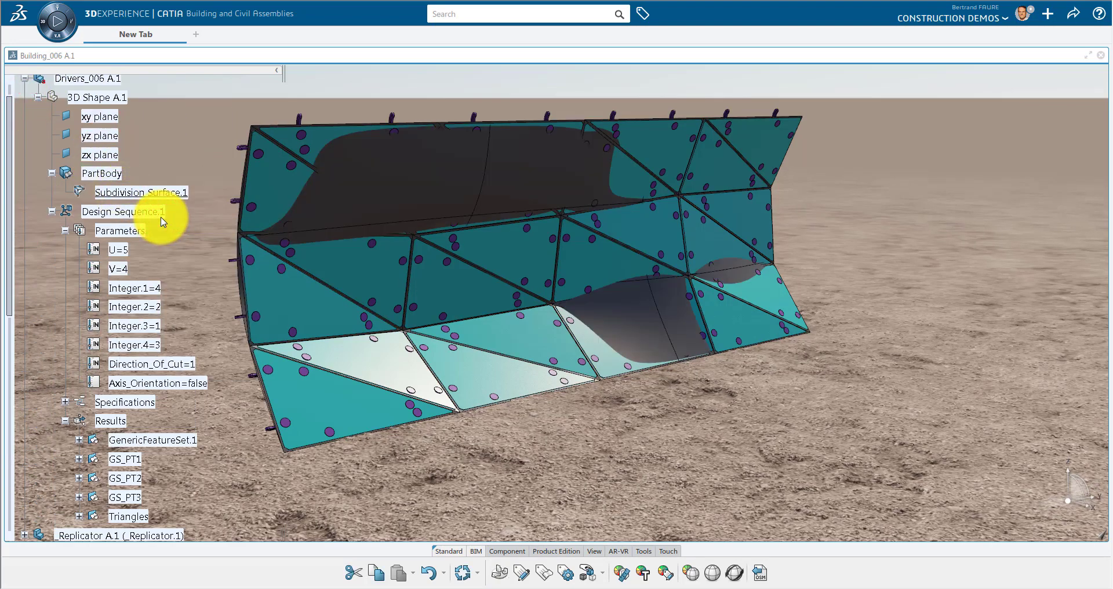
# Activate the 3D Shape under Drivers_006, add a planar rectangular subdivision surface and scale it up to about 3690 mm wide
pyautogui.doubleClick(81, 98)
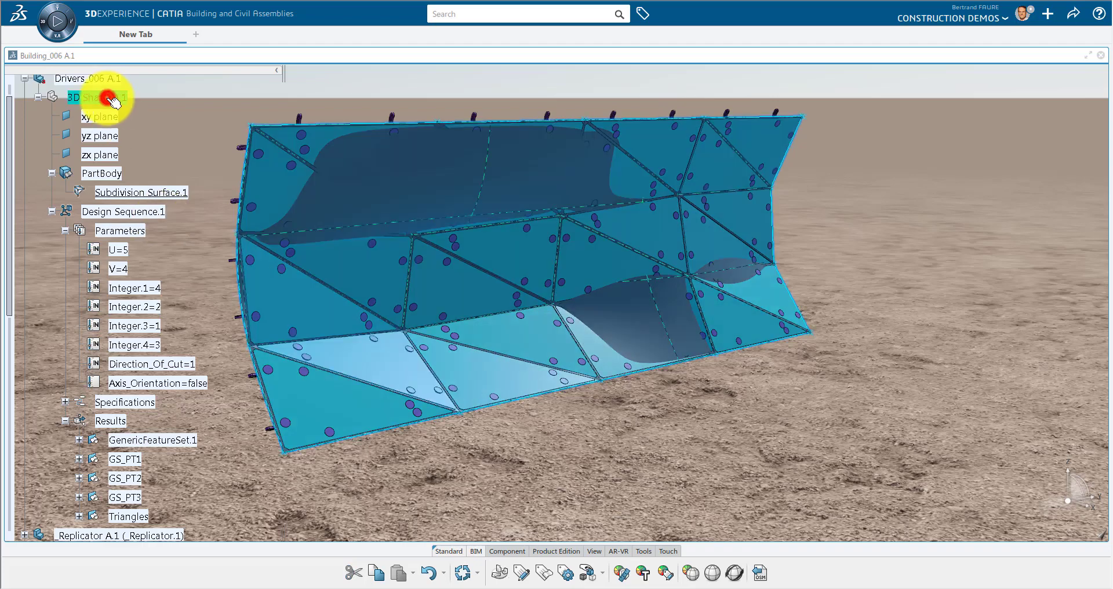
pyautogui.click(536, 439)
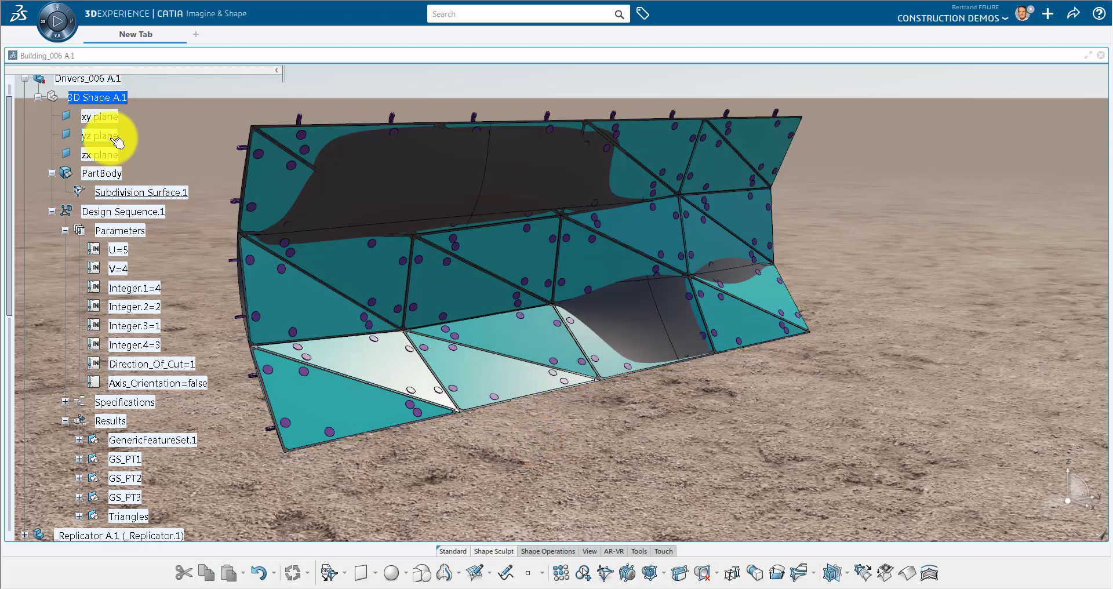
pyautogui.click(361, 573)
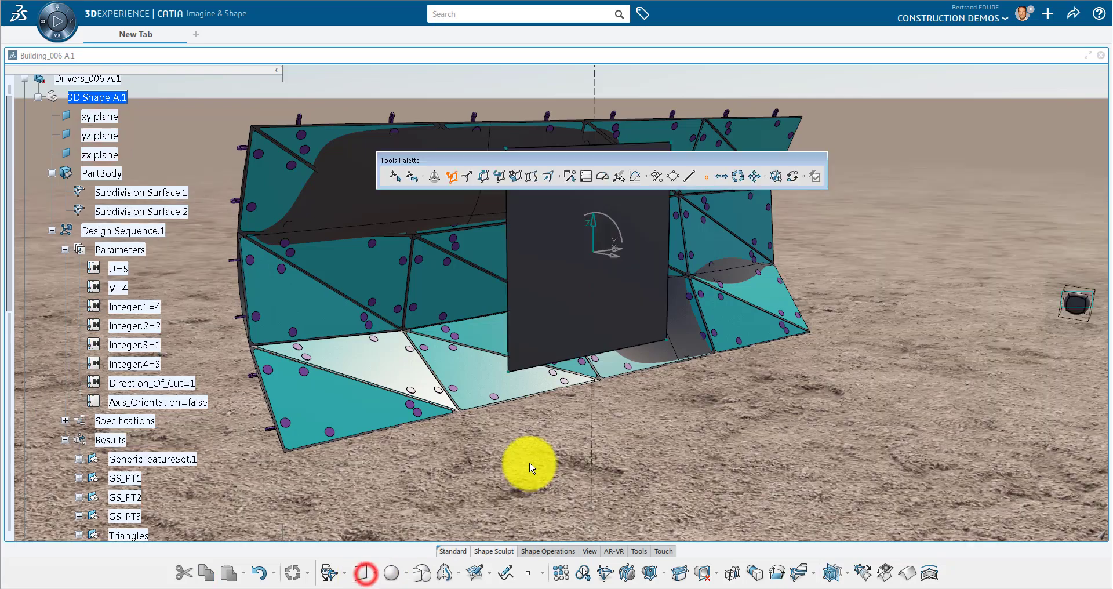
pyautogui.moveTo(571, 385); pyautogui.dragTo(543, 445, button='middle')
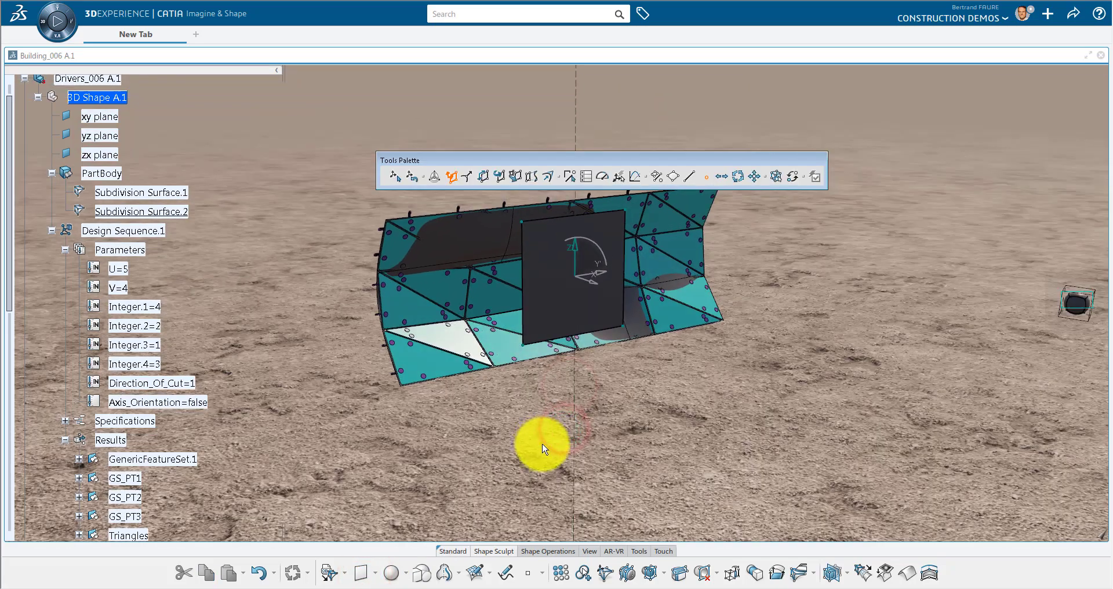
pyautogui.click(514, 175)
pyautogui.click(643, 177)
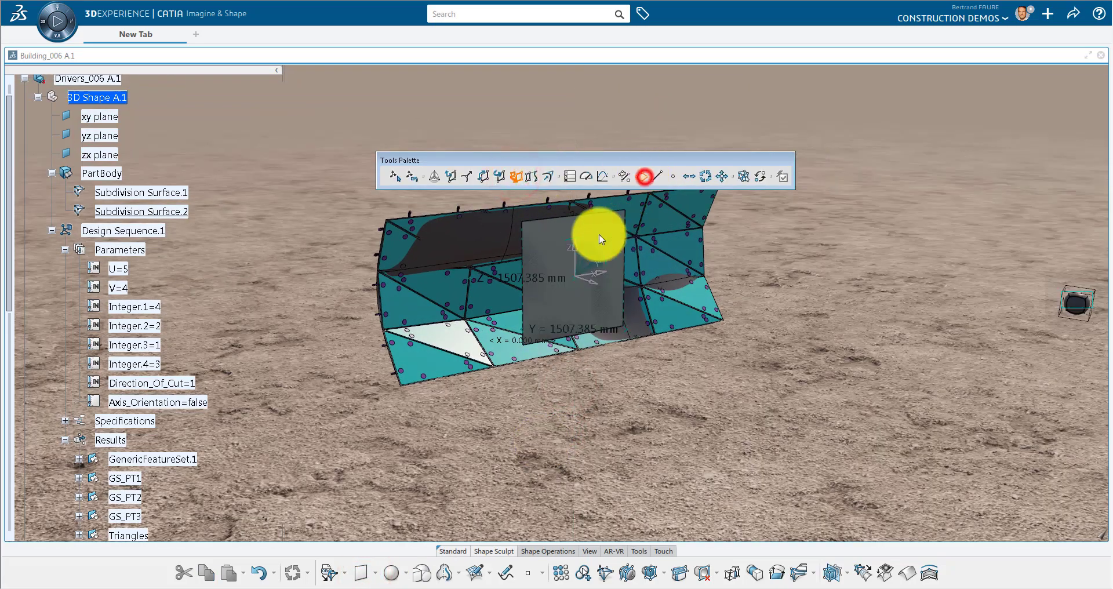
pyautogui.moveTo(577, 255); pyautogui.dragTo(635, 278)
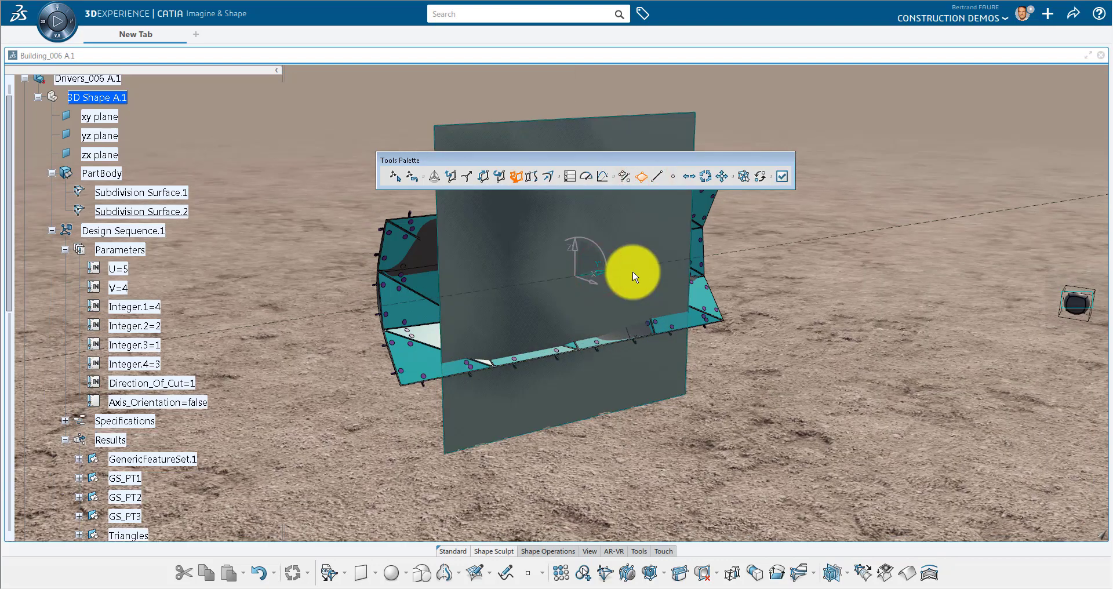
pyautogui.click(782, 177)
# Cut the new surface's face with 2 sections vertically and 2 sections horizontally, giving a three-by-three grid
pyautogui.click(628, 573)
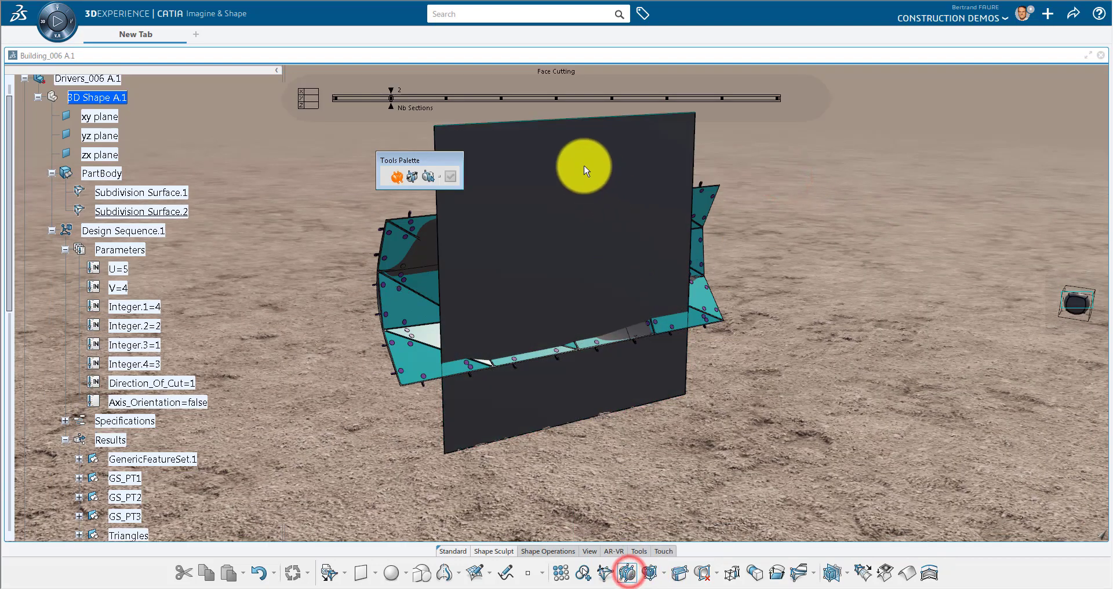
pyautogui.click(570, 134)
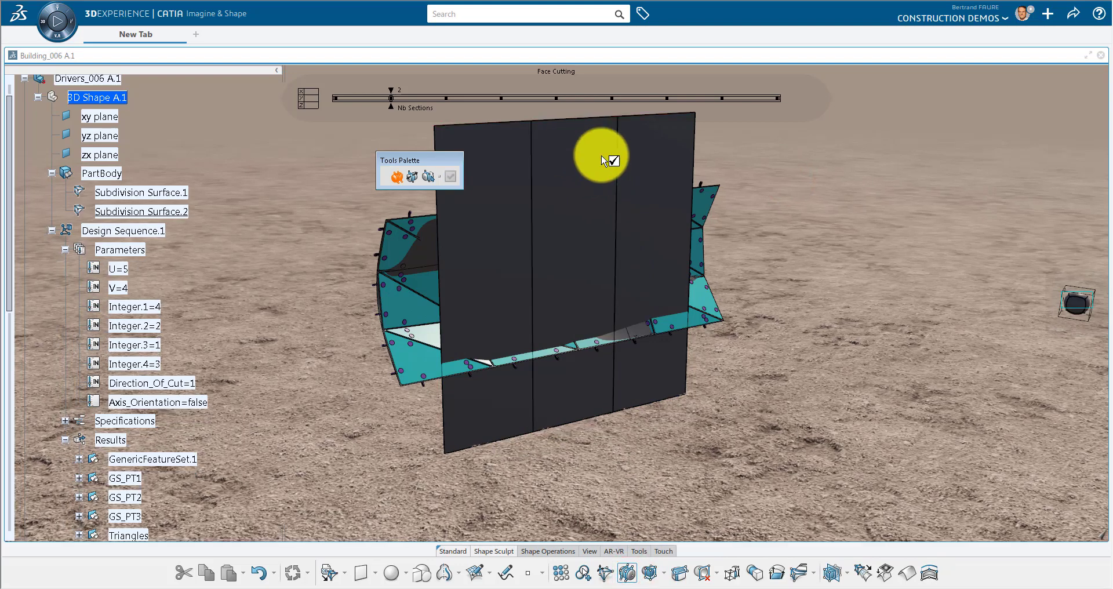
pyautogui.click(689, 243)
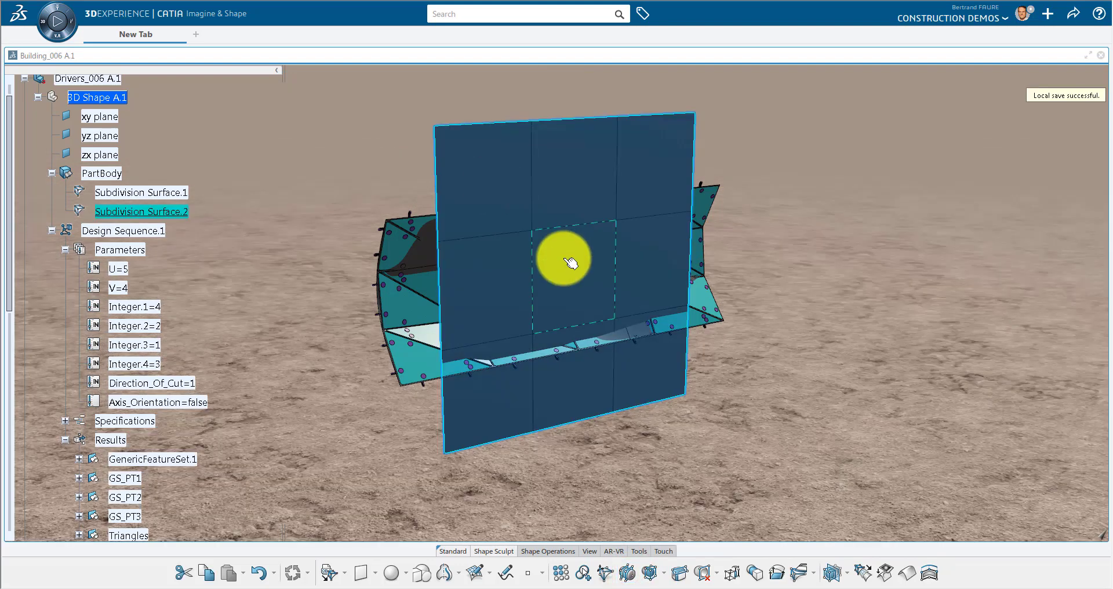
# Select the middle row of the new surface and switch its manipulation to vertices
pyautogui.click(566, 259)
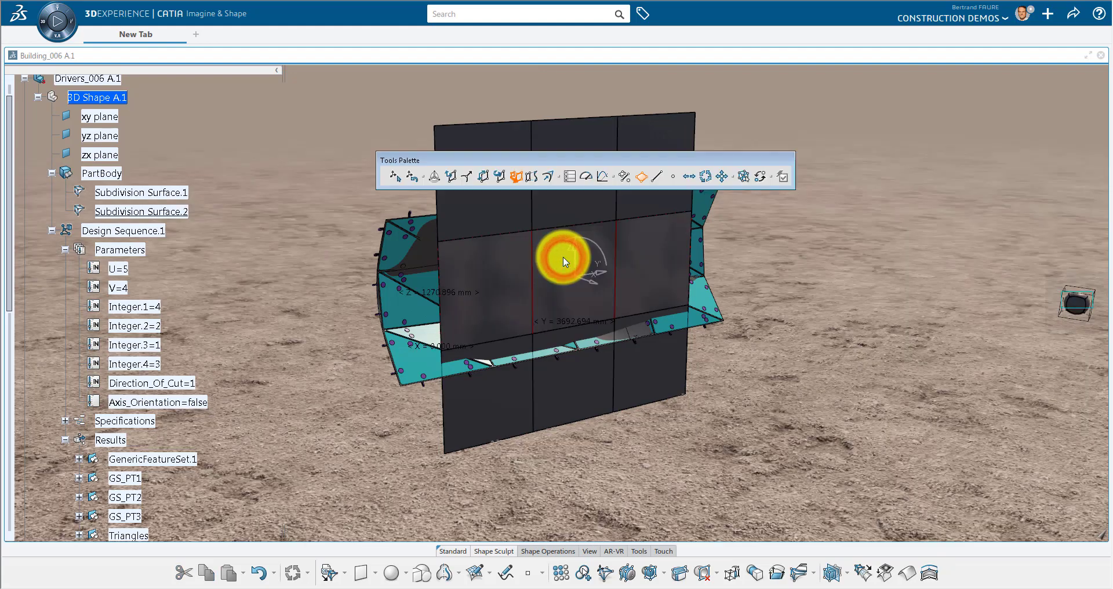
pyautogui.click(673, 177)
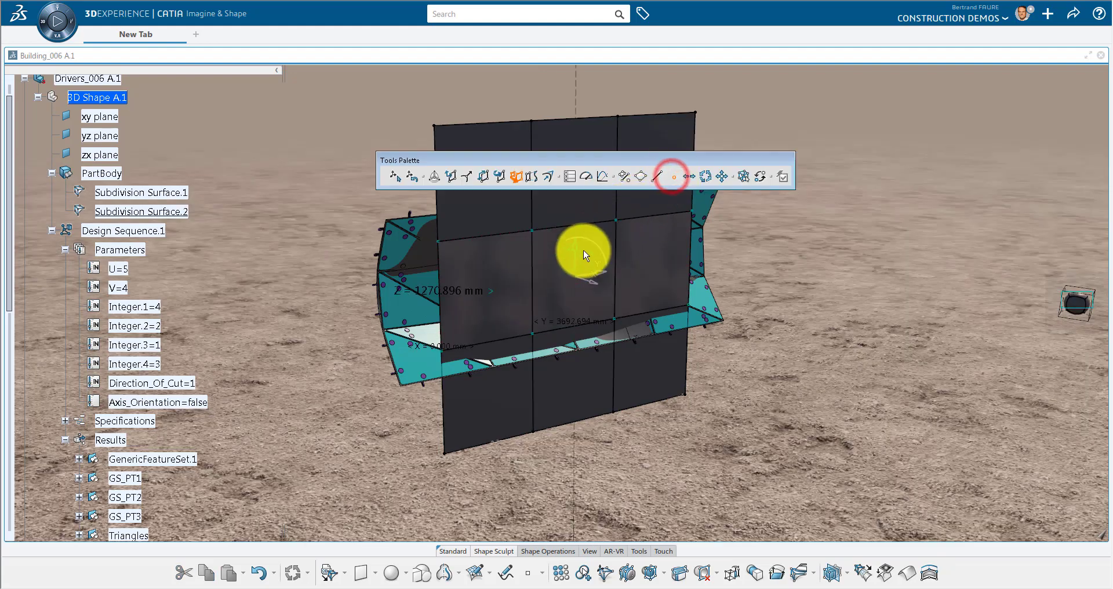